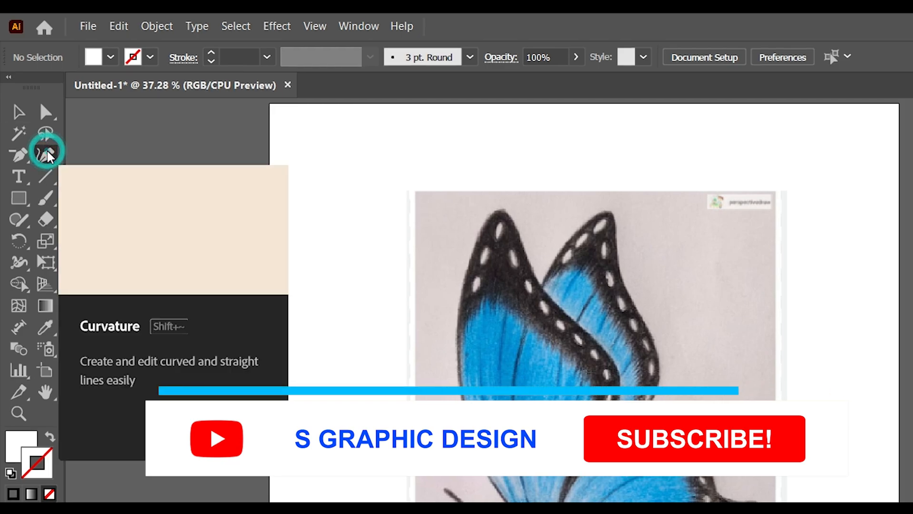
- Activate the Curvature tool with no fill and a black stroke
click(47, 157)
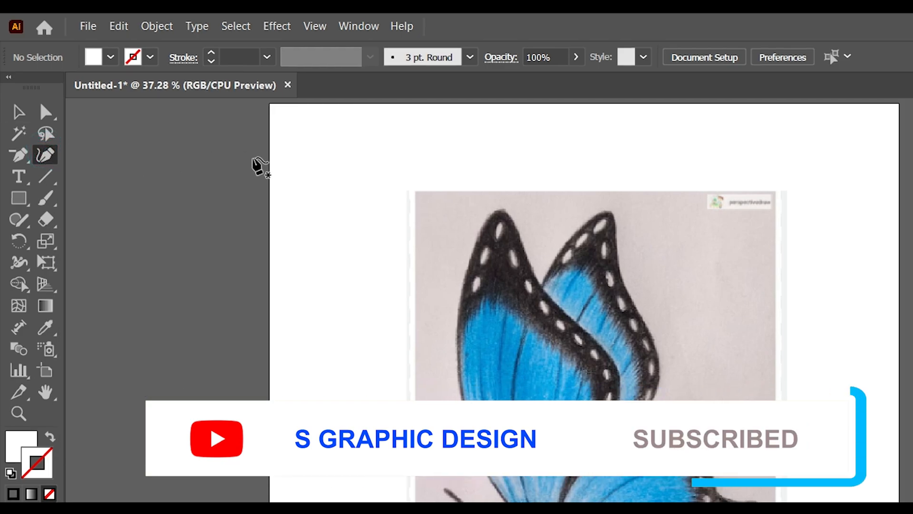
click(110, 57)
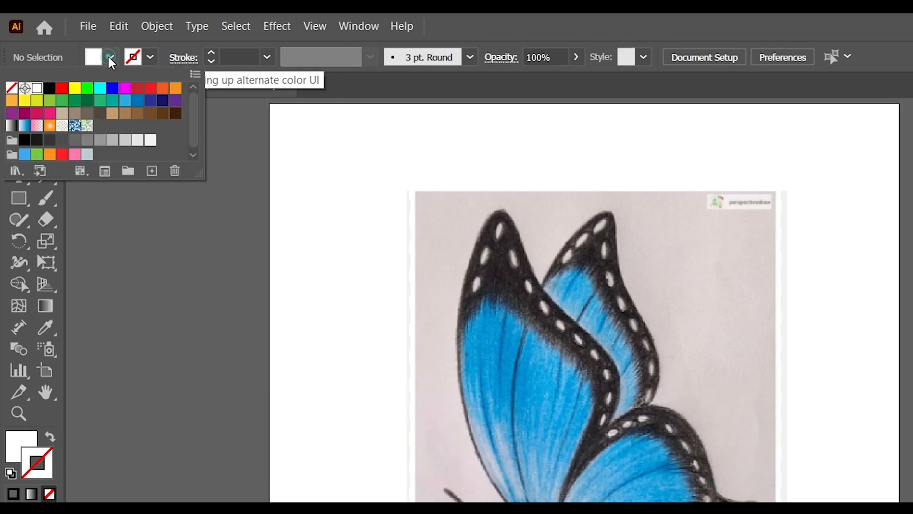
click(18, 85)
click(148, 58)
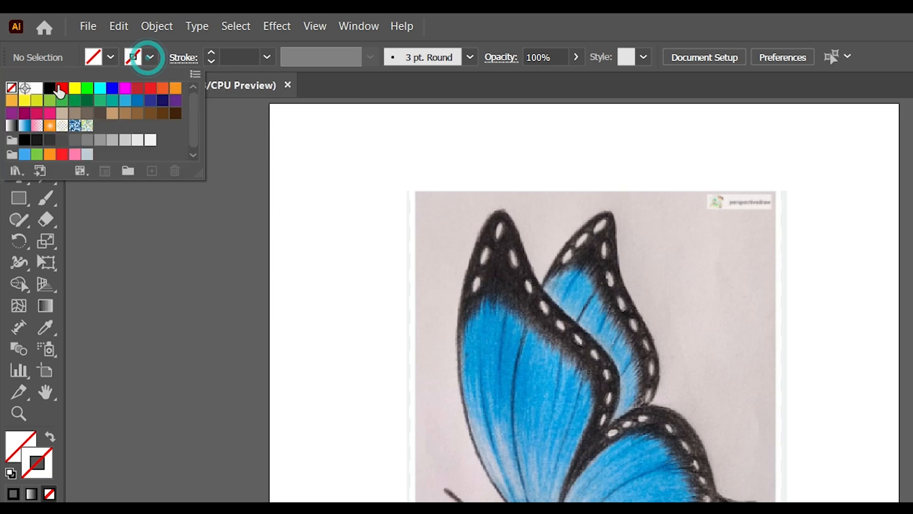
click(30, 88)
click(459, 33)
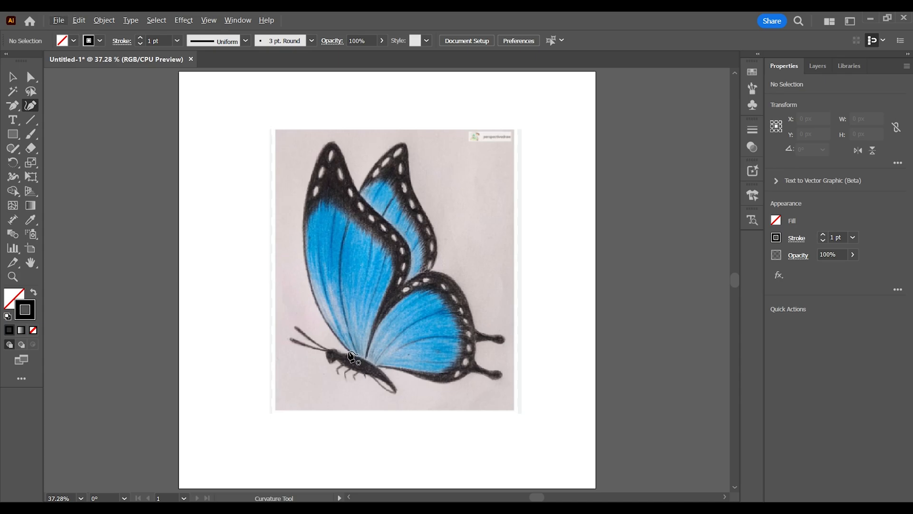
- Trace the front upper wing with corner points from the body over the tip to the lower-wing junction, about 302 by 606 px
click(350, 353)
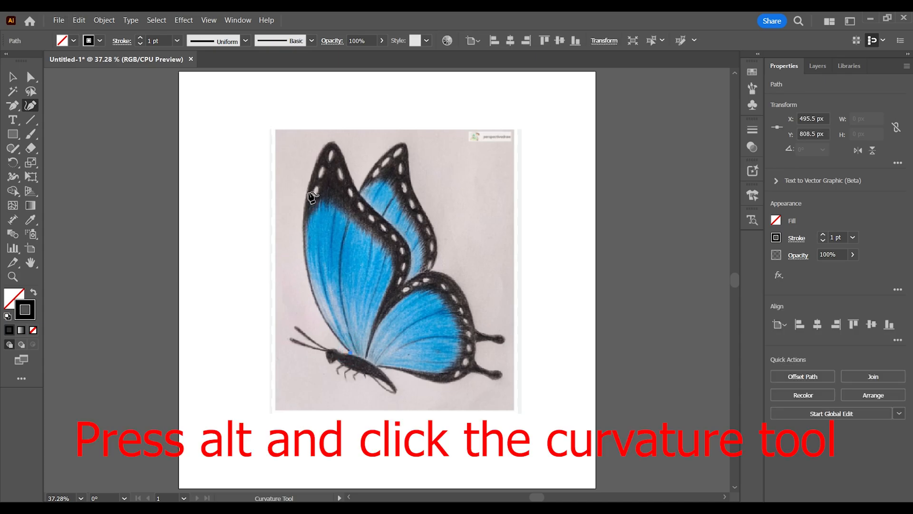
click(303, 250)
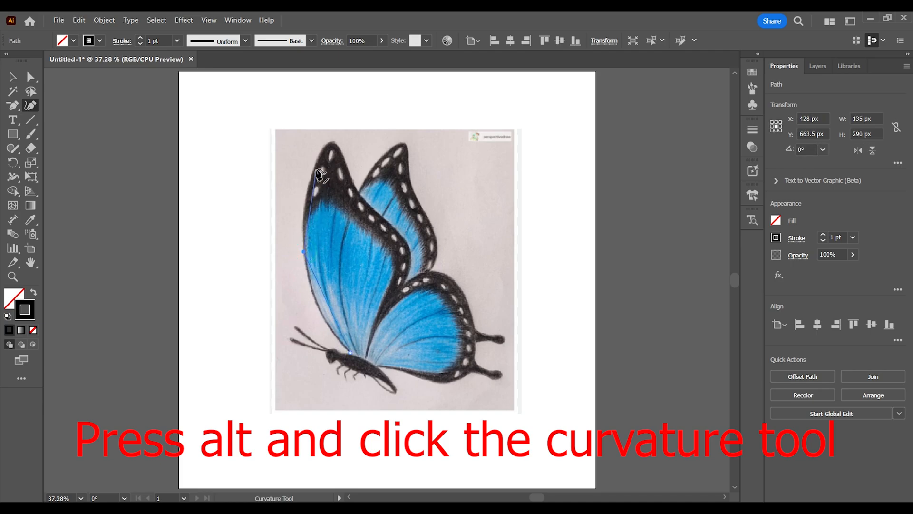
click(330, 141)
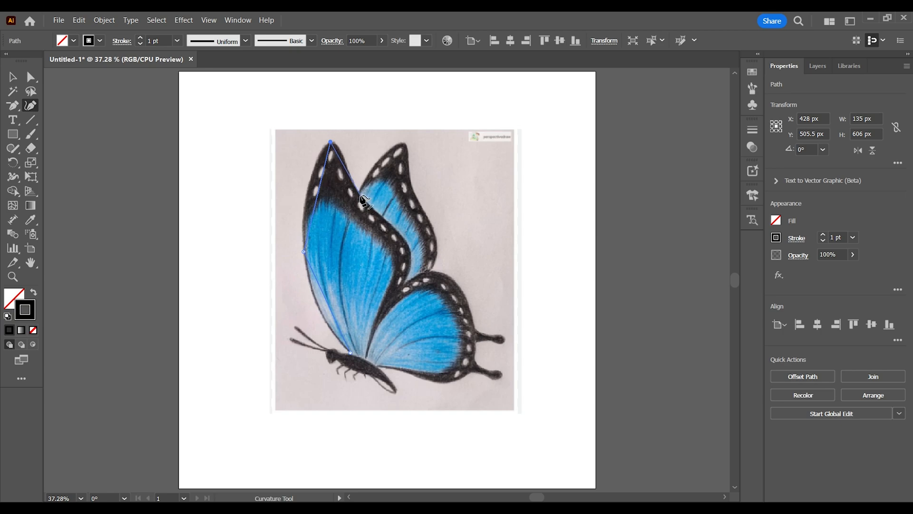
click(360, 194)
click(409, 245)
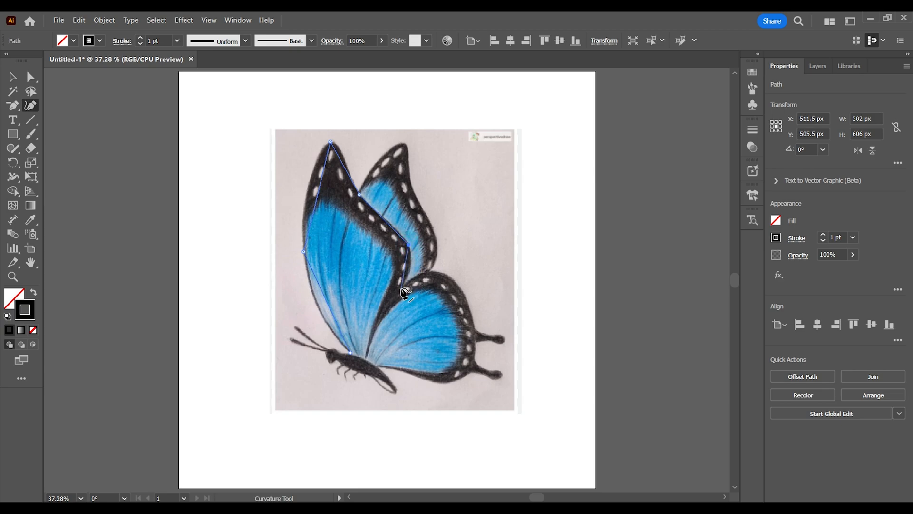
click(402, 289)
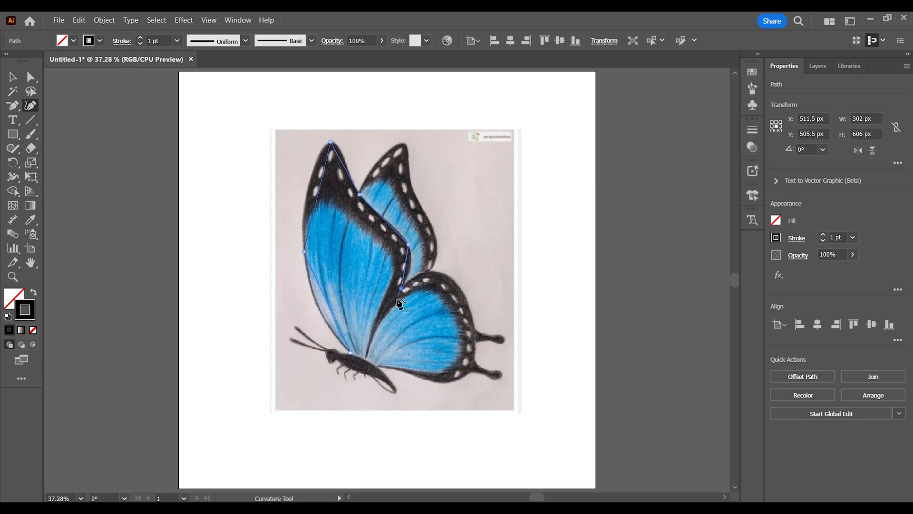
- Continue the outline with corner points around the lower wing and close it at the body, about 484 by 682 px overall
click(378, 324)
click(434, 275)
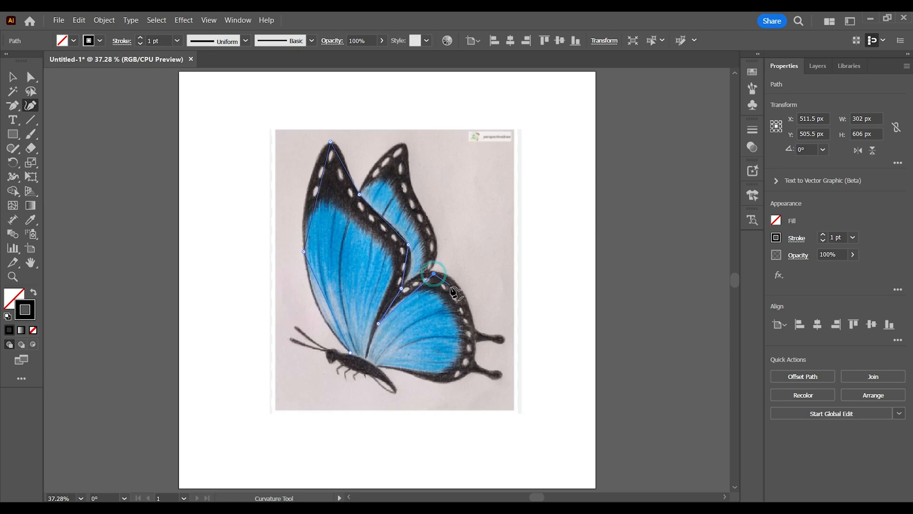
click(471, 326)
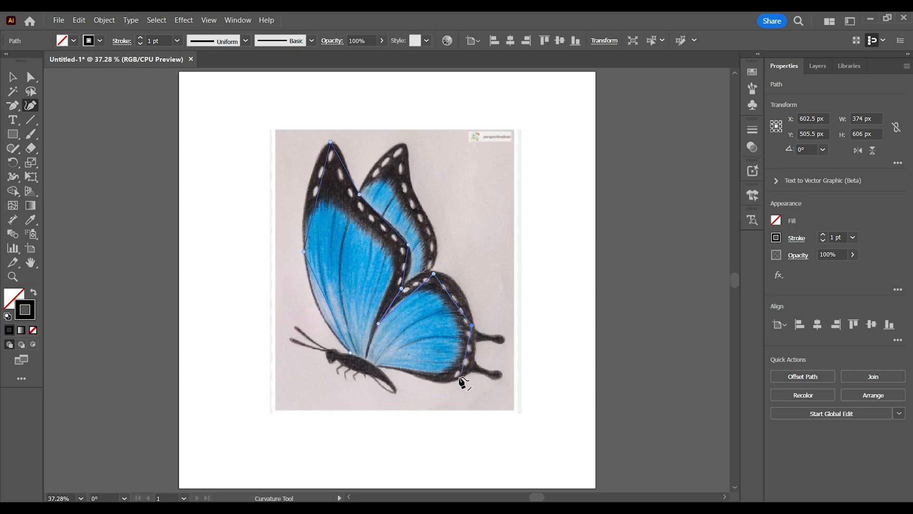
click(455, 379)
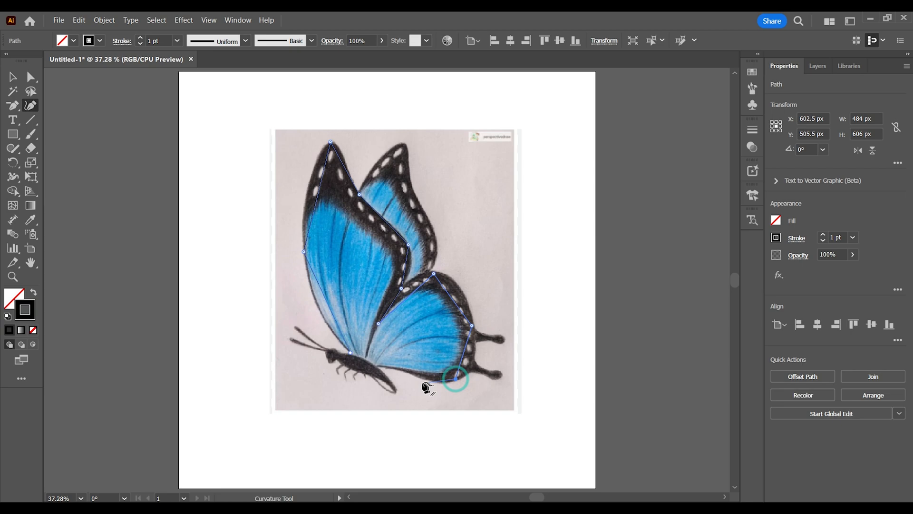
click(376, 366)
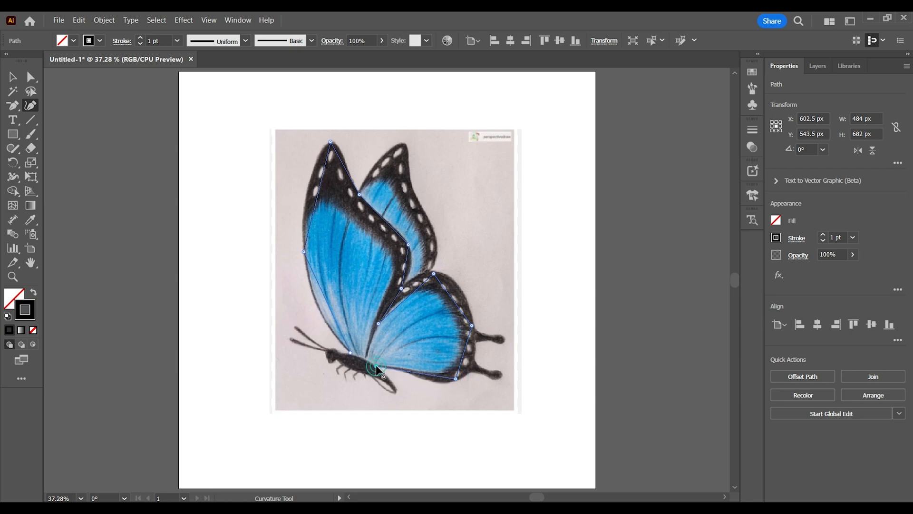
click(351, 354)
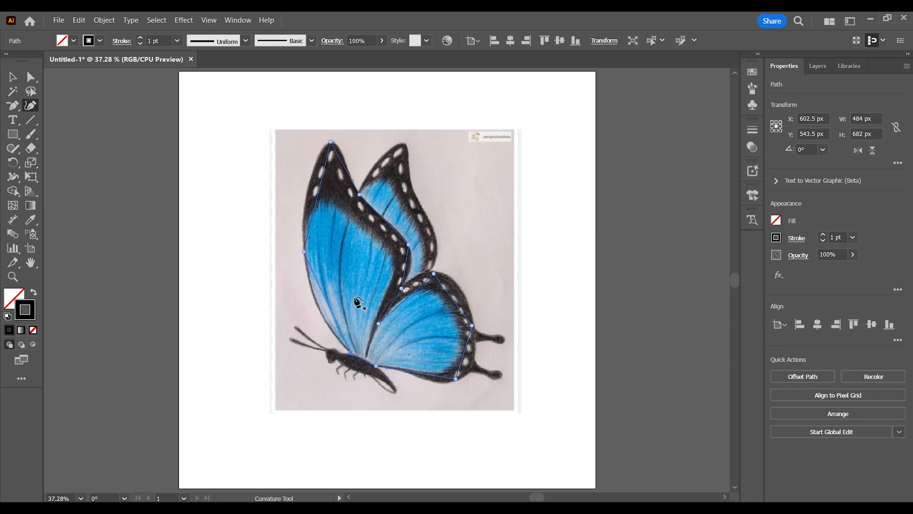
- Give the traced wing outline a 4 pt yellow stroke and deselect it
click(403, 143)
key(ctrl+z)
click(15, 78)
click(140, 37)
click(139, 37)
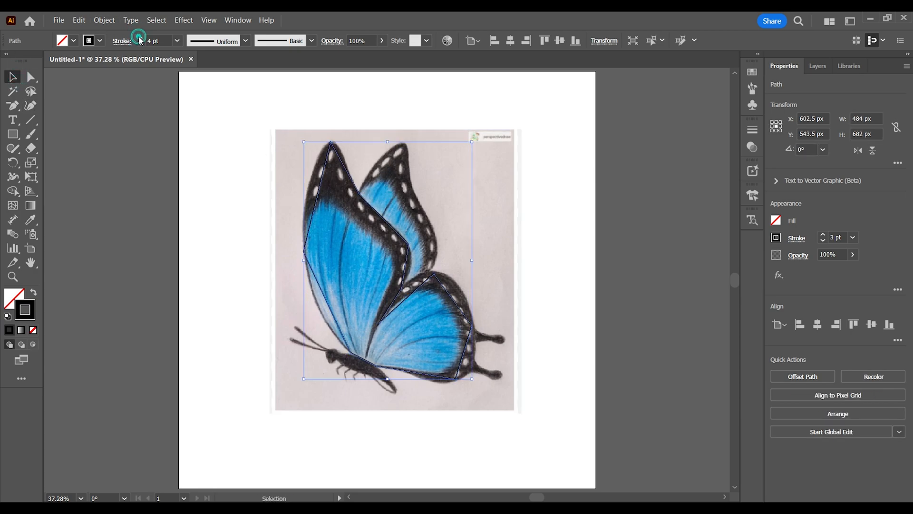
click(140, 38)
click(88, 41)
click(56, 63)
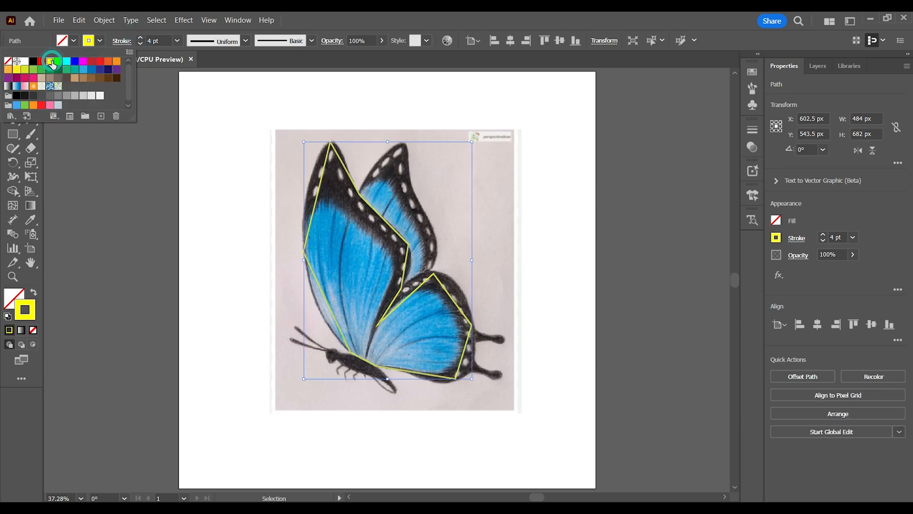
click(259, 113)
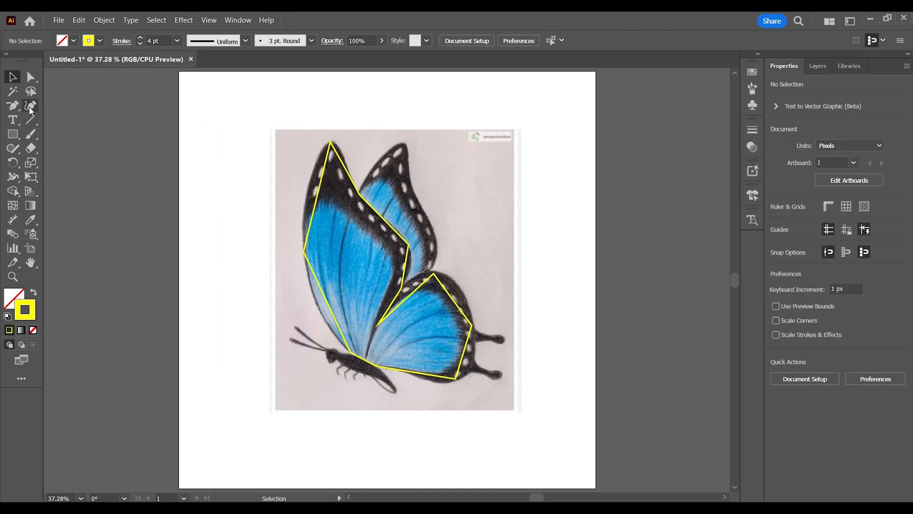
- Trace the rear upper wing with the Curvature tool as a separate closed path of corner points, about 211 by 403 px
click(30, 107)
click(363, 195)
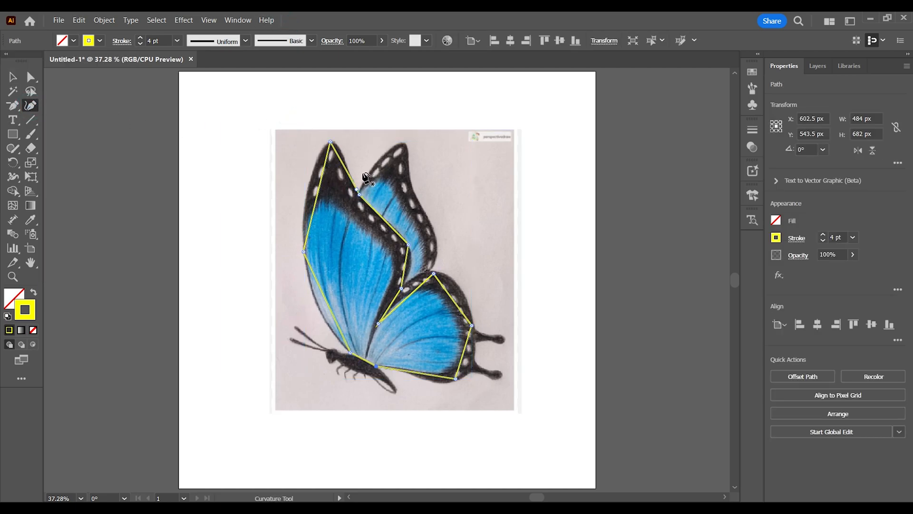
key(ctrl+shift+a)
click(361, 189)
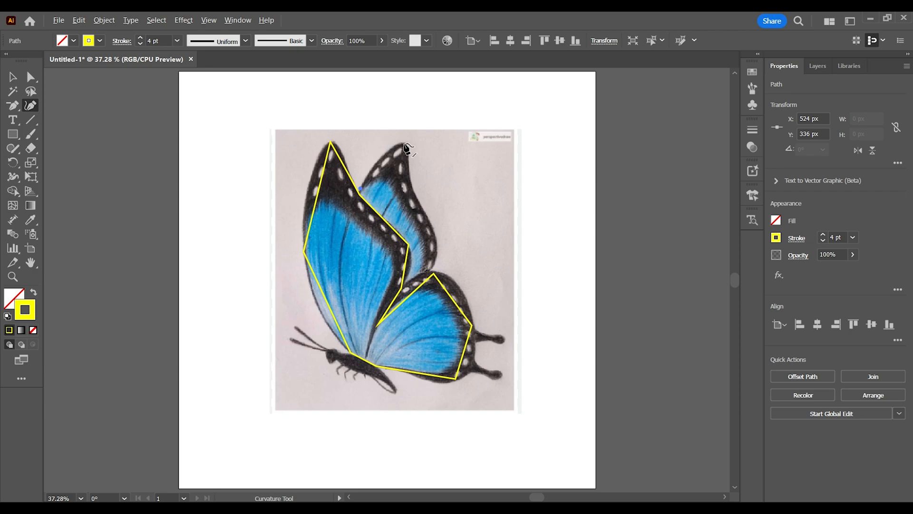
click(380, 155)
click(403, 142)
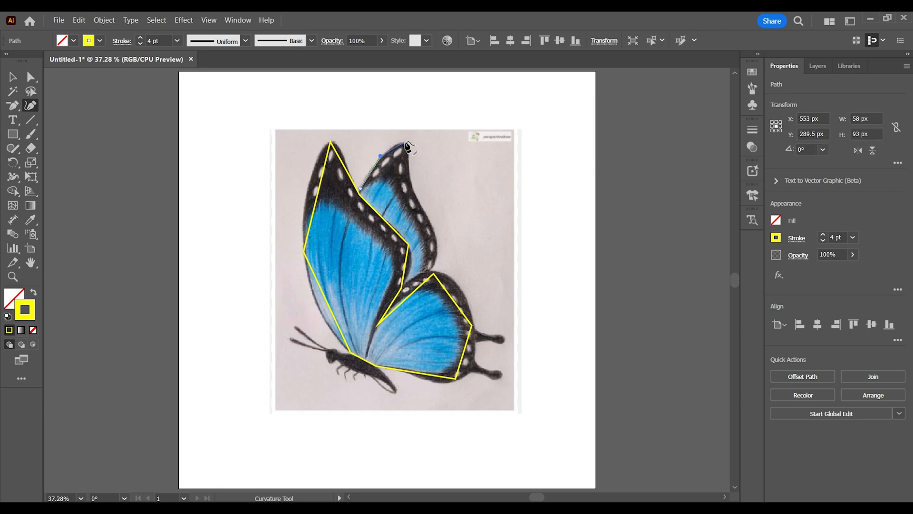
click(412, 189)
click(433, 229)
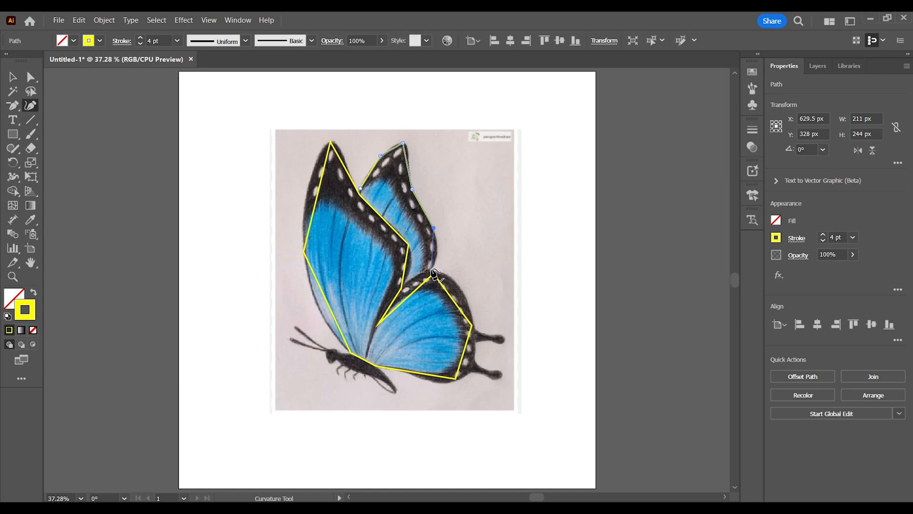
click(431, 269)
click(405, 283)
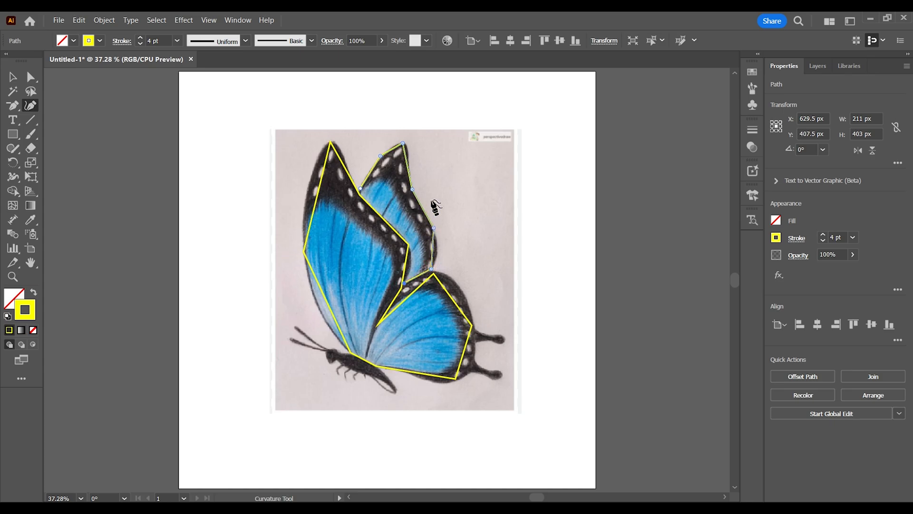
click(363, 191)
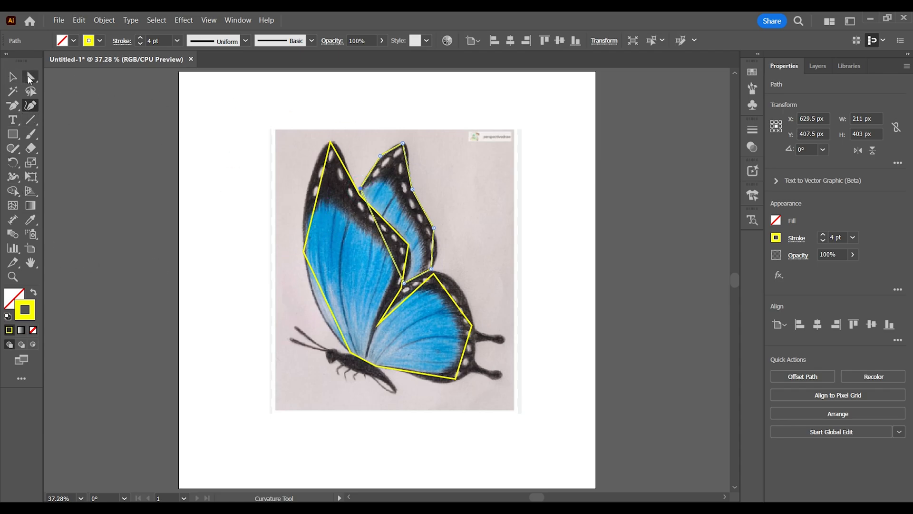
- Bend the outer edge of the front upper wing's outline to follow the drawing from the body to the tip
click(314, 207)
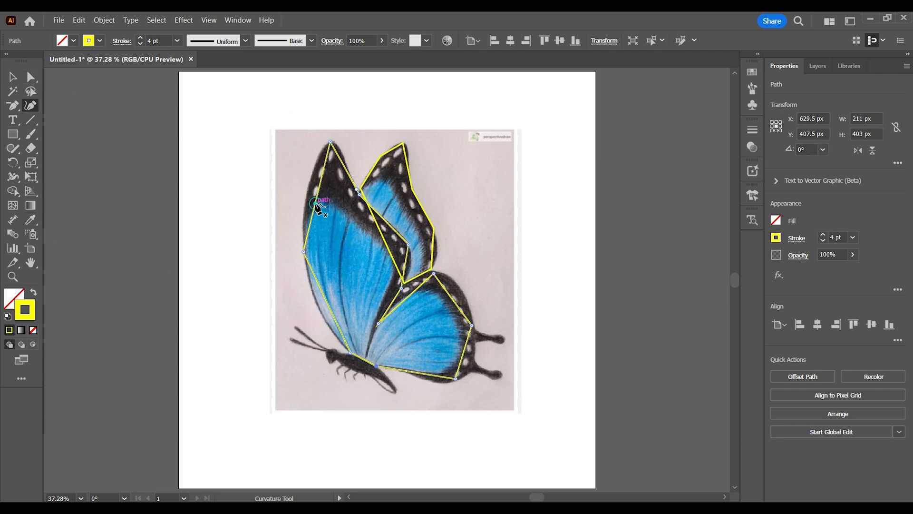
click(303, 251)
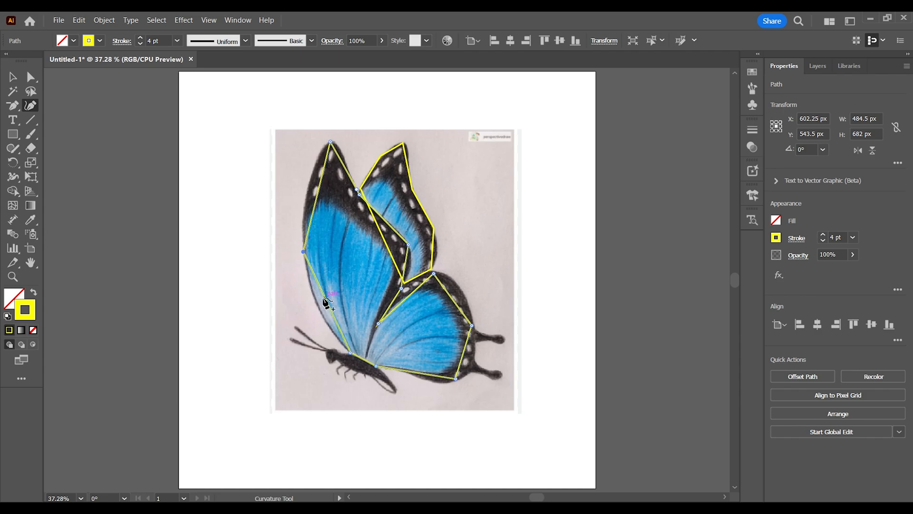
drag(327, 301, 319, 307)
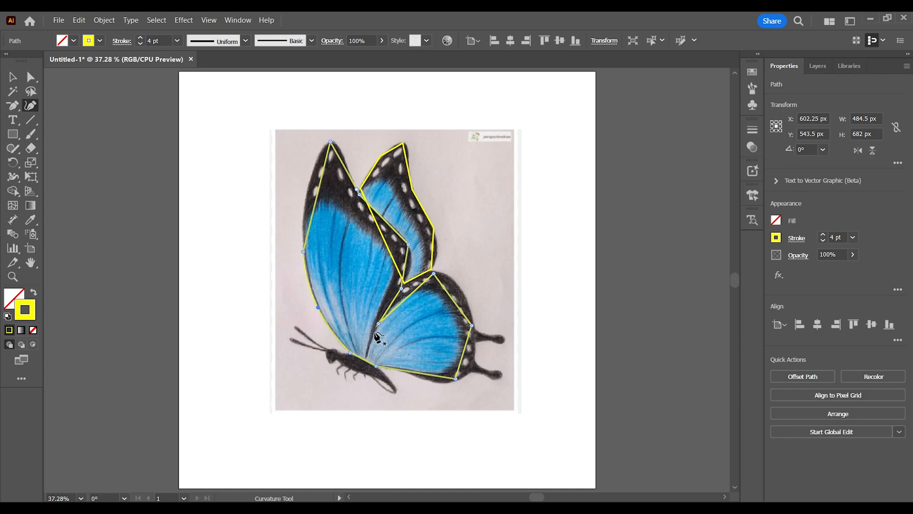
mouse_move(317, 195)
mouse_down()
mouse_move(307, 193)
mouse_move(309, 183)
mouse_up()
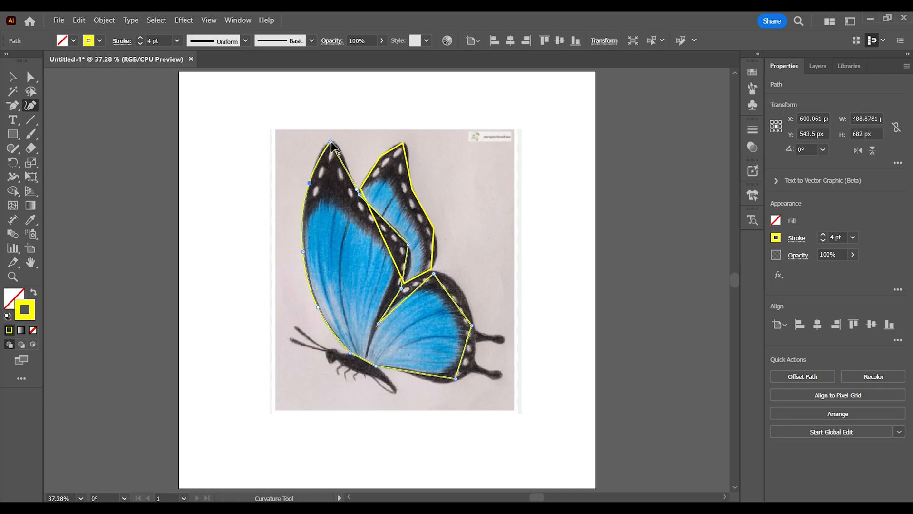
- Add and adjust points along the front upper wing's inner edge so it follows the drawing down to the lower-wing junction
click(330, 142)
click(360, 193)
click(390, 225)
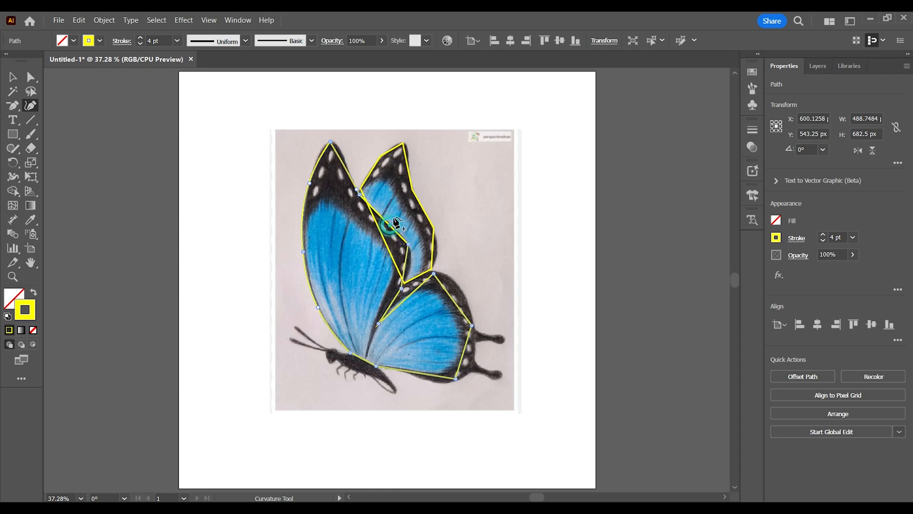
drag(409, 275, 400, 301)
click(407, 288)
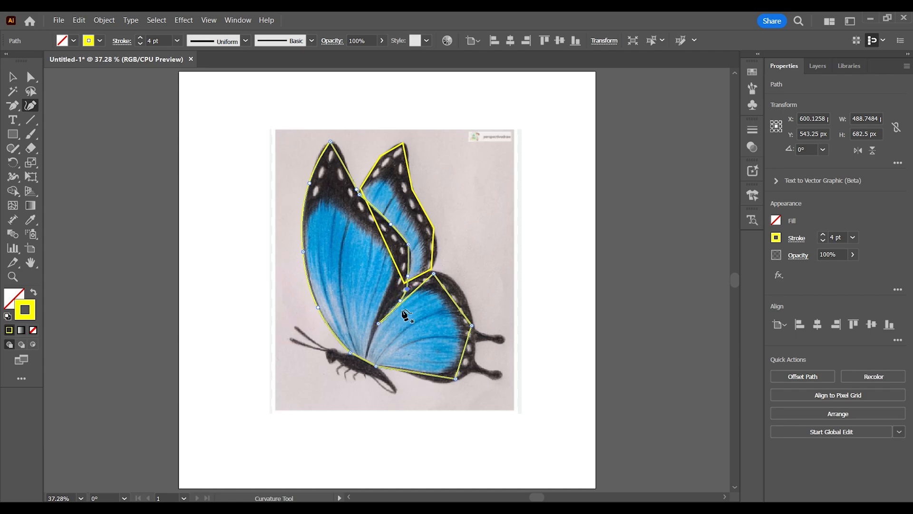
- Curve the lower wing's outline along its upper, outer and bottom edges to match the drawing
drag(433, 273, 413, 276)
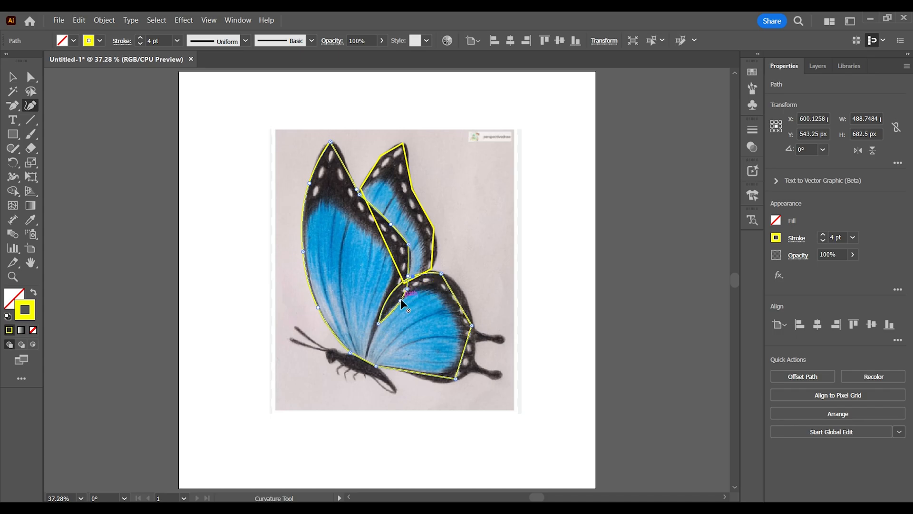
drag(458, 302, 465, 300)
drag(469, 350, 471, 362)
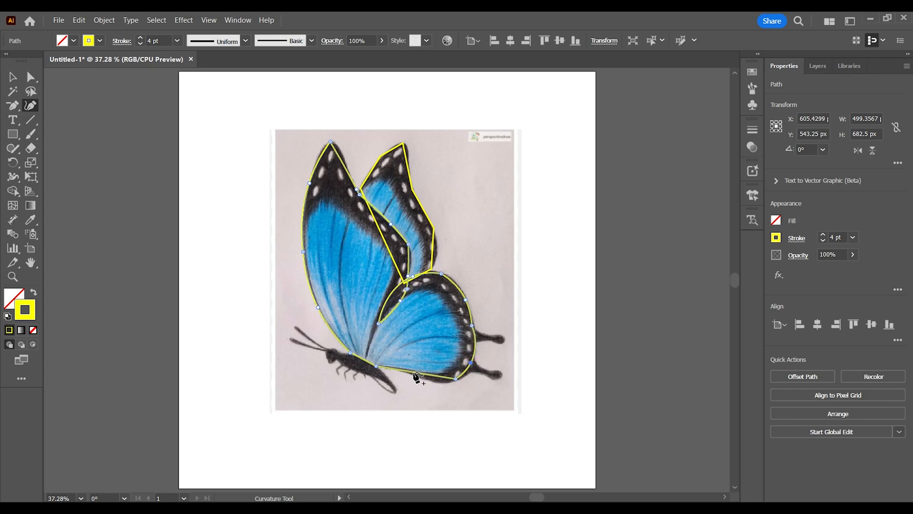
drag(414, 371, 458, 381)
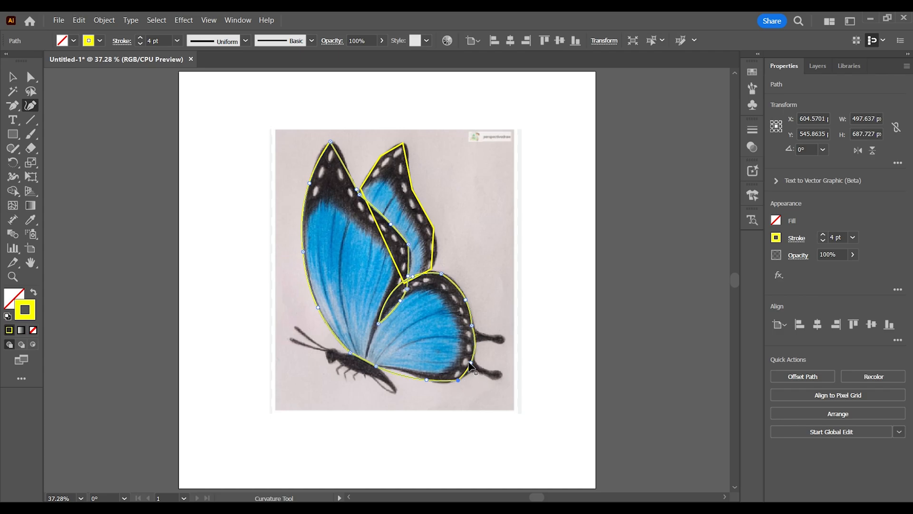
click(470, 366)
- Reshape the rear upper wing's inner edge to follow the front wing's border from the upper notch down to the lower wing
click(387, 246)
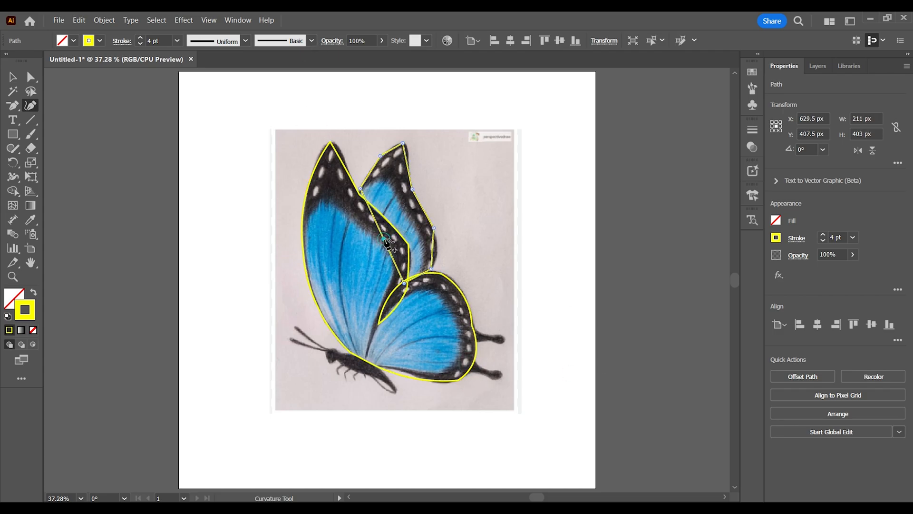
double_click(410, 251)
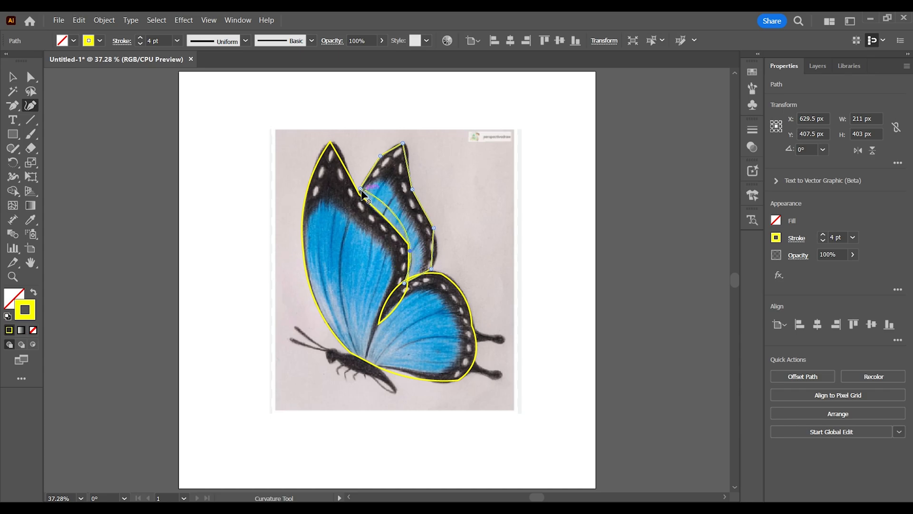
drag(361, 190, 360, 195)
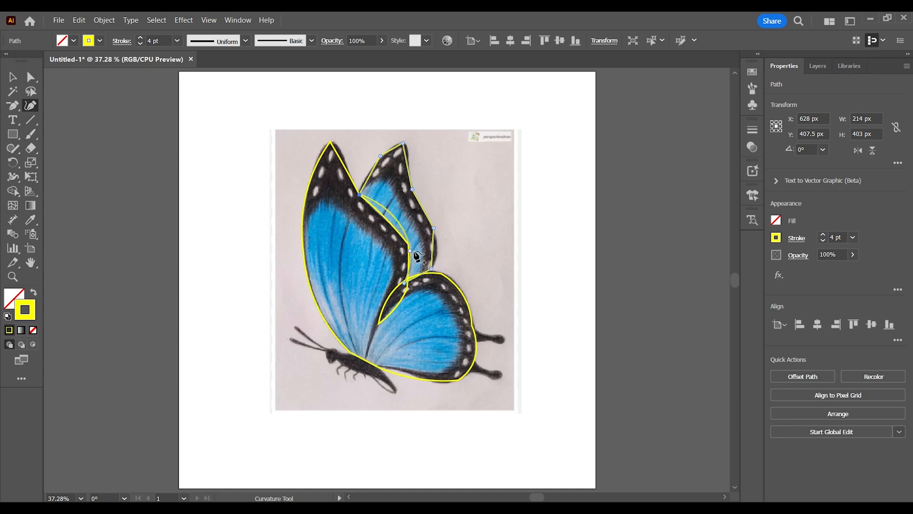
drag(408, 250, 409, 269)
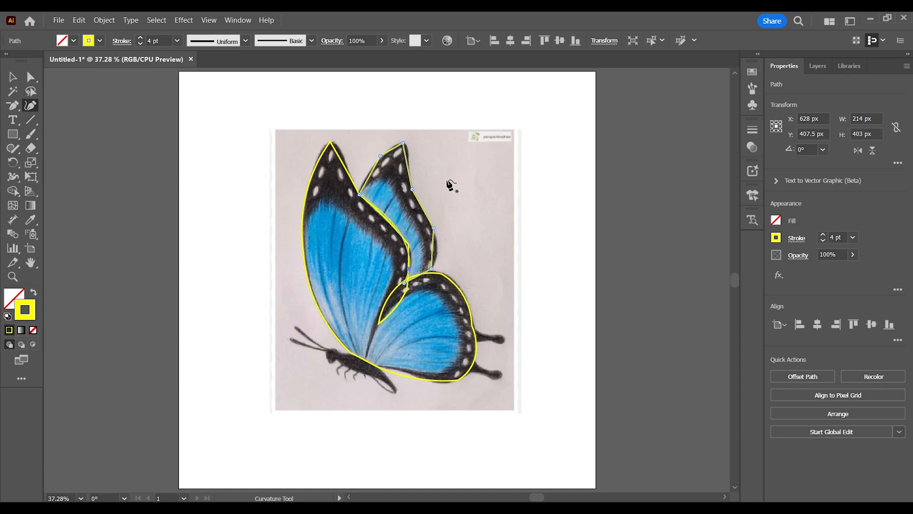
- Curve the rear upper wing's tip and outer edge to match the drawing, widening the outline to about 225 by 401 px
drag(412, 189, 413, 192)
drag(404, 144, 386, 156)
drag(372, 175, 390, 147)
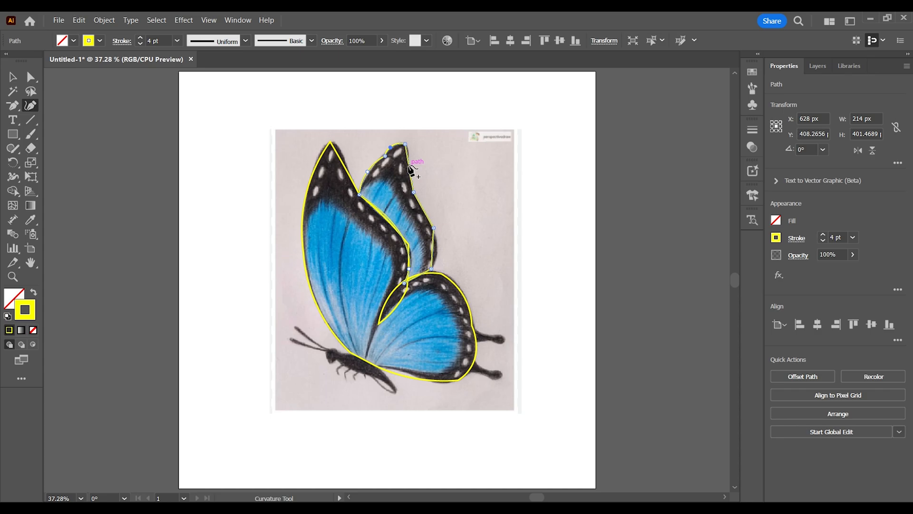
click(412, 165)
click(424, 213)
drag(434, 252, 437, 251)
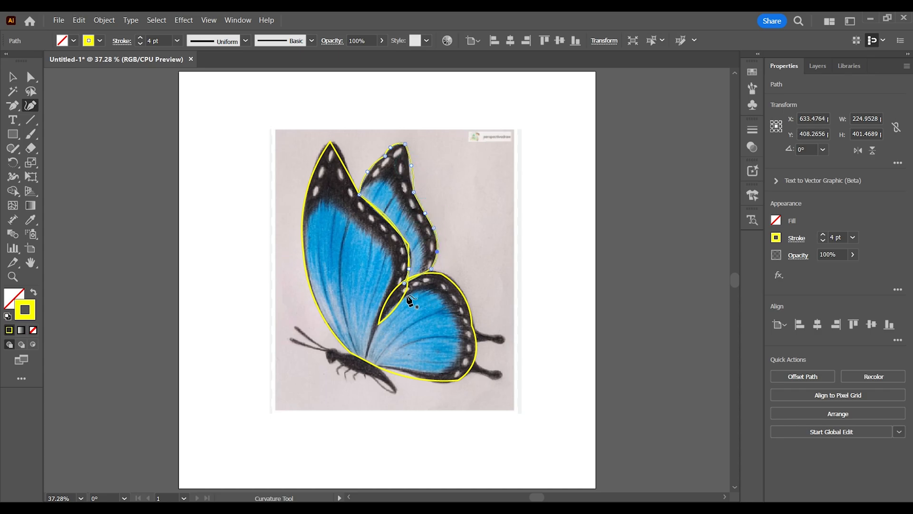
- Curve the lower wing's inner edge and round the front upper wing's tip to fit the drawing, leaving the path deselected
click(390, 300)
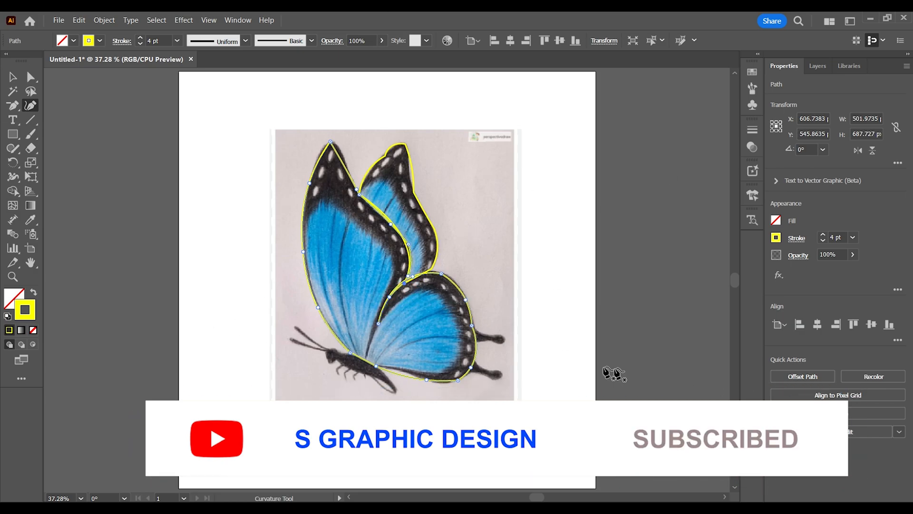
click(339, 147)
click(320, 156)
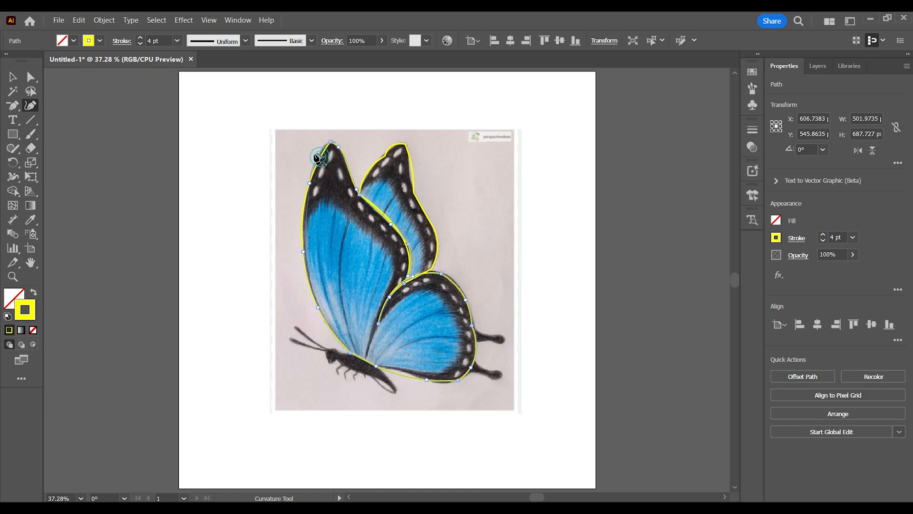
drag(321, 154, 321, 151)
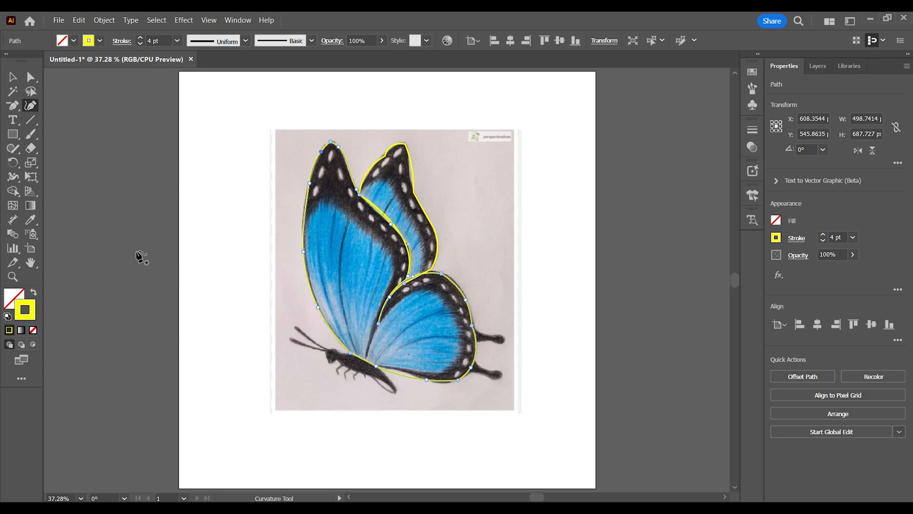
click(13, 76)
click(253, 306)
- Trace the front of the head and the upper edge of the body down to the tail tip with the Curvature tool
key(z)
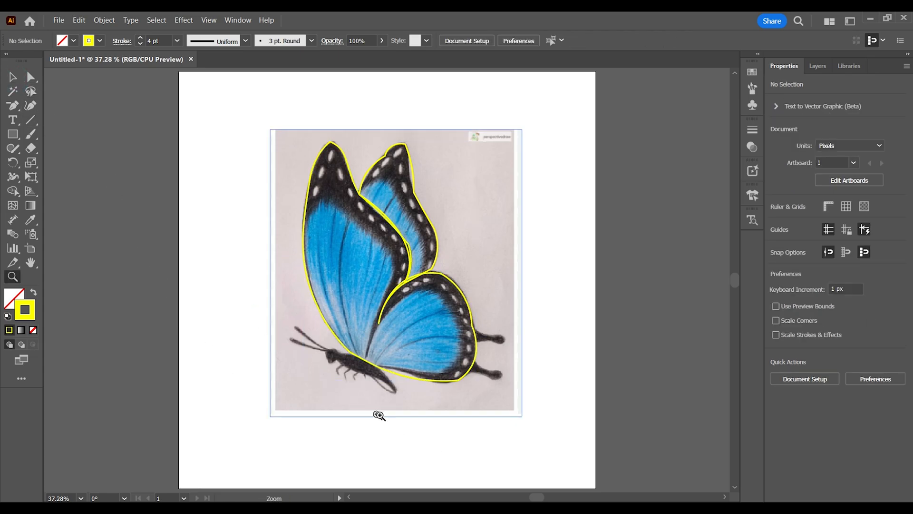
key(ctrl+plus)
key(ctrl+plus)
key(ctrl+plus)
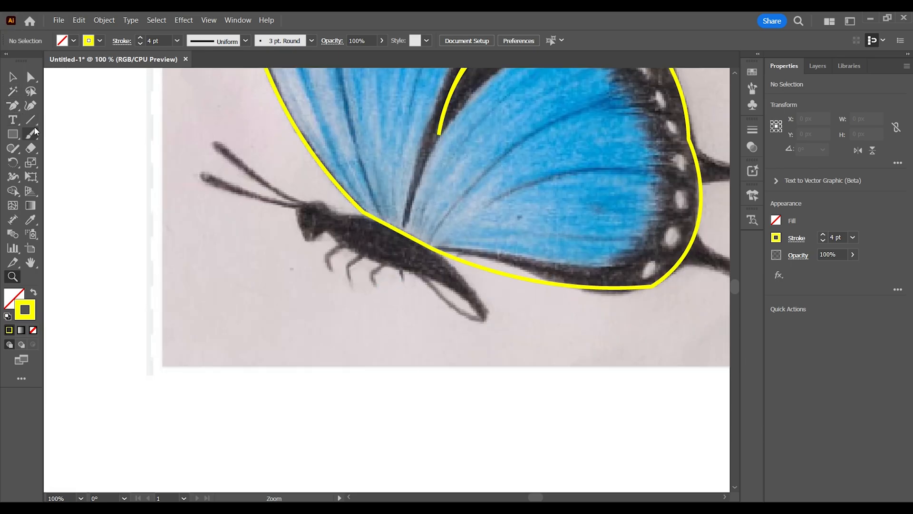
click(30, 105)
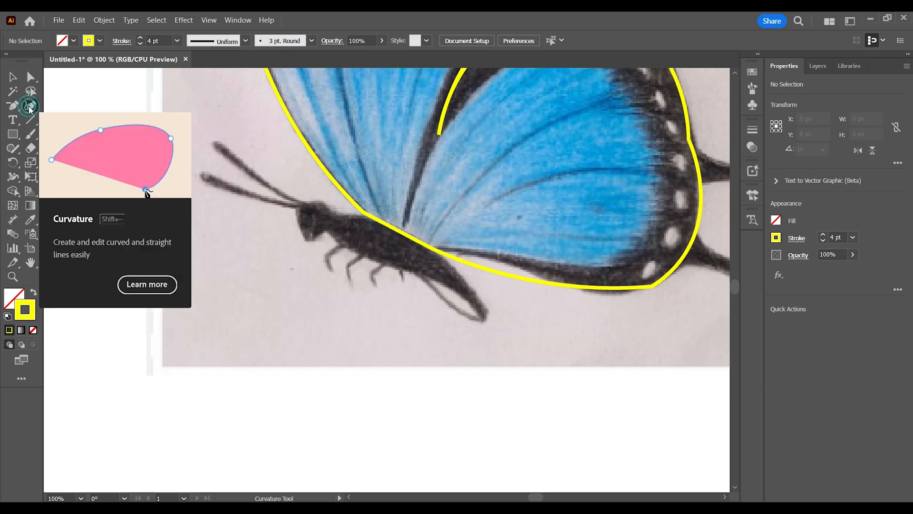
click(305, 239)
click(304, 202)
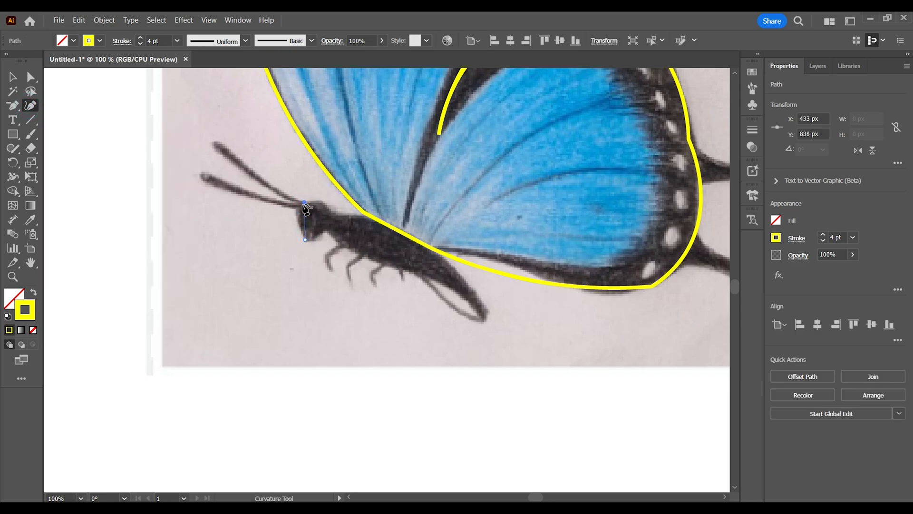
click(334, 214)
click(361, 216)
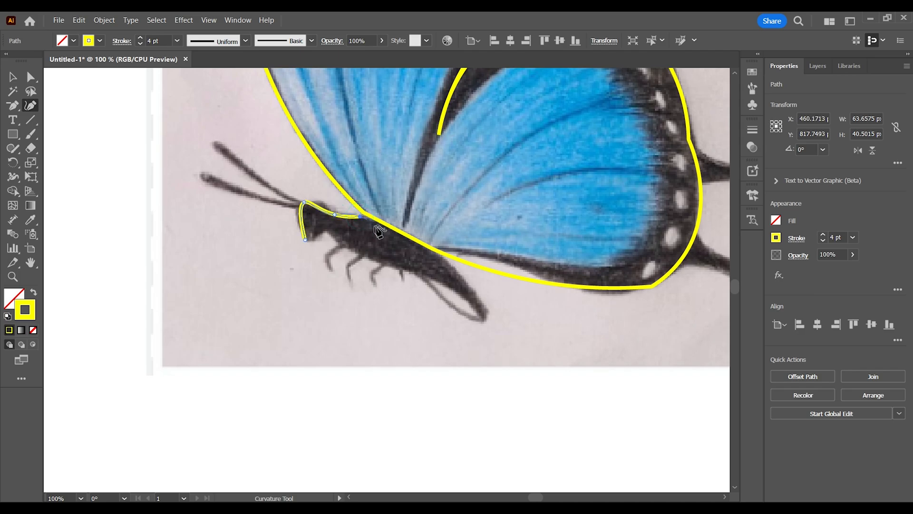
click(445, 260)
click(486, 310)
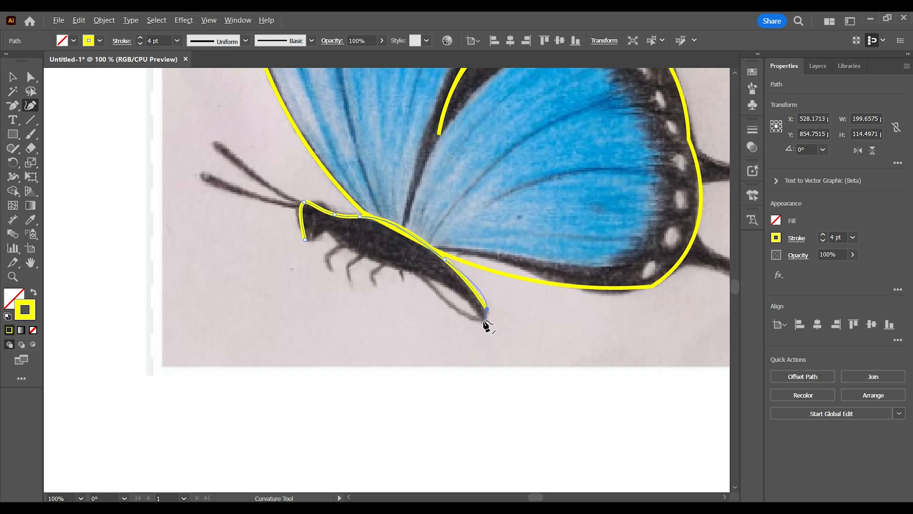
click(484, 321)
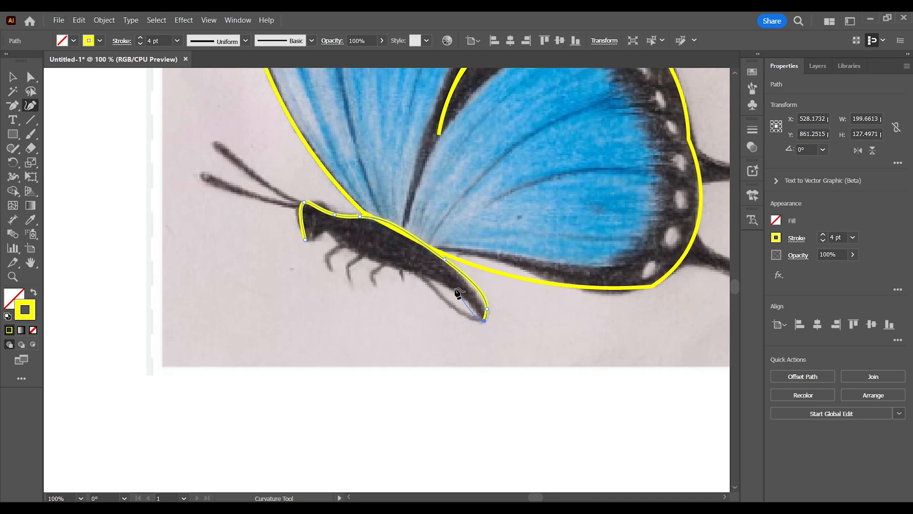
- Continue the body outline along the underside back to the head and close it, about 203 by 128 px overall
click(415, 271)
click(377, 261)
click(327, 231)
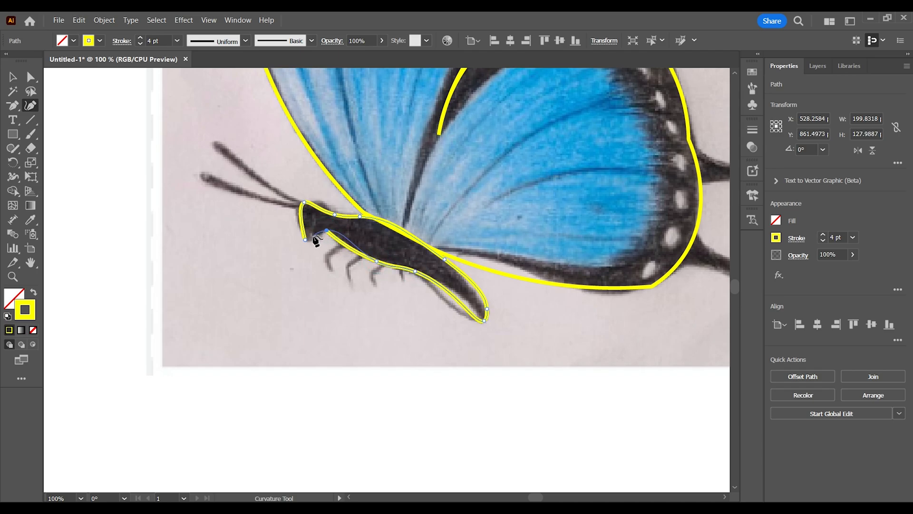
click(305, 239)
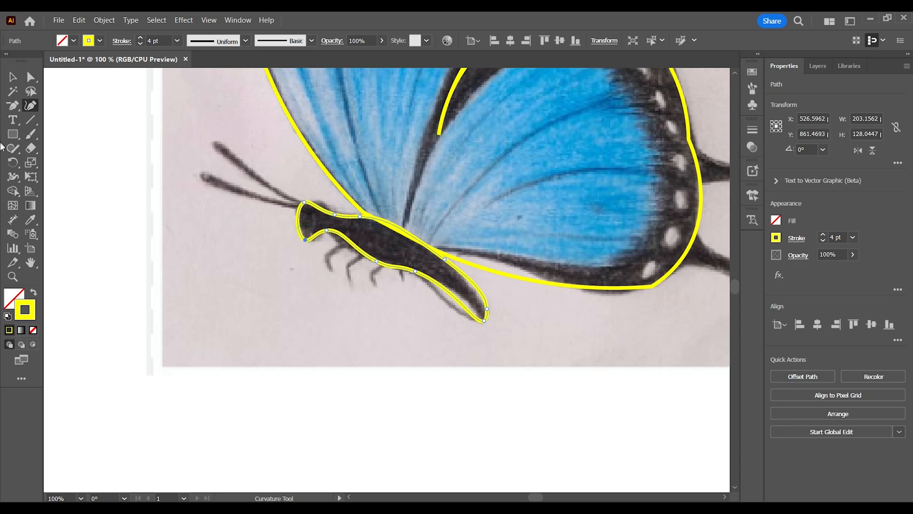
- Refine the body outline with extra curve points under the head, along the belly, beneath the tail and behind the head
click(317, 239)
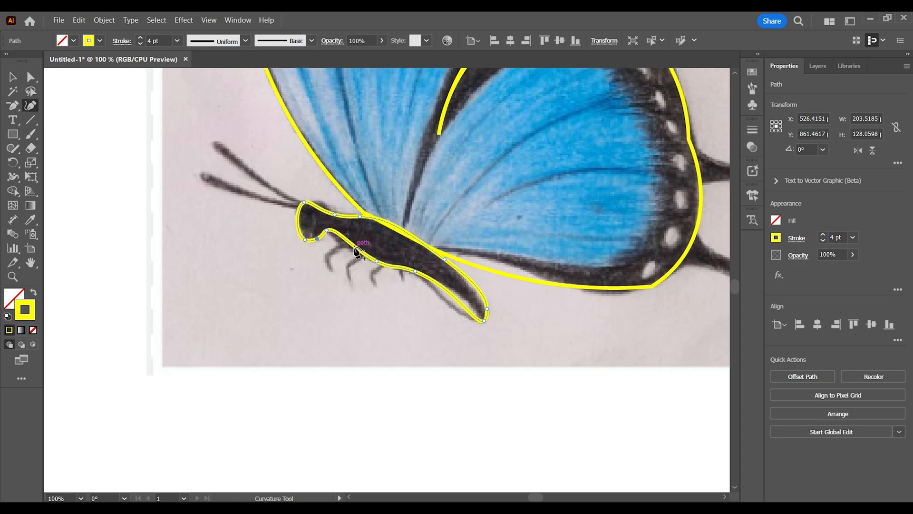
click(353, 250)
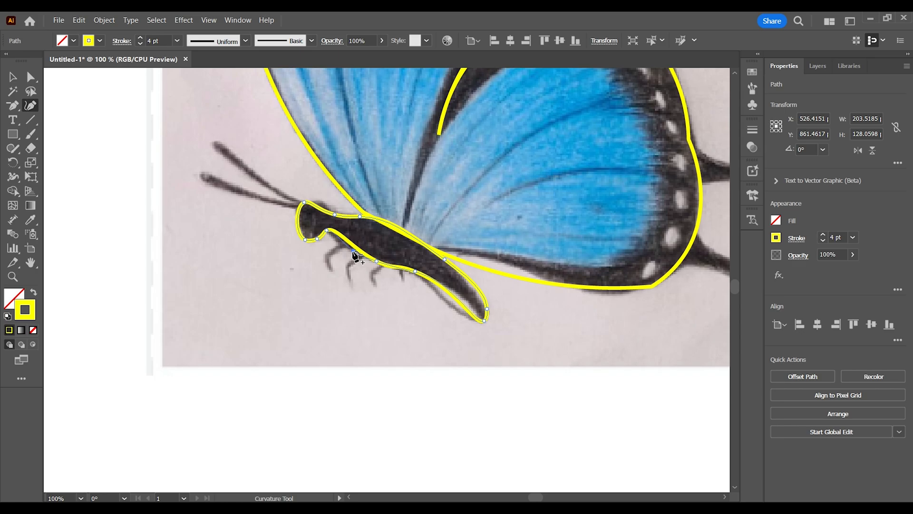
click(440, 296)
drag(443, 303, 442, 299)
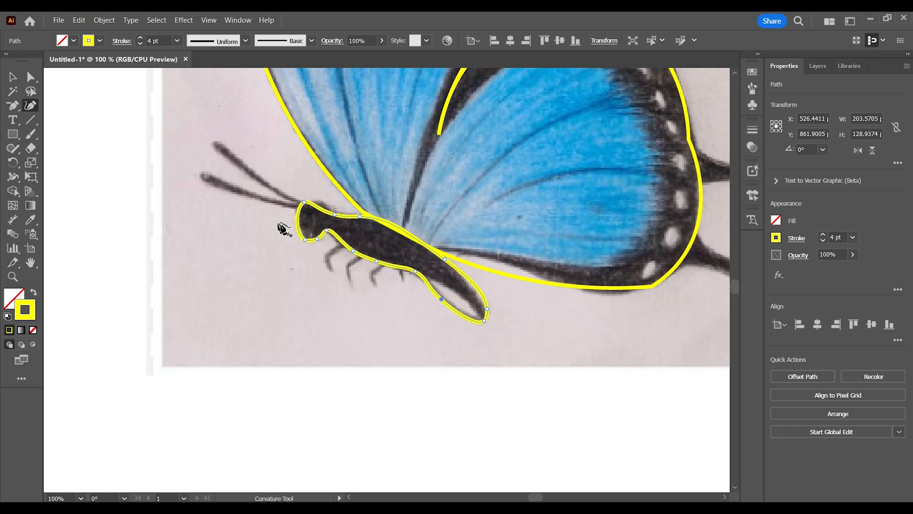
click(322, 205)
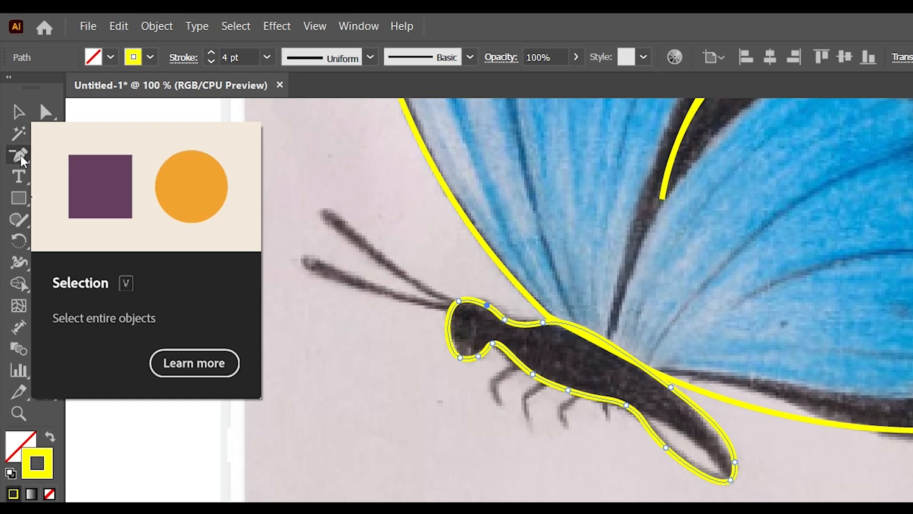
- Trace the front leg below the body with the Pen tool as an open path of two straight segments
click(17, 134)
drag(20, 160, 114, 154)
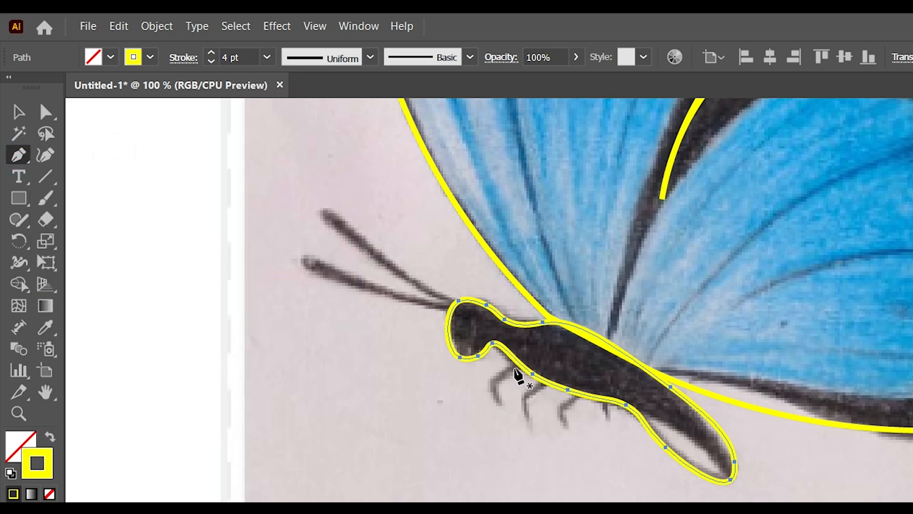
click(515, 368)
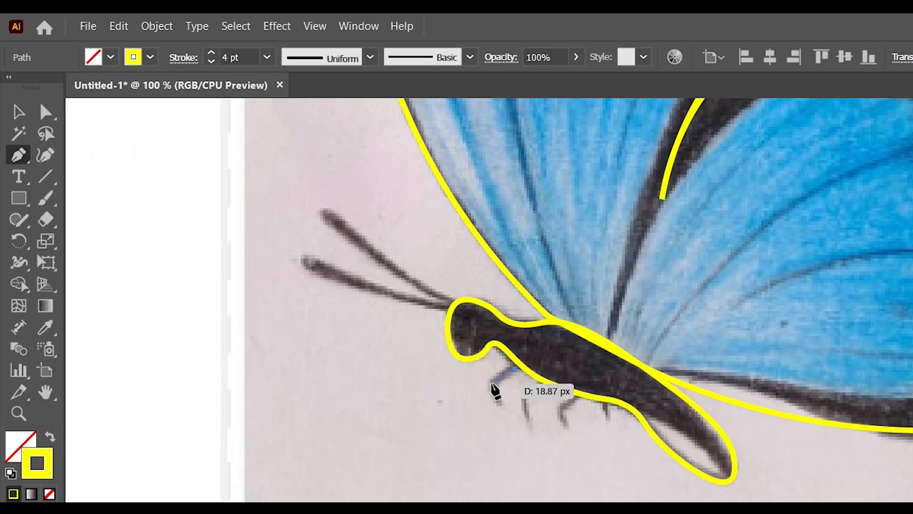
click(493, 383)
click(497, 402)
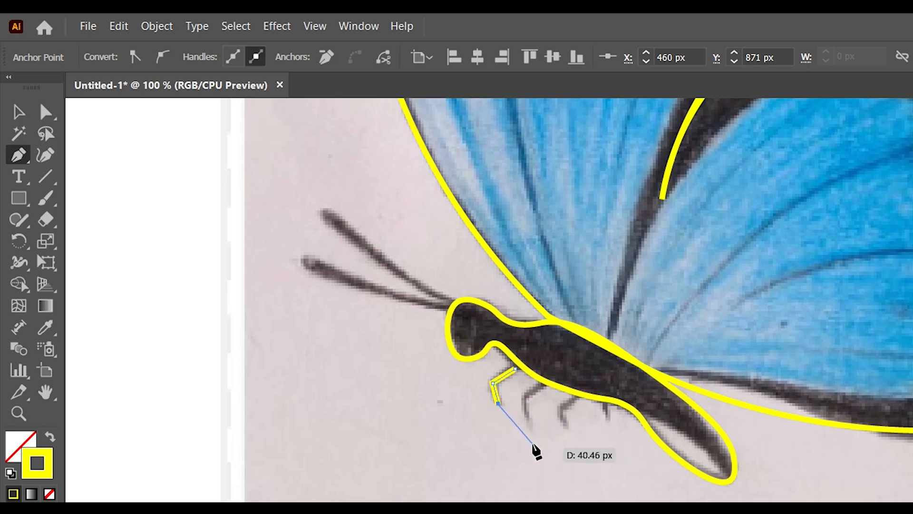
key(Escape)
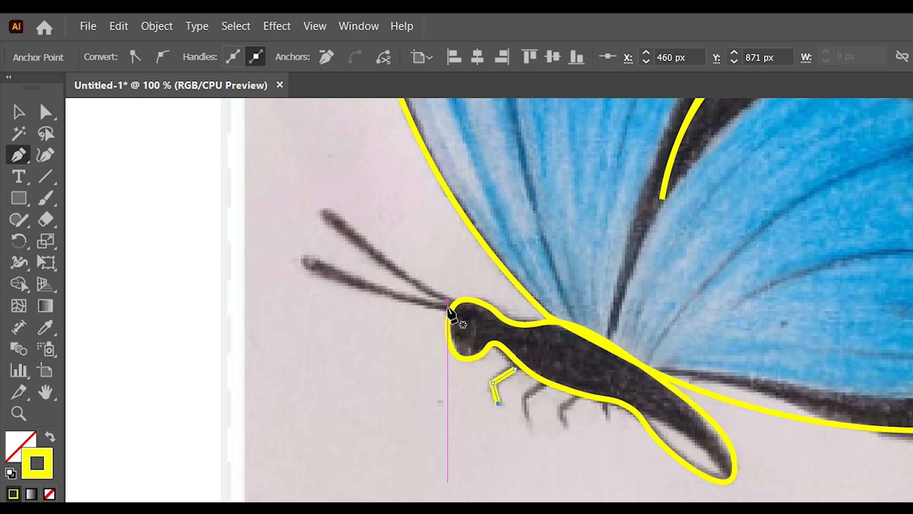
- Draw the upper antenna with the Pen tool as a curved open path from the head to its tip, about 92 by 65 px
click(451, 302)
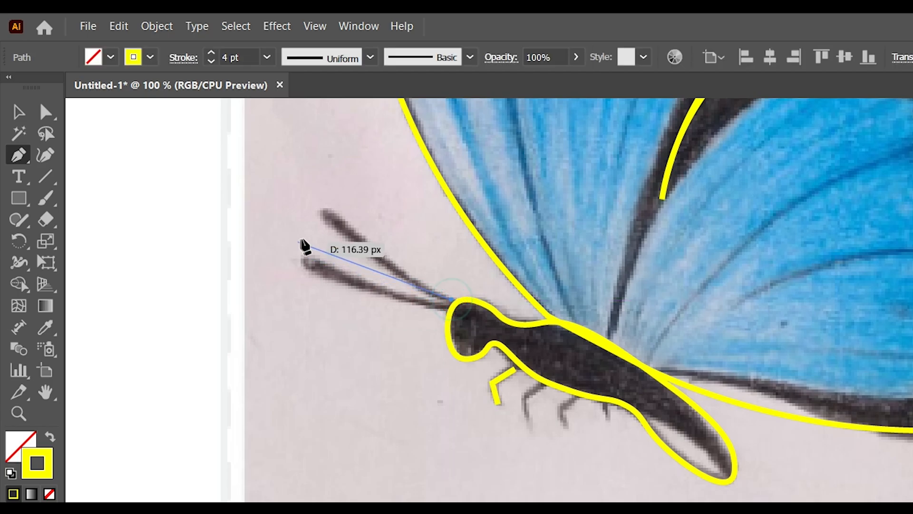
drag(322, 209, 316, 182)
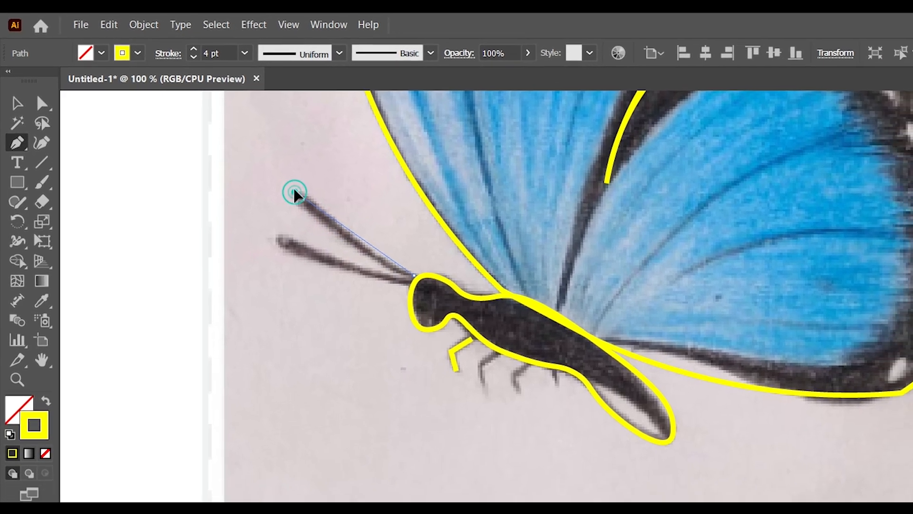
drag(265, 151, 266, 152)
drag(215, 127, 211, 122)
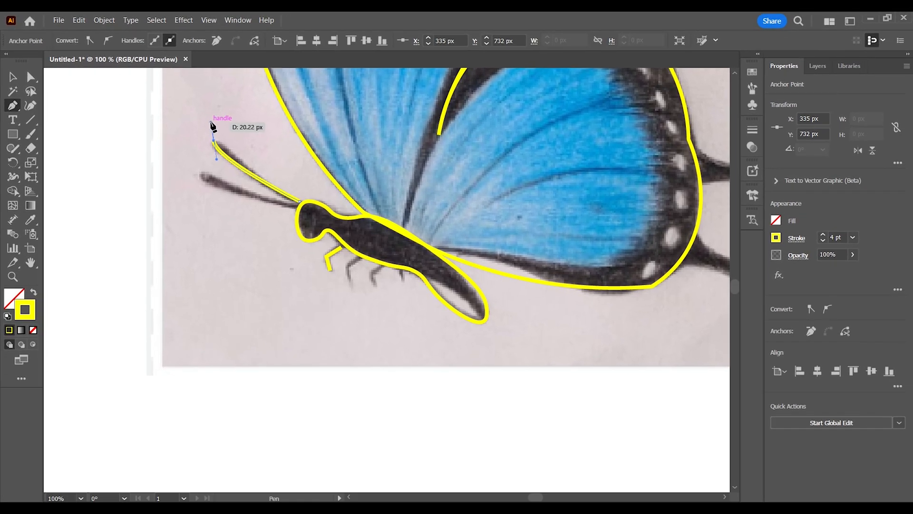
- Set the upper antenna's stroke to a round cap
click(12, 76)
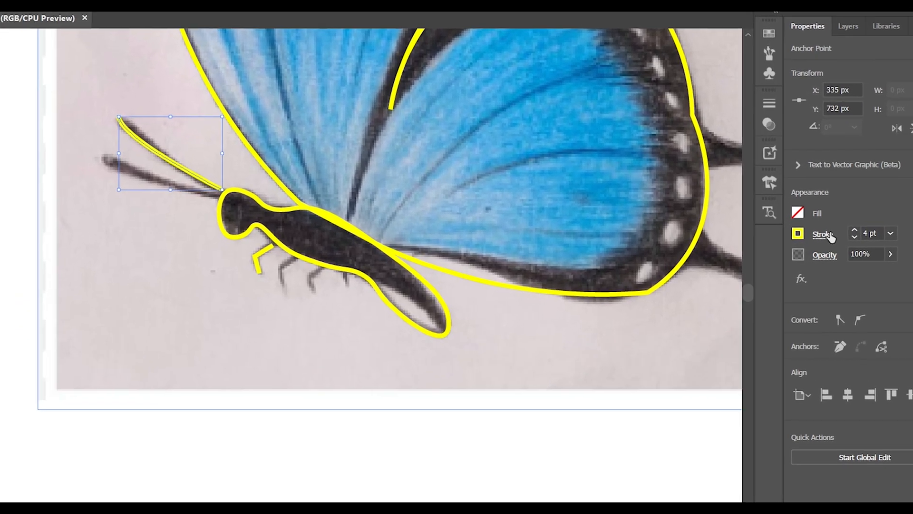
click(799, 239)
click(748, 274)
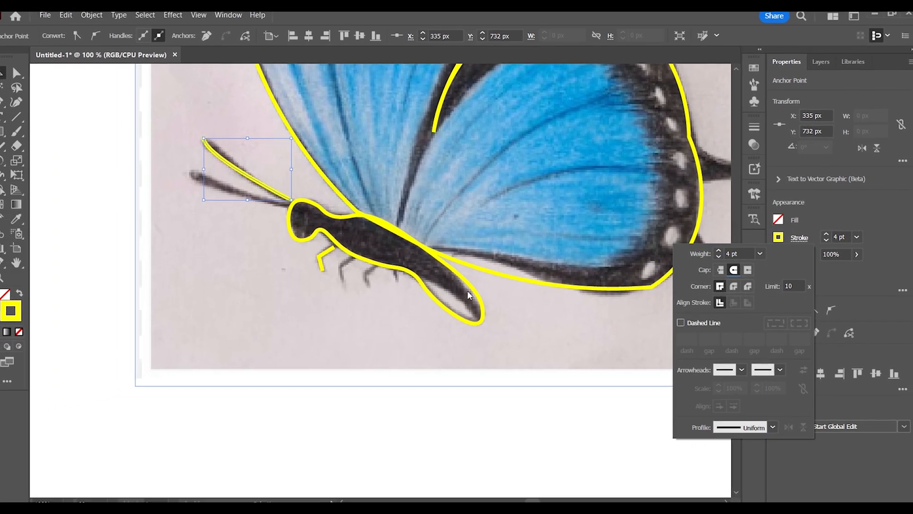
click(398, 410)
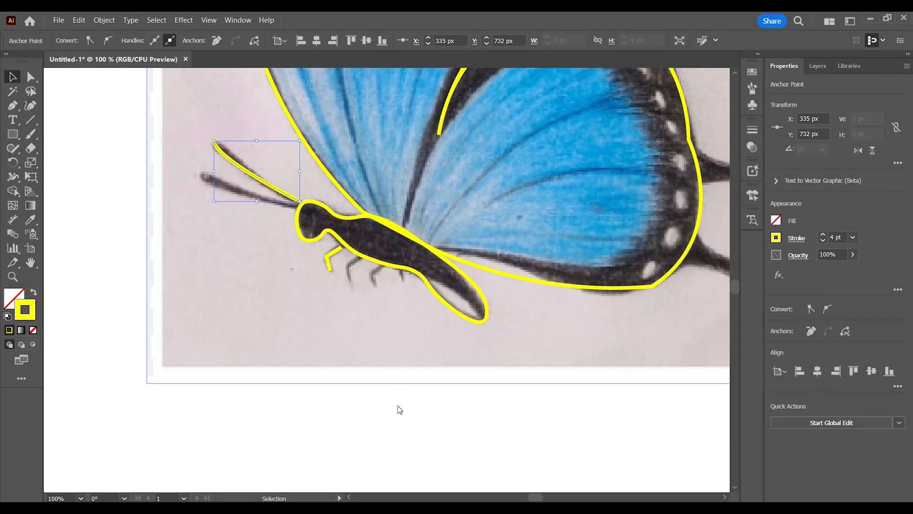
- Duplicate the upper antenna, rotate the copy about 34° and move its tip onto the reference's lower antenna
click(238, 167)
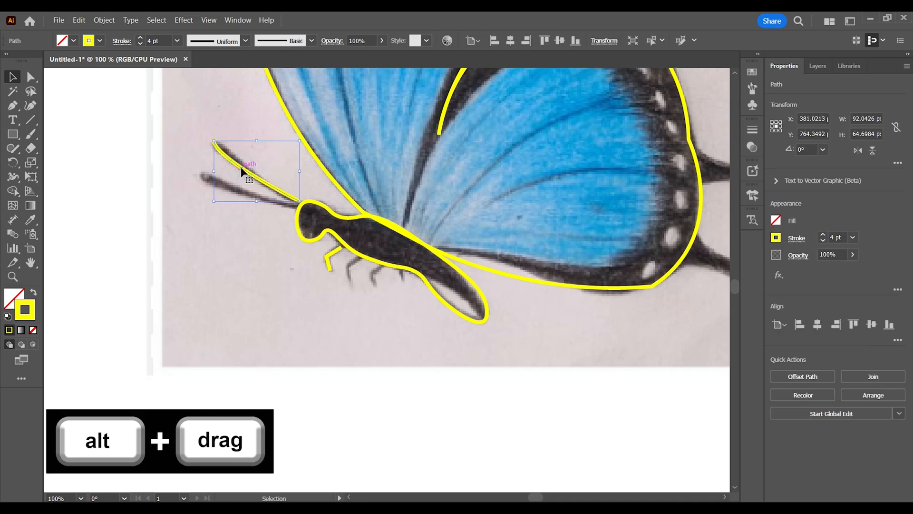
drag(240, 167, 227, 200)
drag(287, 240, 244, 206)
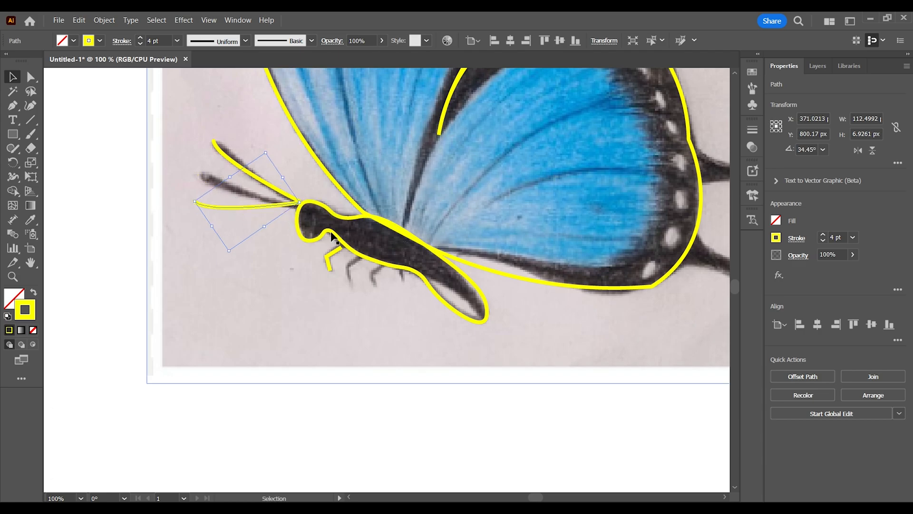
click(31, 76)
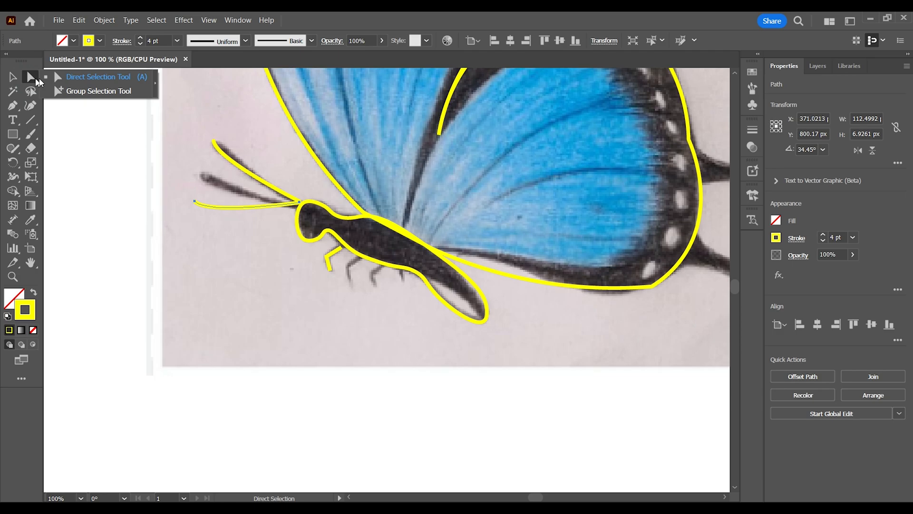
drag(194, 206, 203, 175)
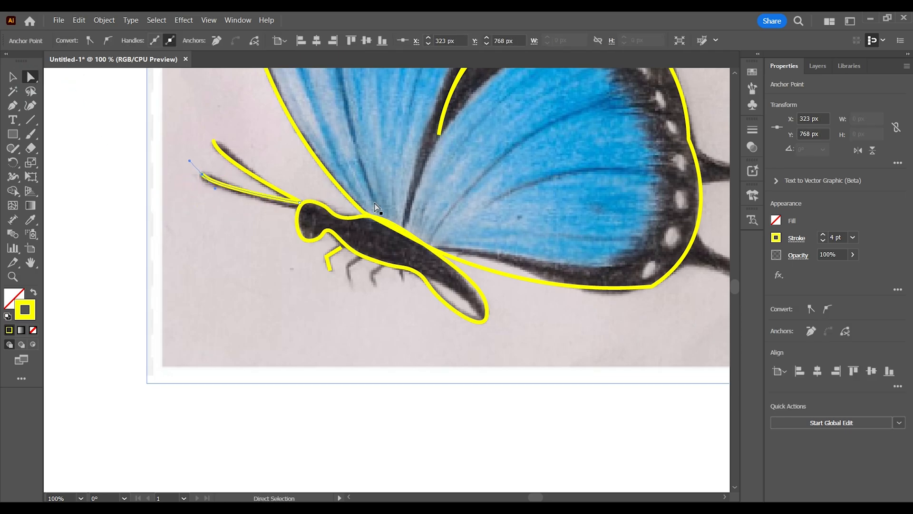
- Set the stroke weight of both antennae to 7 pt and deselect them
click(823, 235)
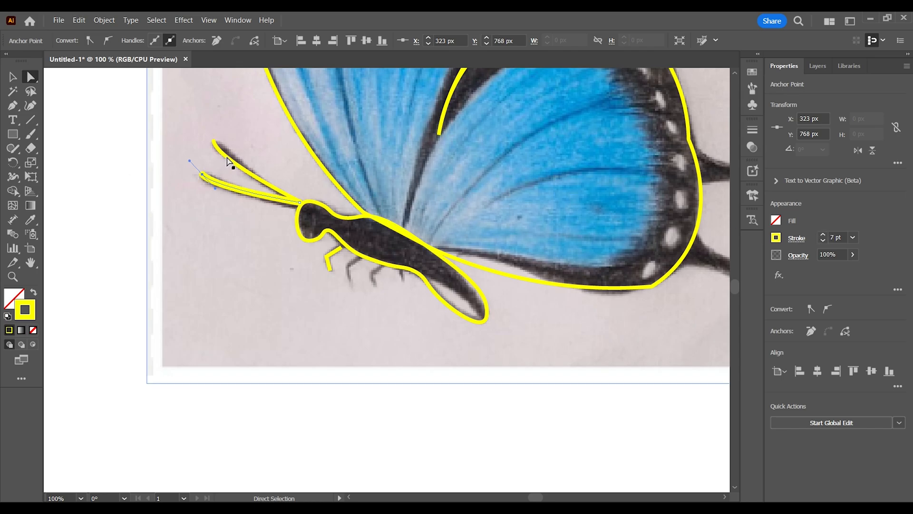
click(228, 157)
click(823, 235)
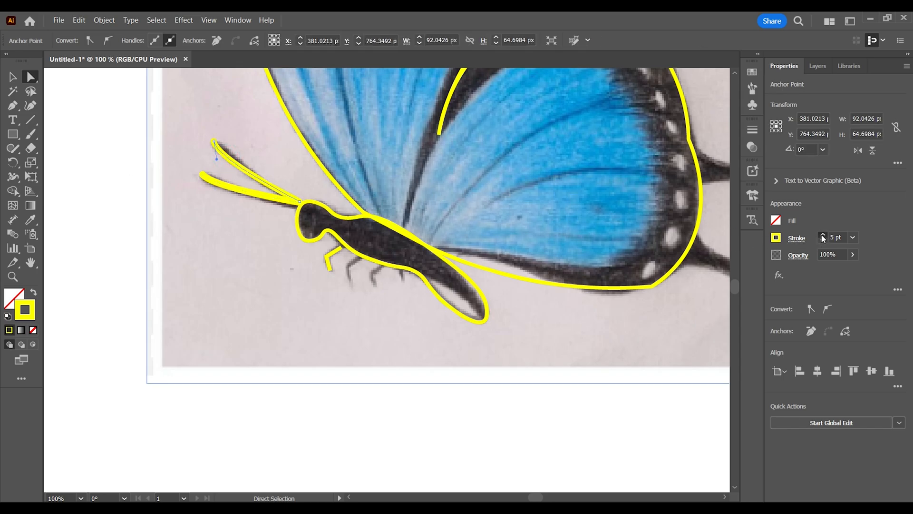
click(822, 235)
click(15, 77)
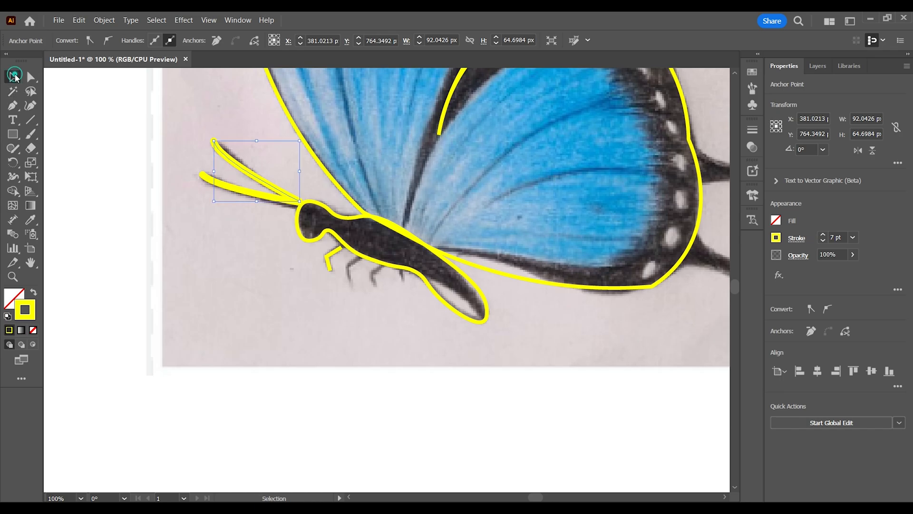
click(330, 390)
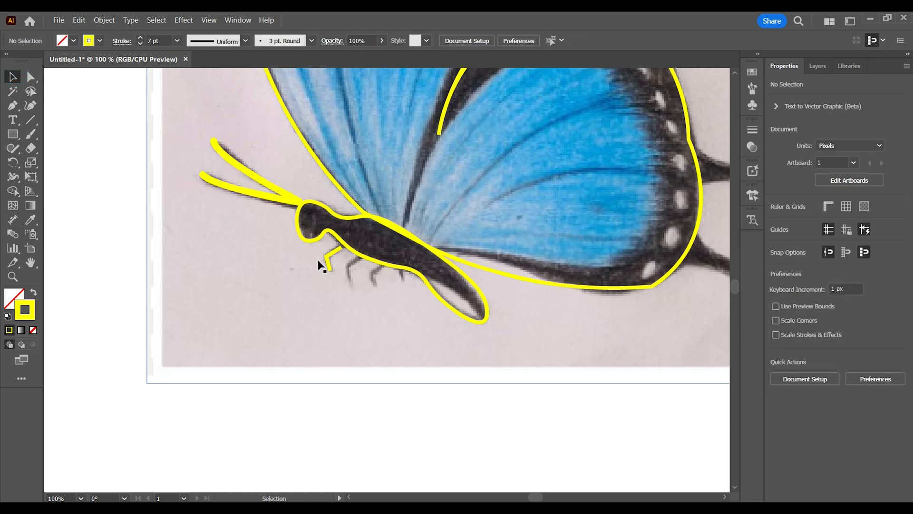
click(331, 259)
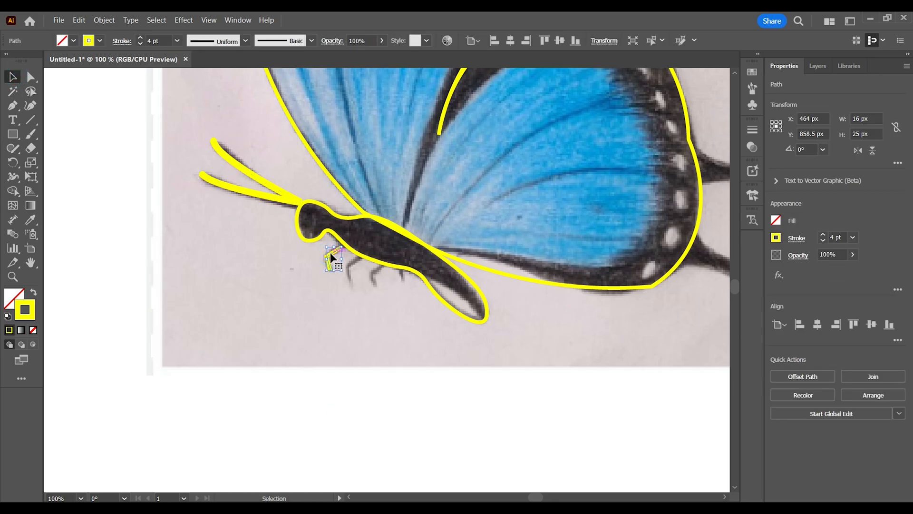
drag(330, 252, 349, 269)
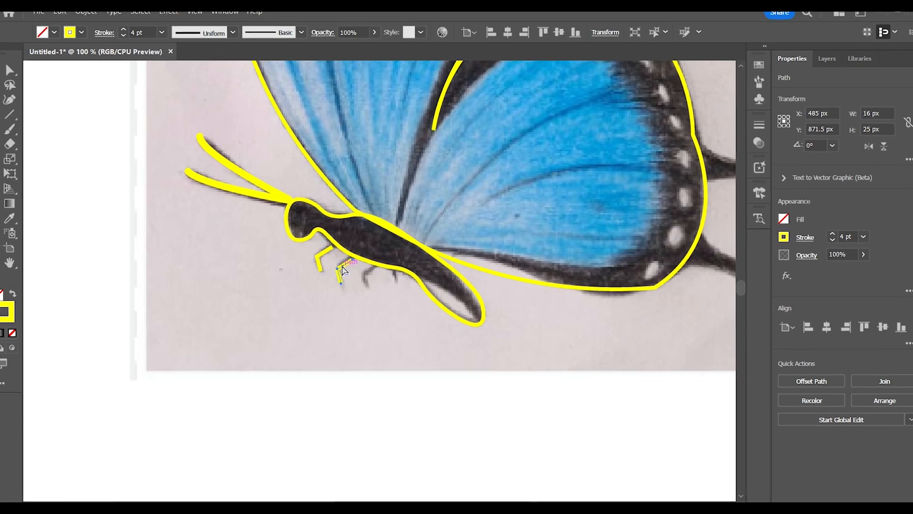
key(ctrl+z)
- Set the front leg's stroke to a round cap and clear the selection
click(876, 240)
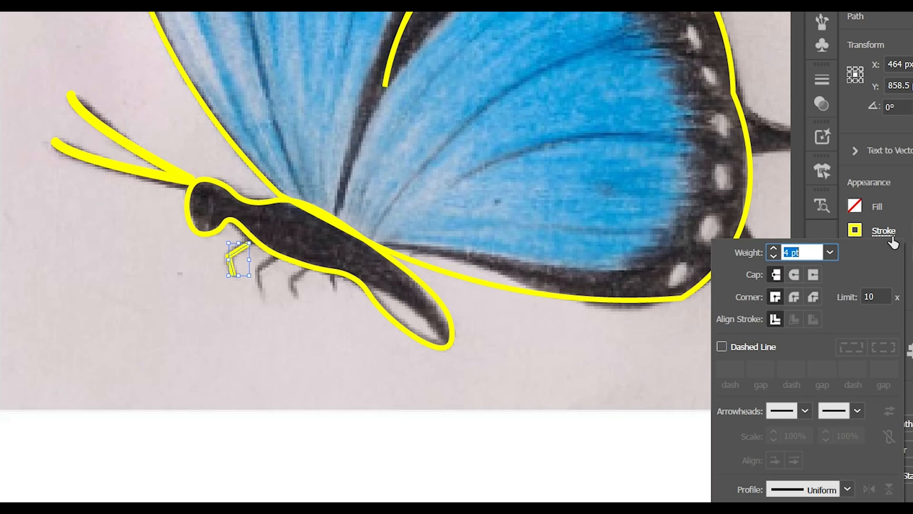
click(780, 273)
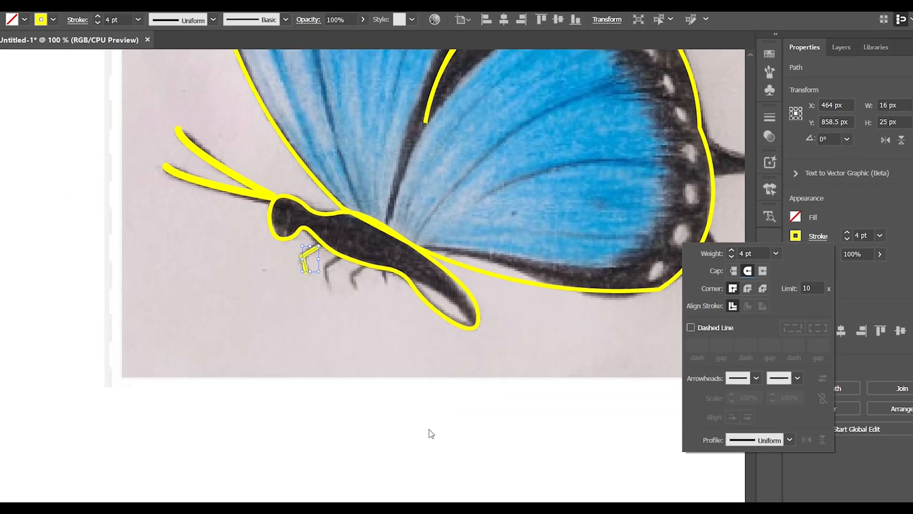
click(394, 471)
click(394, 471)
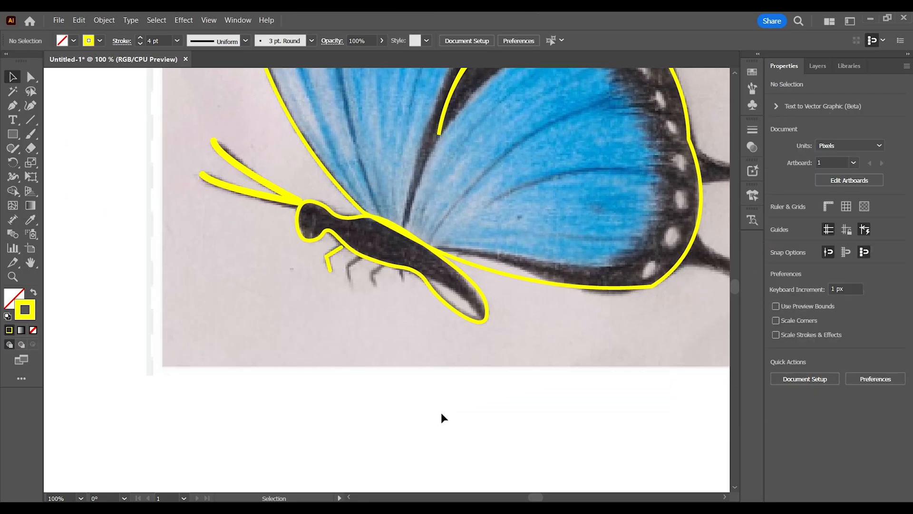
- Duplicate the front leg three times along the belly to make the remaining legs
click(333, 250)
drag(333, 250, 403, 276)
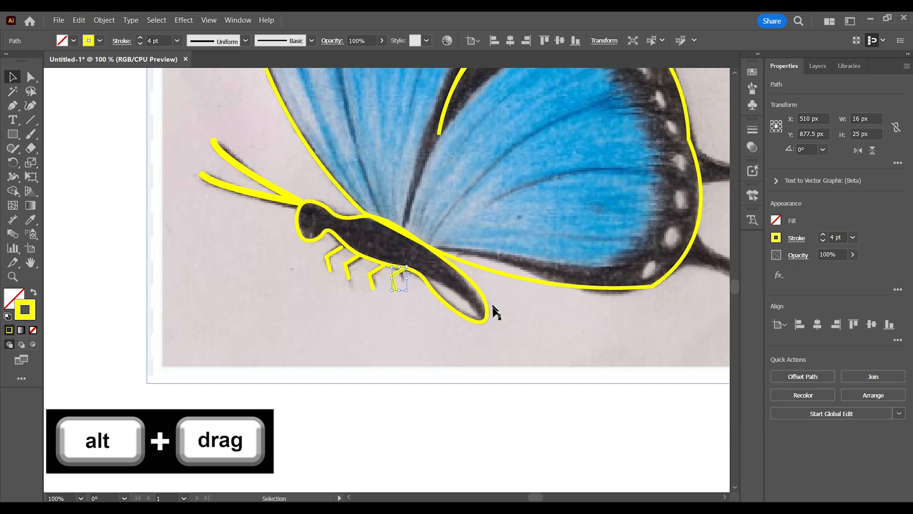
click(487, 440)
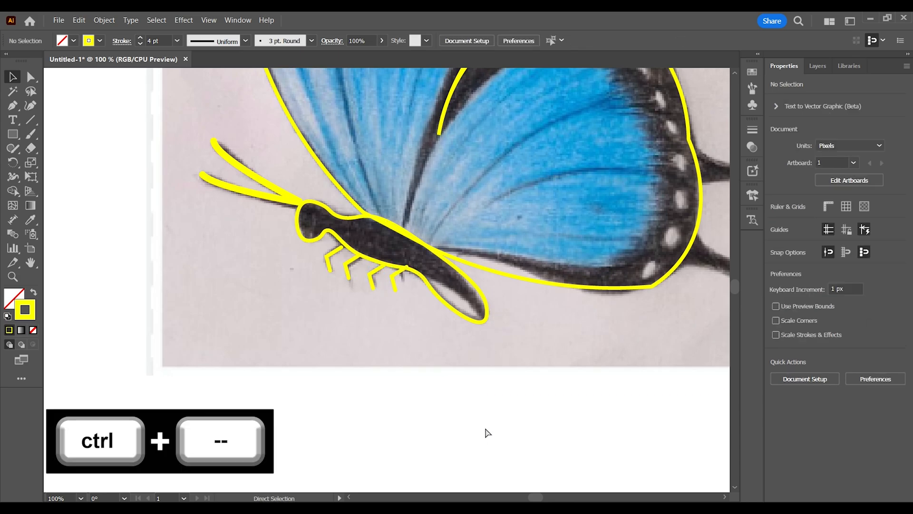
- Move the reference image off the traced outlines so it sits beside the drawing, partly outside the artboard
key(ctrl+minus)
key(ctrl+minus)
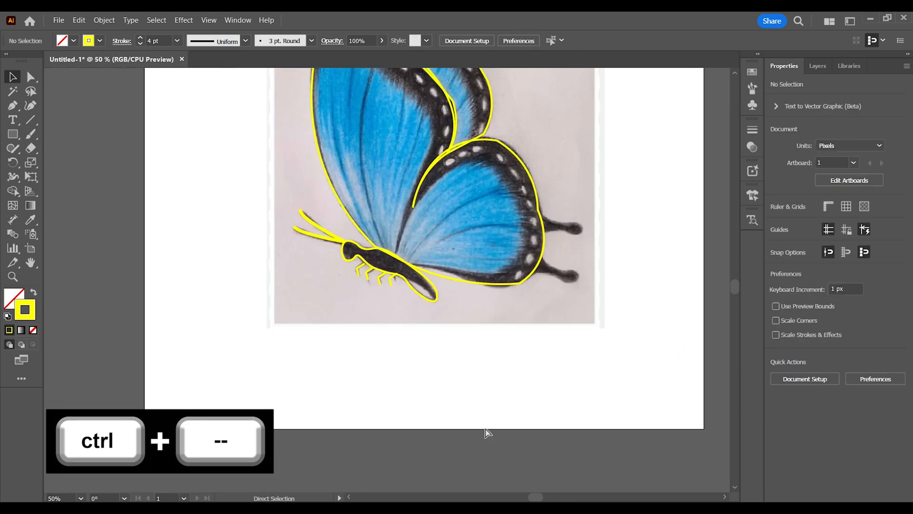
key(ctrl+minus)
key(space)
drag(382, 180, 373, 281)
drag(493, 225, 694, 225)
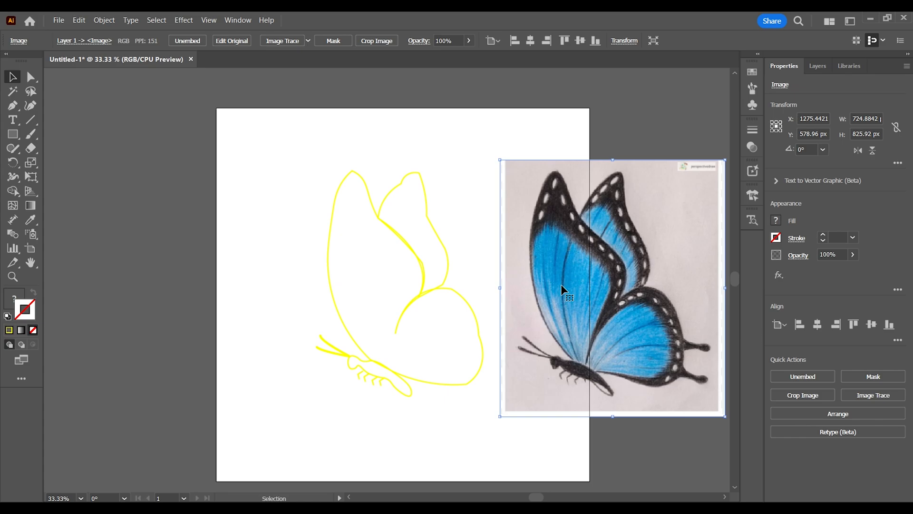
drag(555, 307, 604, 301)
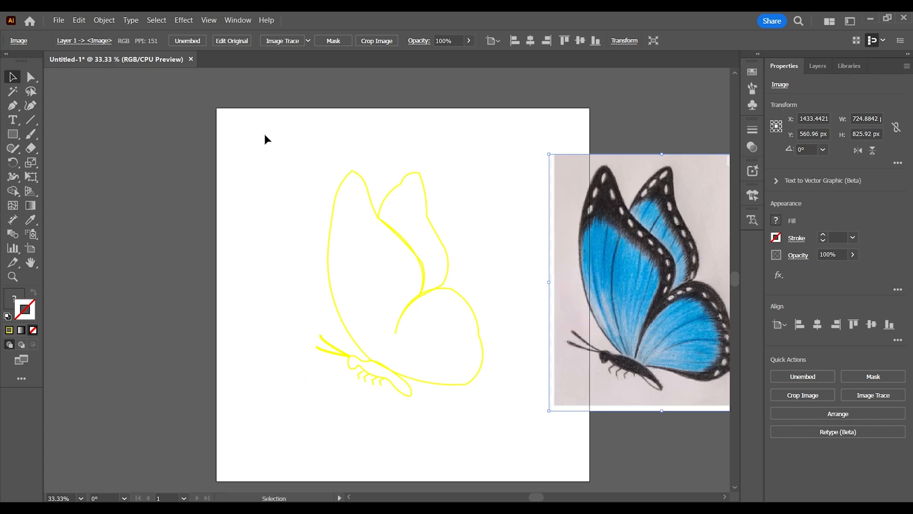
- Select all the traced butterfly paths and give them a black 3 pt stroke
drag(265, 135, 521, 433)
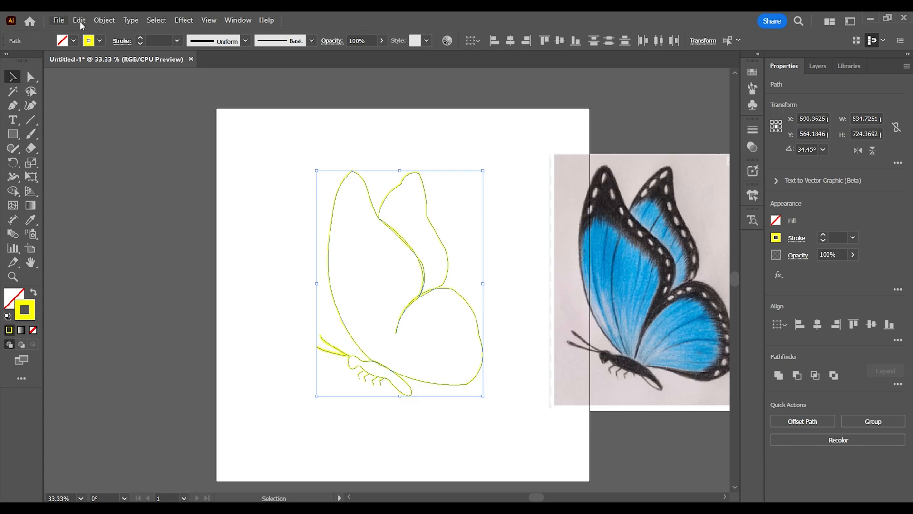
click(99, 40)
click(38, 63)
click(203, 248)
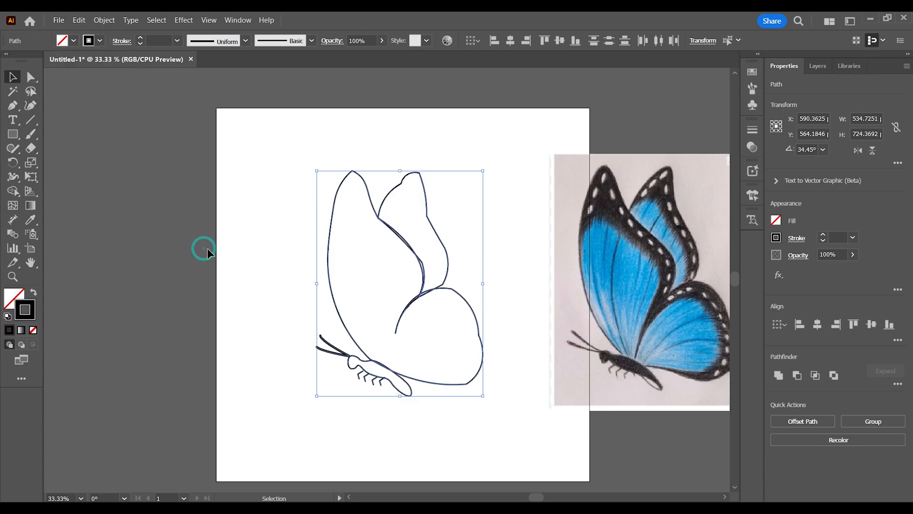
click(141, 41)
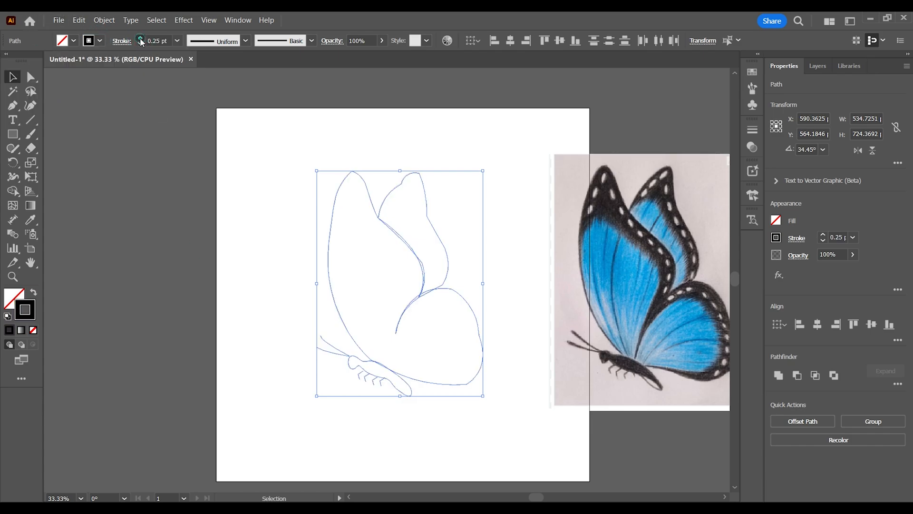
click(141, 39)
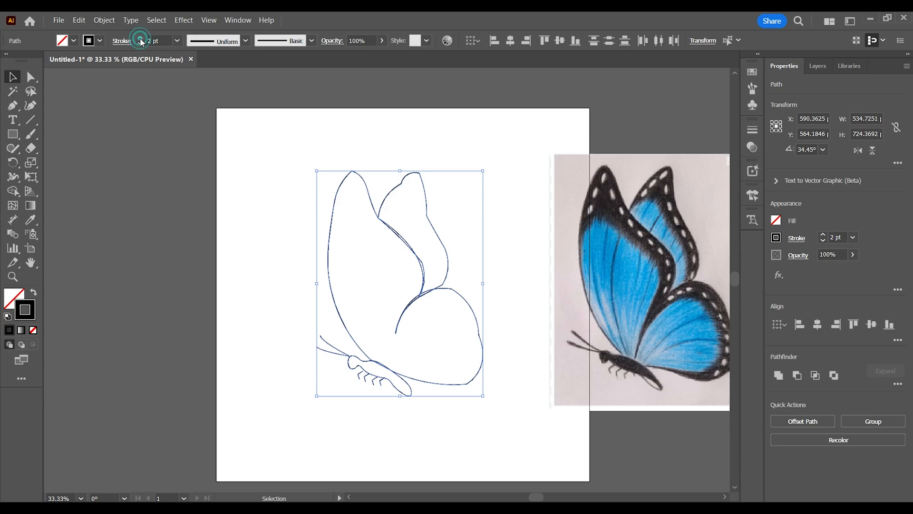
click(140, 39)
click(309, 268)
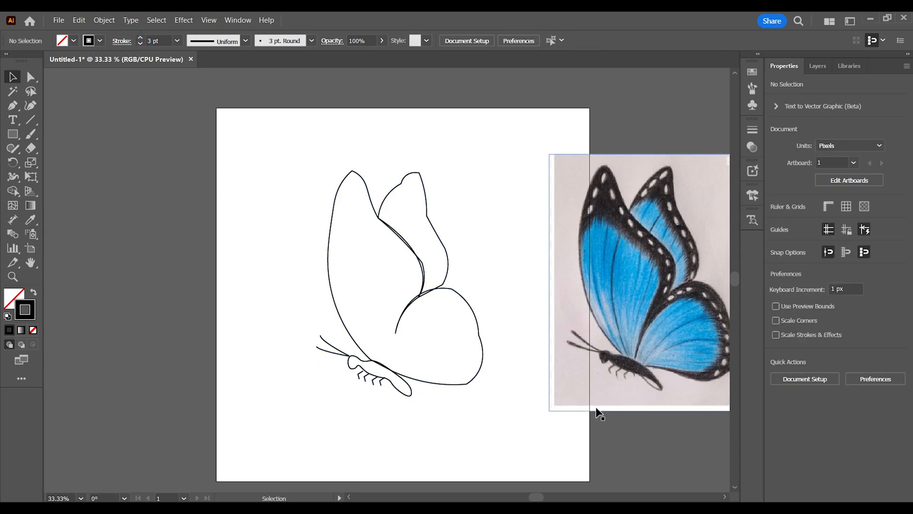
- Swap the body outline's fill and stroke to make it solid black without a stroke
key(z)
click(431, 303)
click(375, 299)
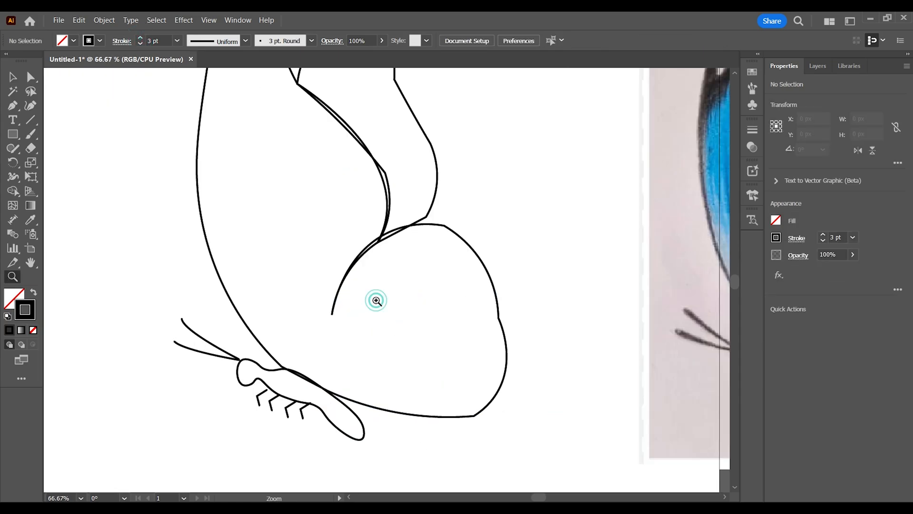
click(12, 80)
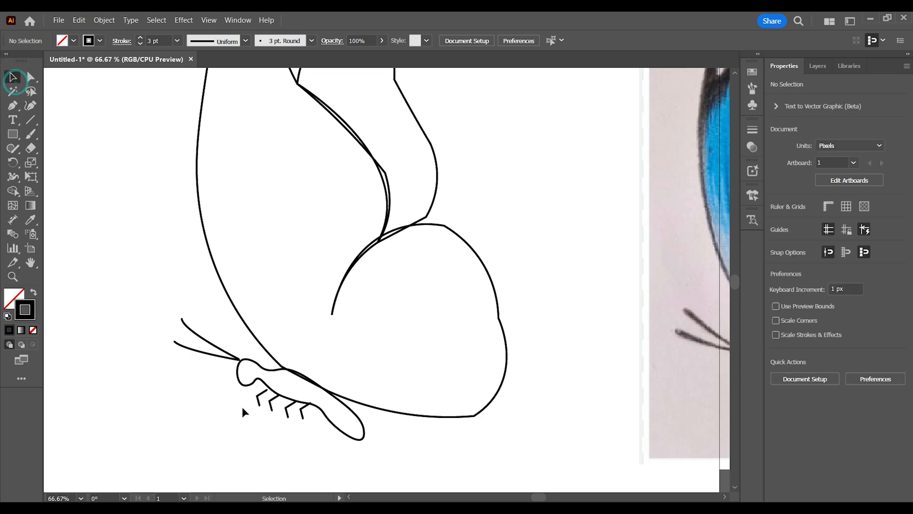
click(241, 378)
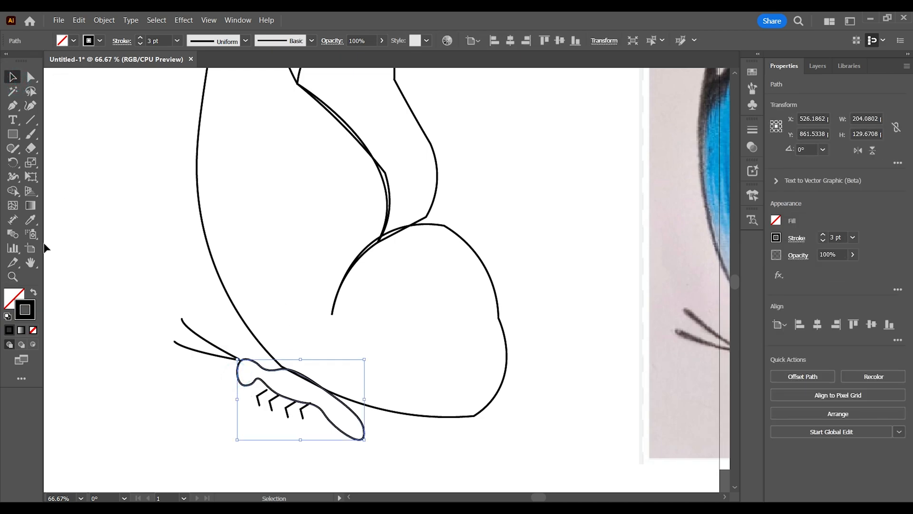
click(33, 292)
click(122, 380)
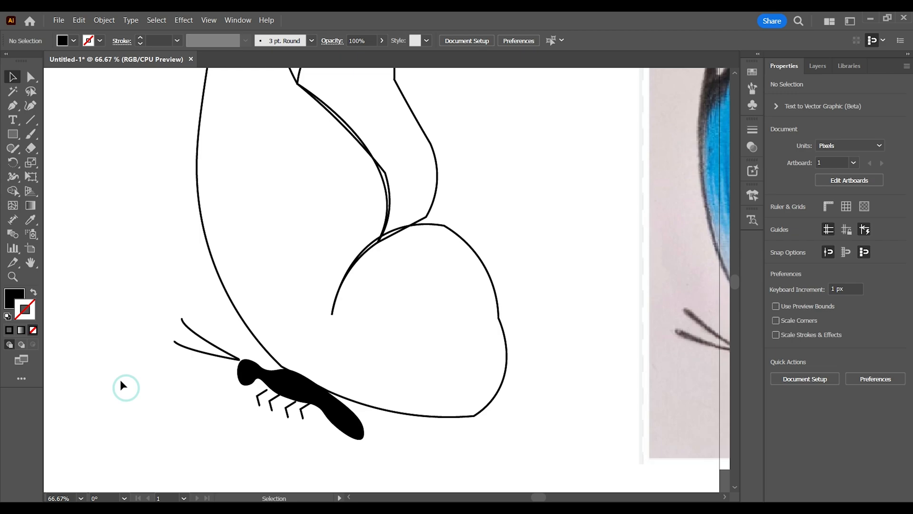
drag(274, 267, 282, 309)
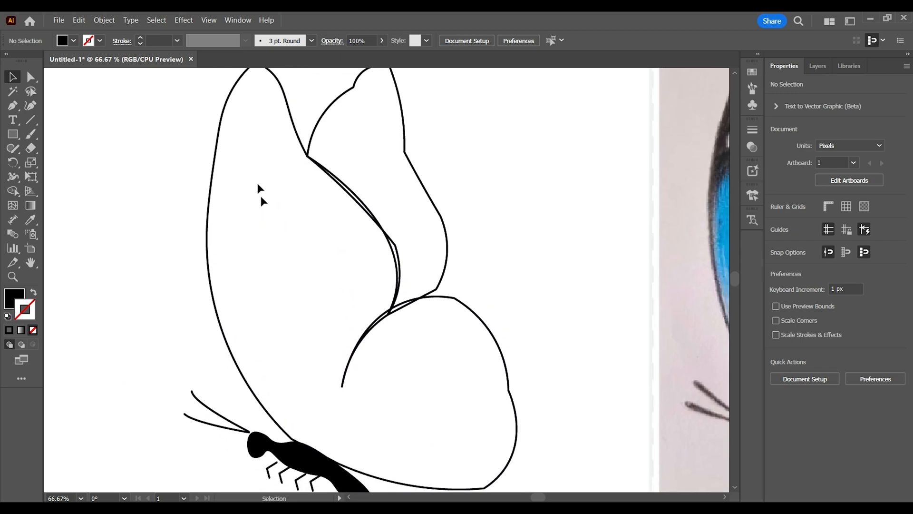
click(287, 108)
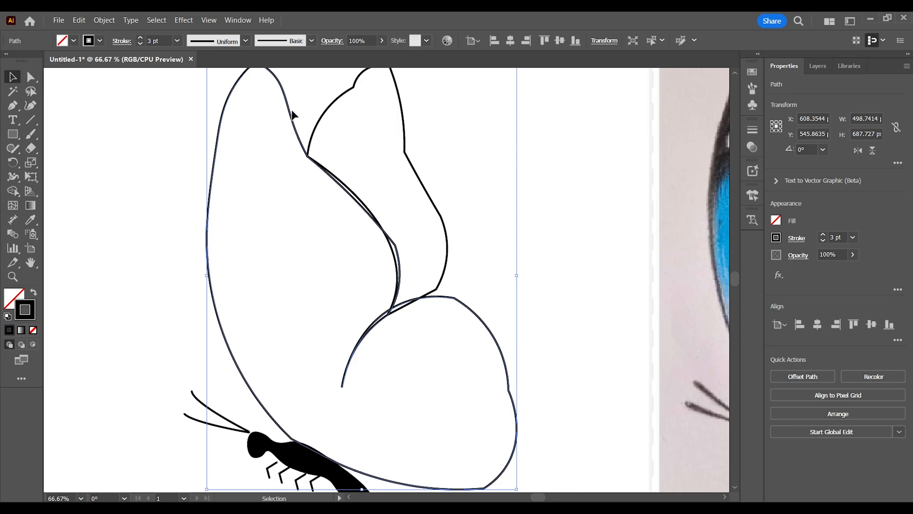
drag(290, 118, 484, 126)
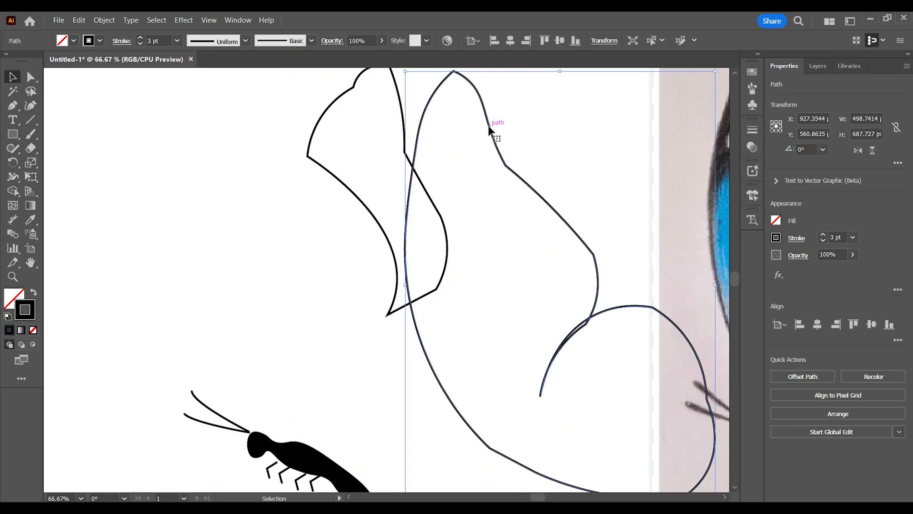
key(ctrl+z)
click(554, 215)
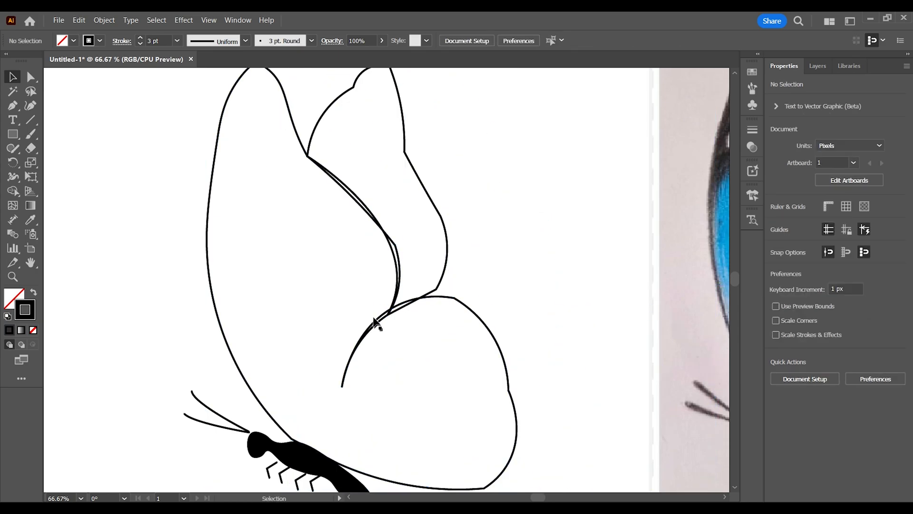
- Fill the large front wing shape with the medium sky-blue swatch, keeping its black stroke
click(379, 317)
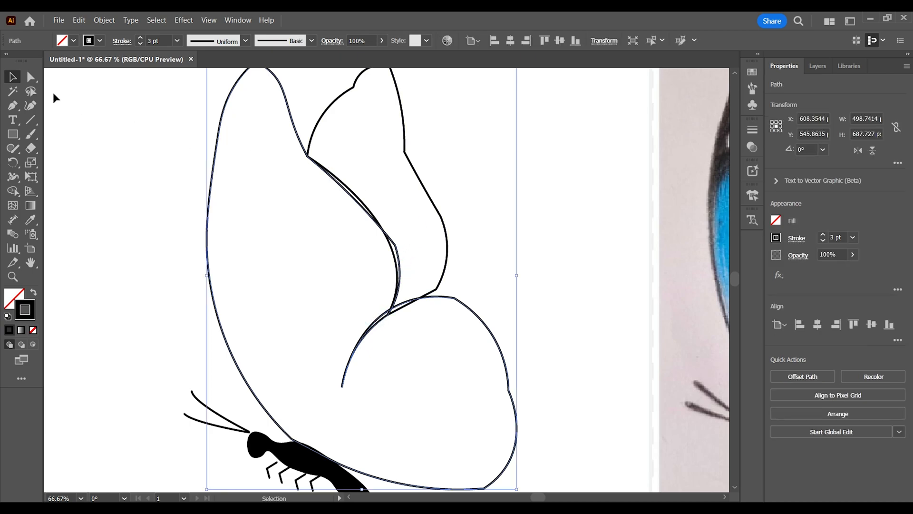
click(75, 41)
click(67, 62)
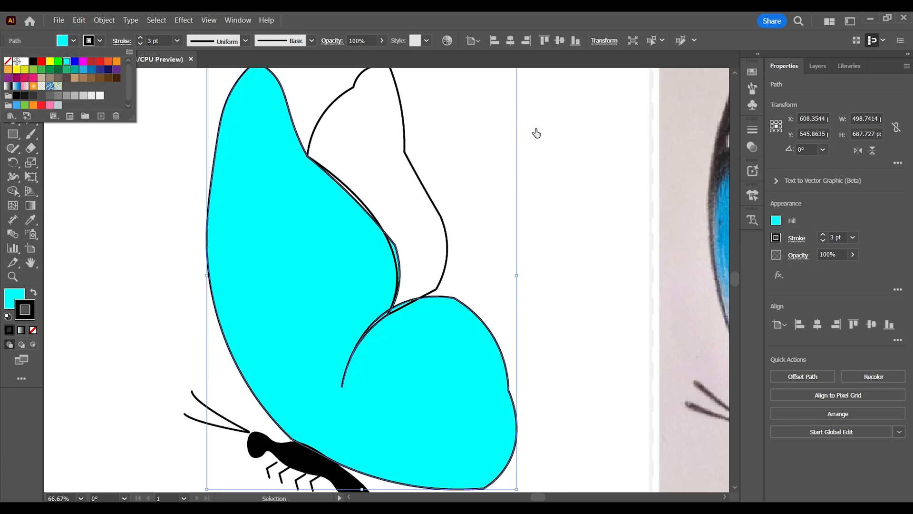
click(83, 70)
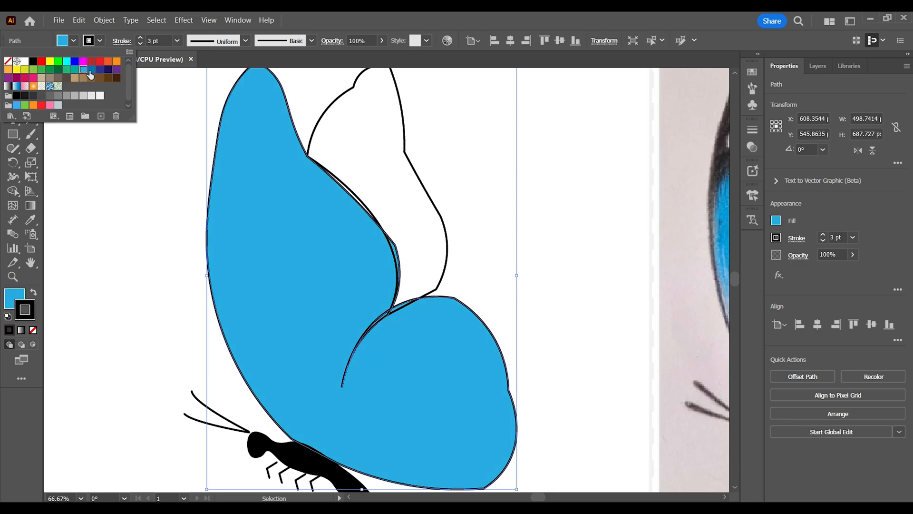
click(617, 185)
- Copy the front wing's blue fill and black stroke onto the unfilled back wing with the Eyedropper
click(419, 182)
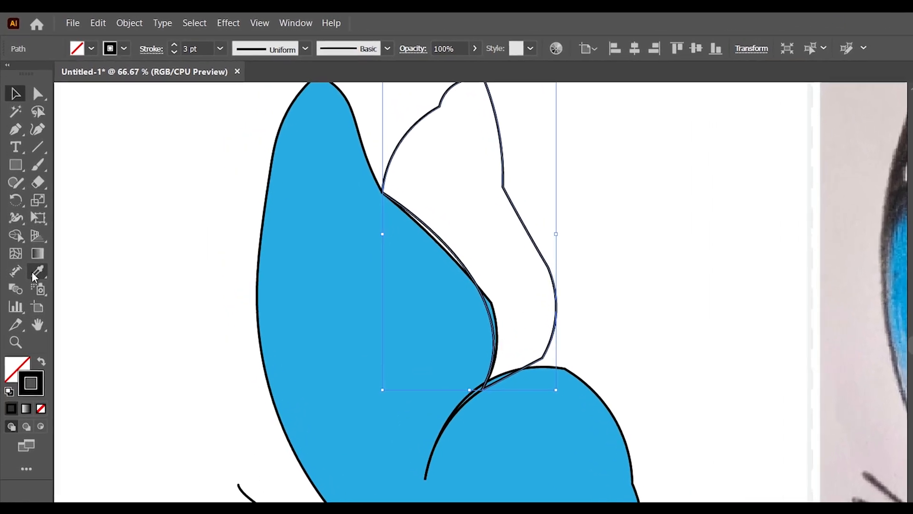
click(30, 219)
click(127, 333)
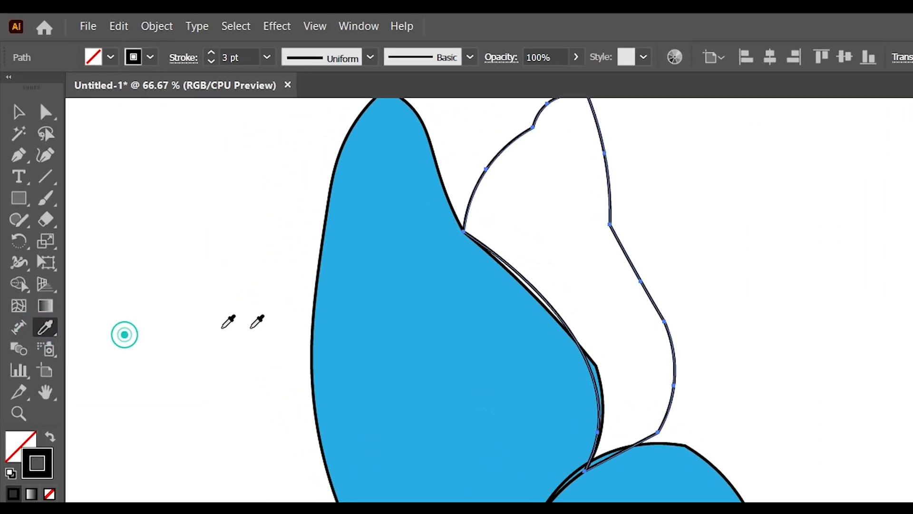
click(511, 338)
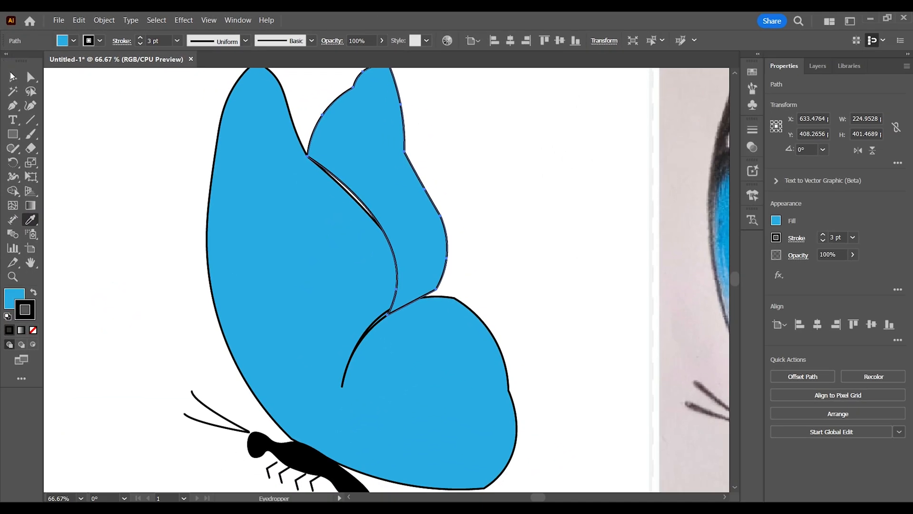
click(12, 76)
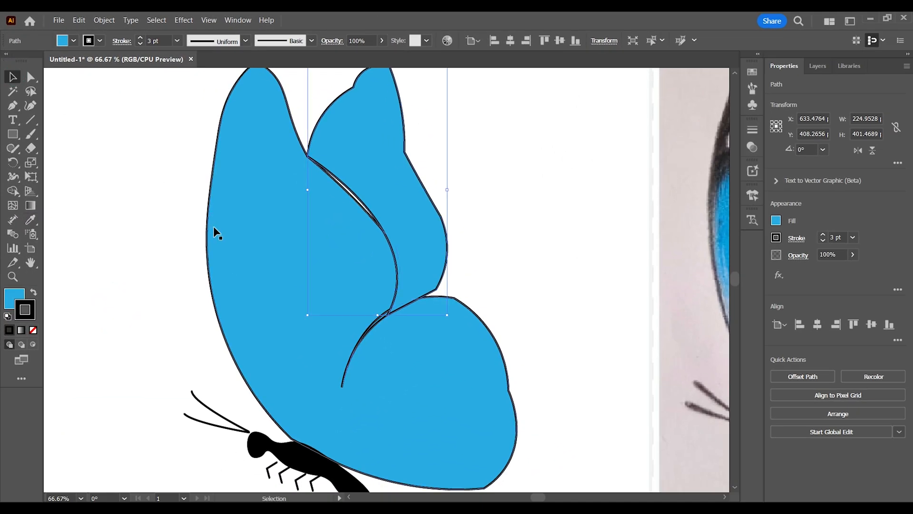
- Bend the back wing's inner edge with the Curvature tool to close the white gap along the front wing
click(214, 231)
key(z)
click(387, 217)
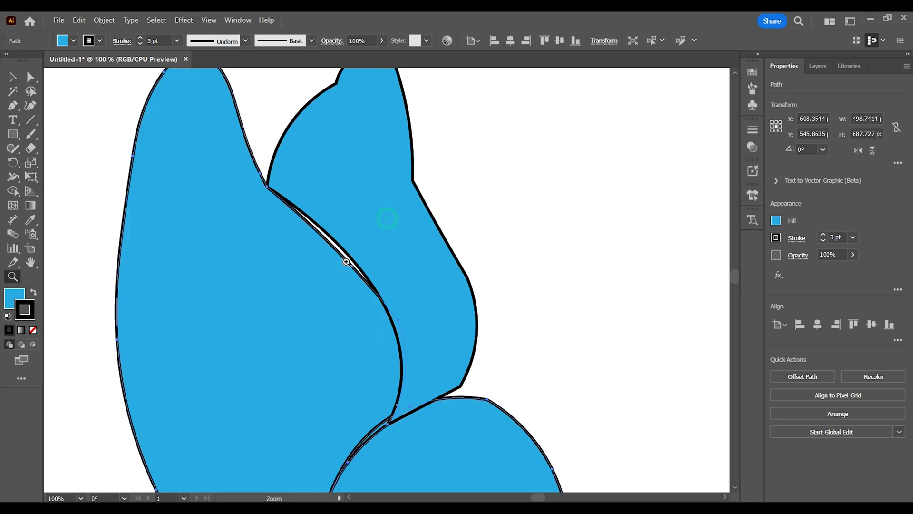
click(345, 264)
click(31, 77)
click(350, 203)
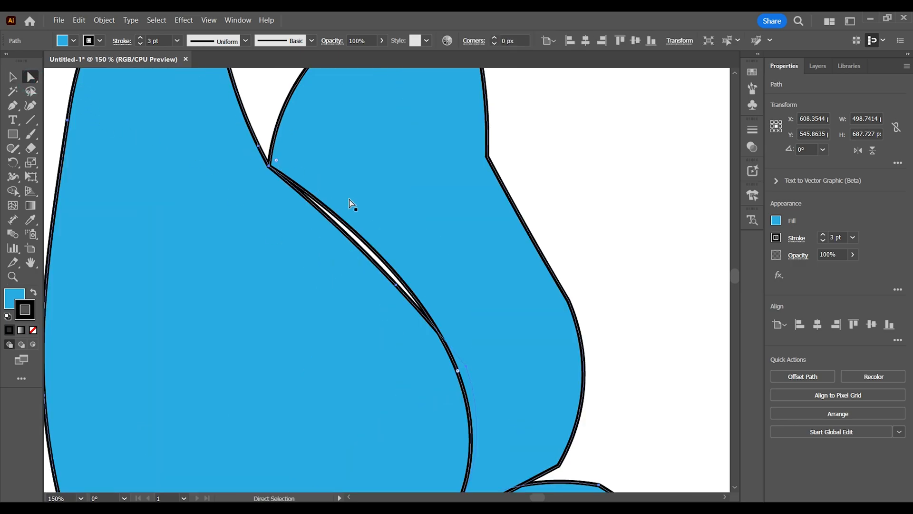
click(326, 213)
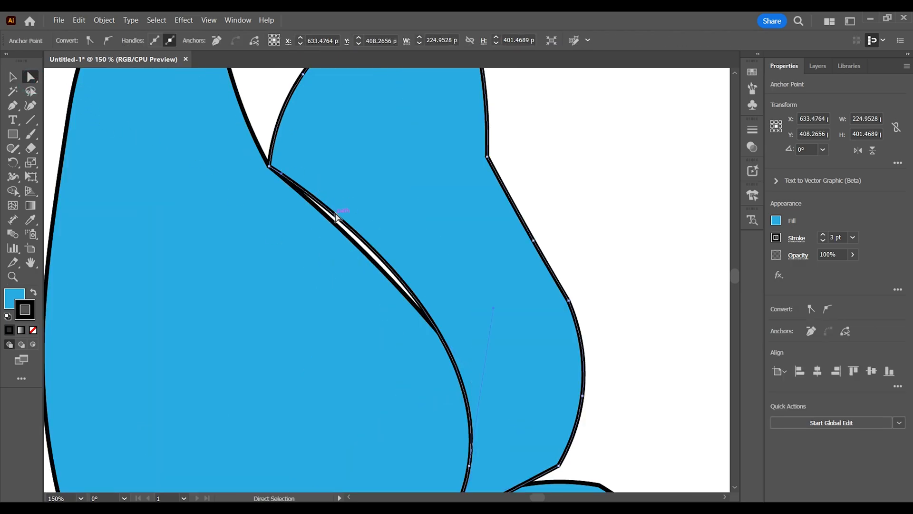
click(31, 105)
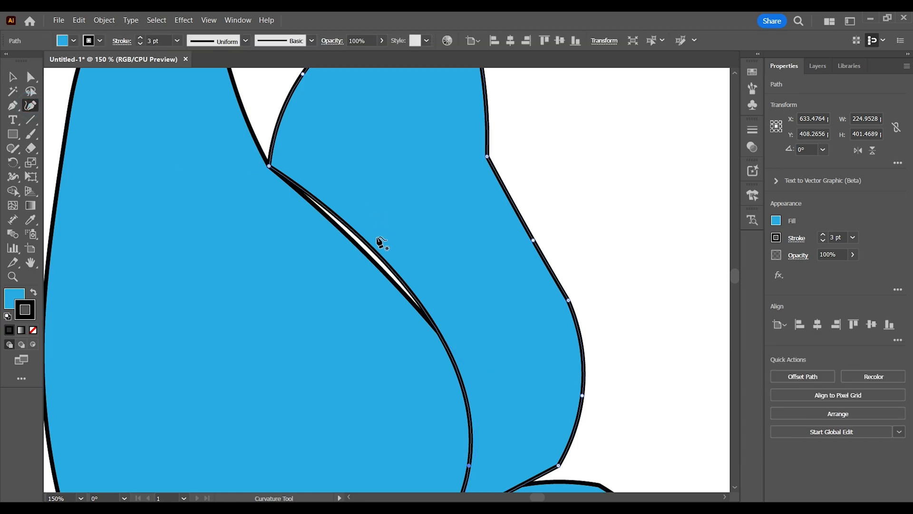
drag(374, 251, 368, 257)
click(13, 77)
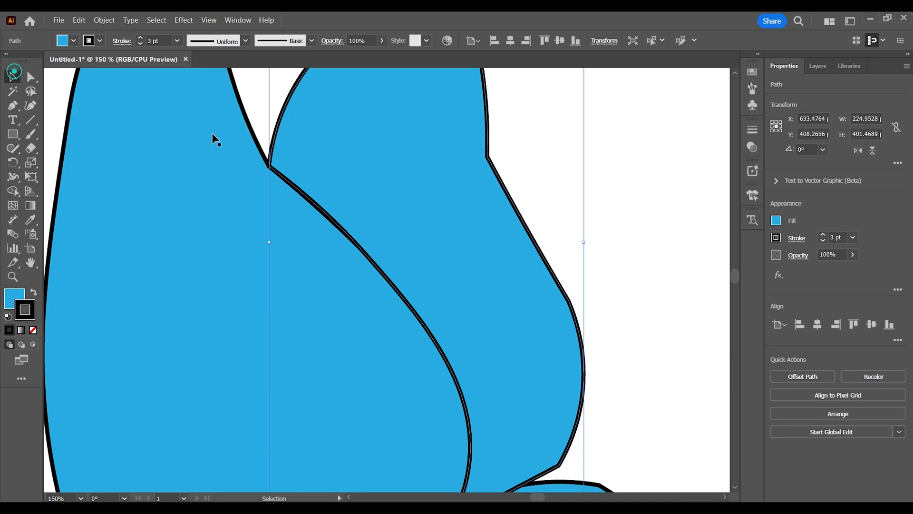
click(654, 191)
- Reshape the fold between the front and lower wings with the Curvature tool so its doubled edges align
key(ctrl+minus)
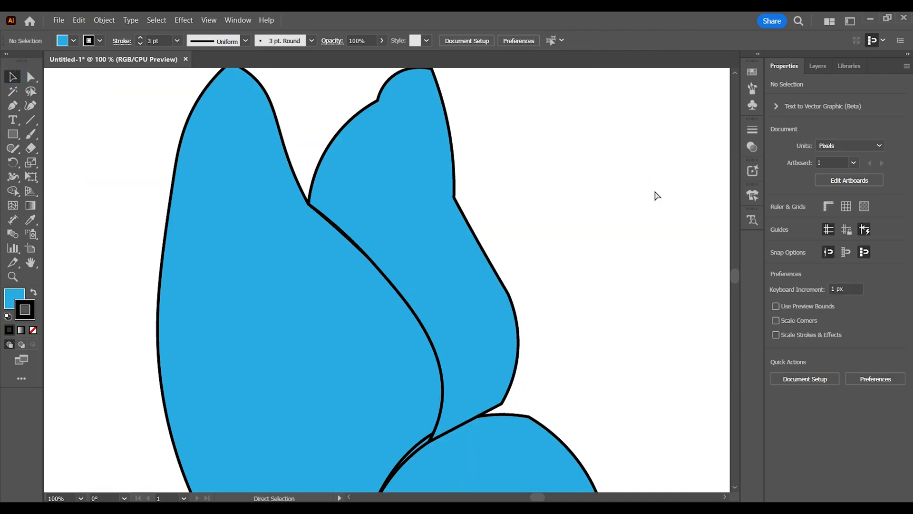
scroll(534, 298, down, 5)
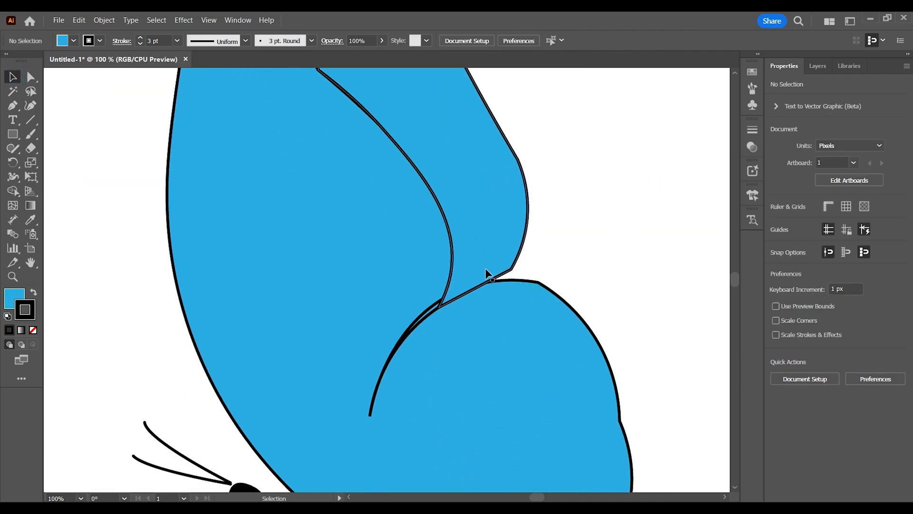
click(30, 107)
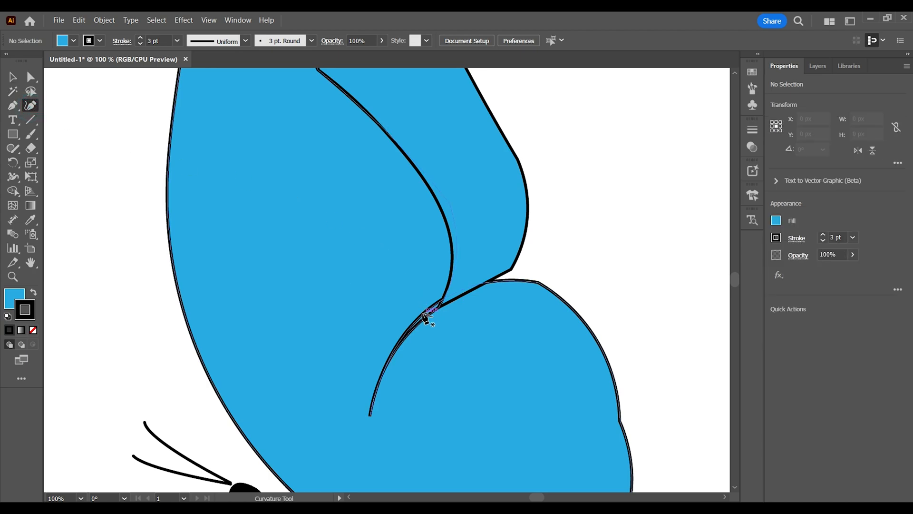
drag(425, 318, 430, 317)
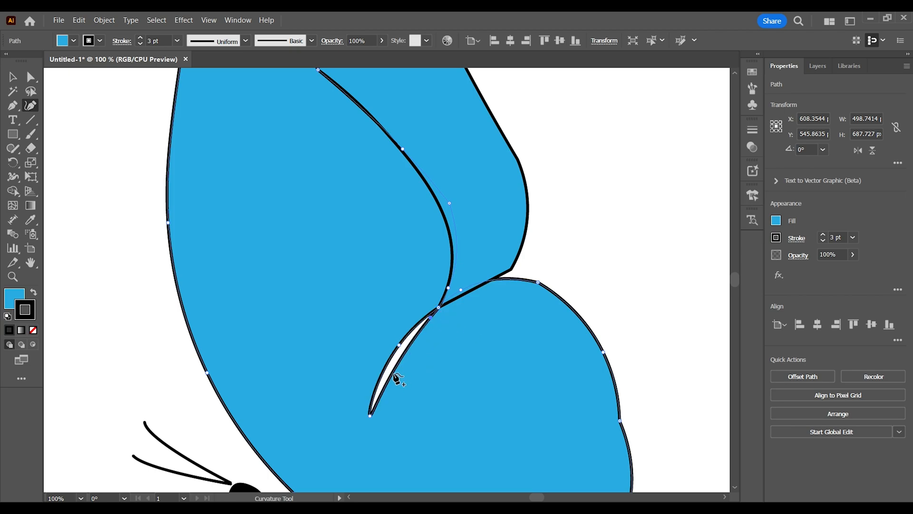
drag(398, 367, 433, 310)
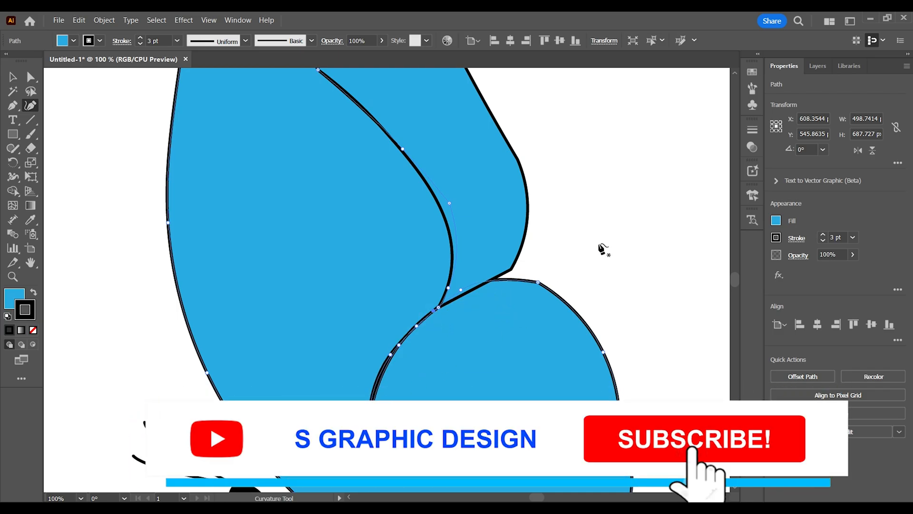
click(13, 77)
click(667, 172)
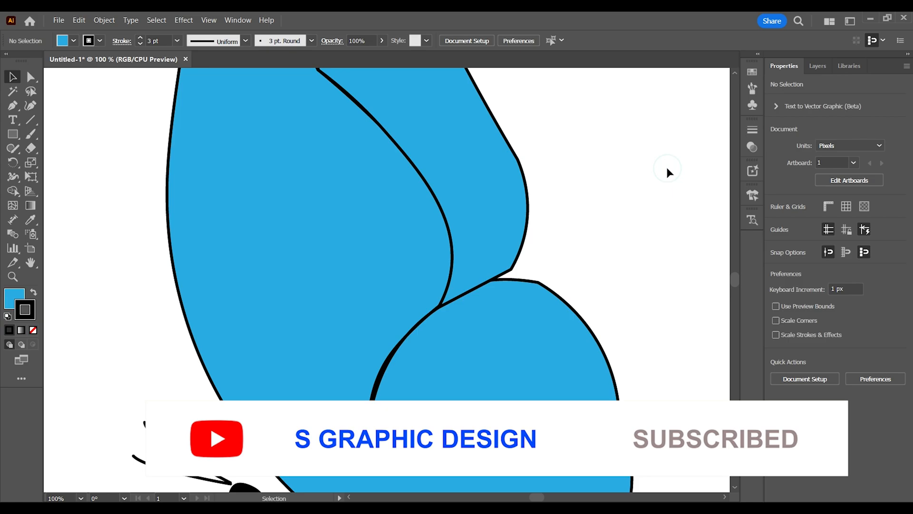
- Start a Pen-tool border line inside the front wing, from its outer edge, curving below the wing tip and down to the middle
key(ctrl+minus)
key(ctrl+minus)
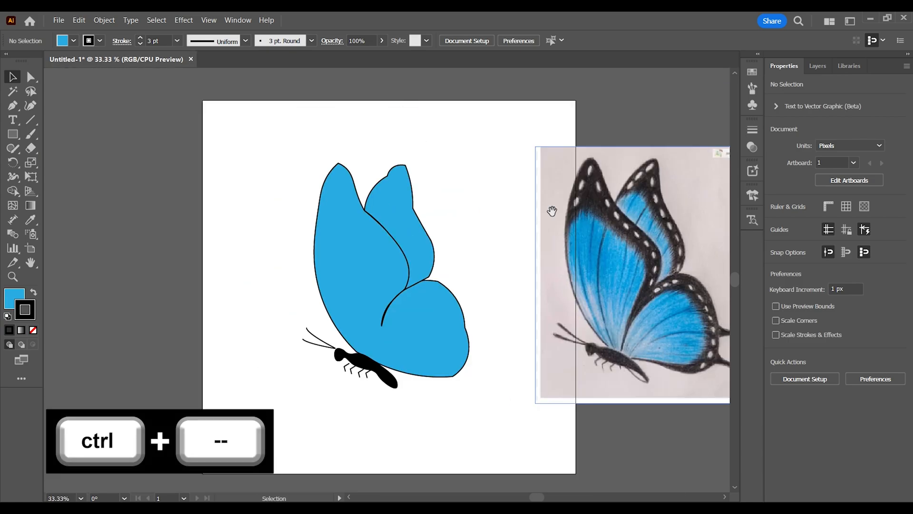
drag(420, 291, 344, 321)
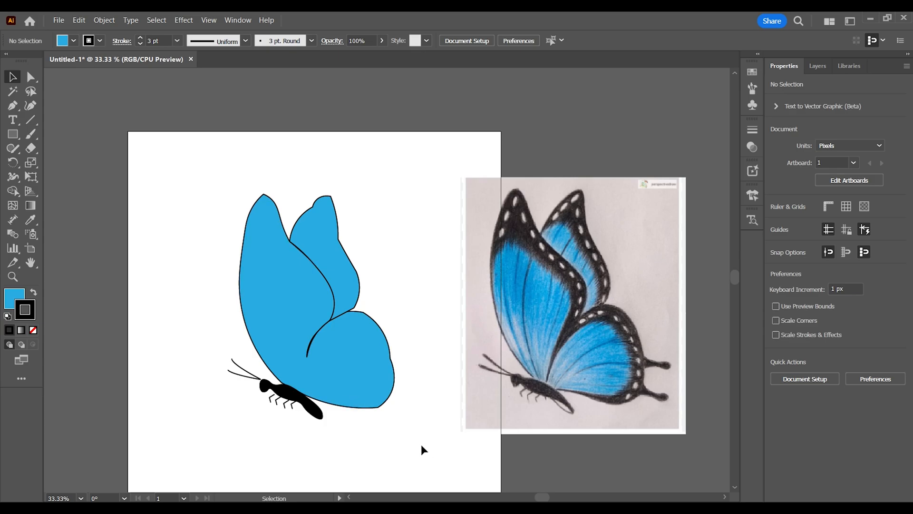
key(z)
click(348, 318)
drag(405, 311, 356, 330)
click(13, 78)
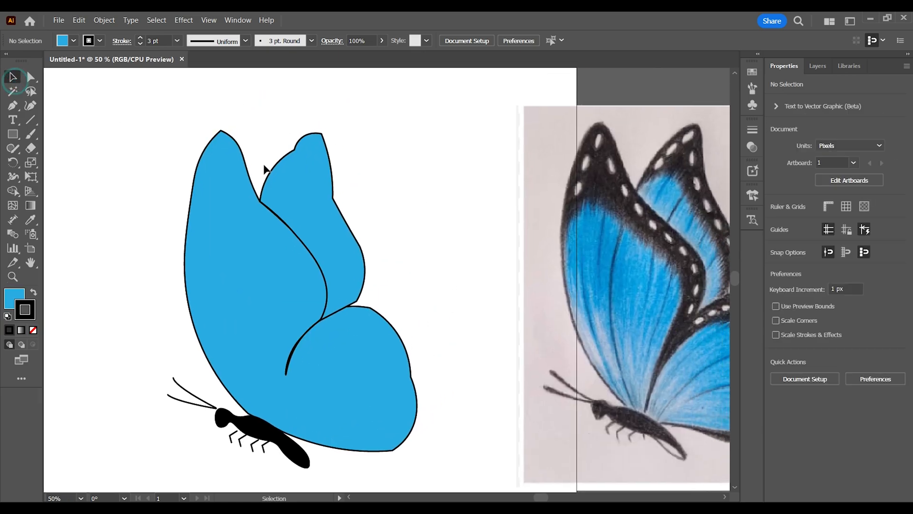
click(264, 167)
click(76, 203)
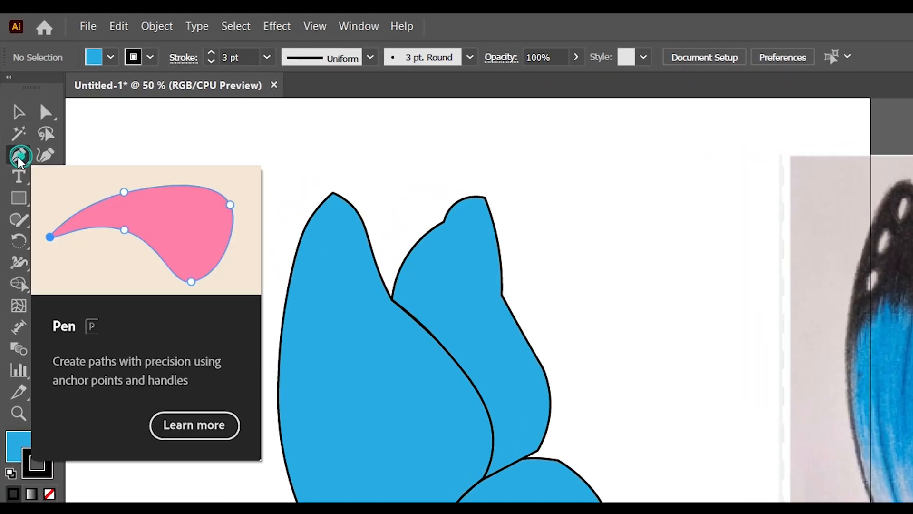
click(19, 157)
click(84, 155)
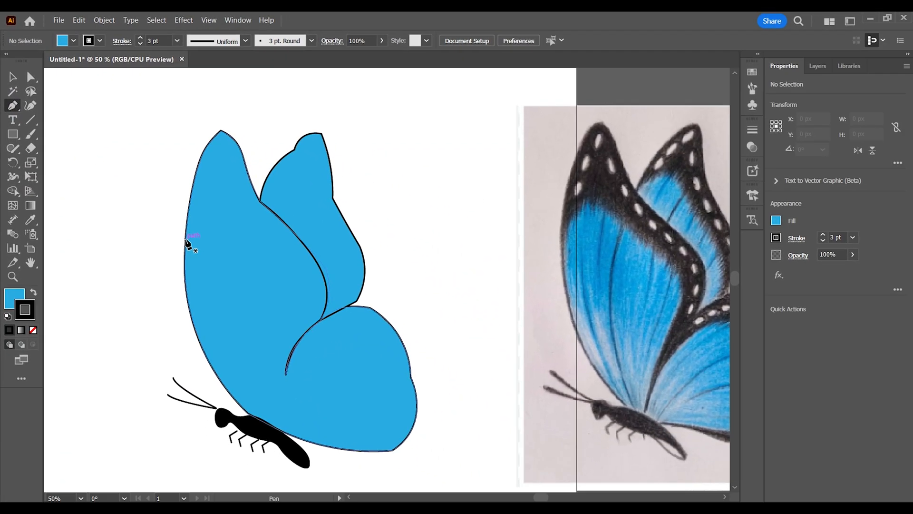
click(186, 240)
drag(199, 193, 248, 218)
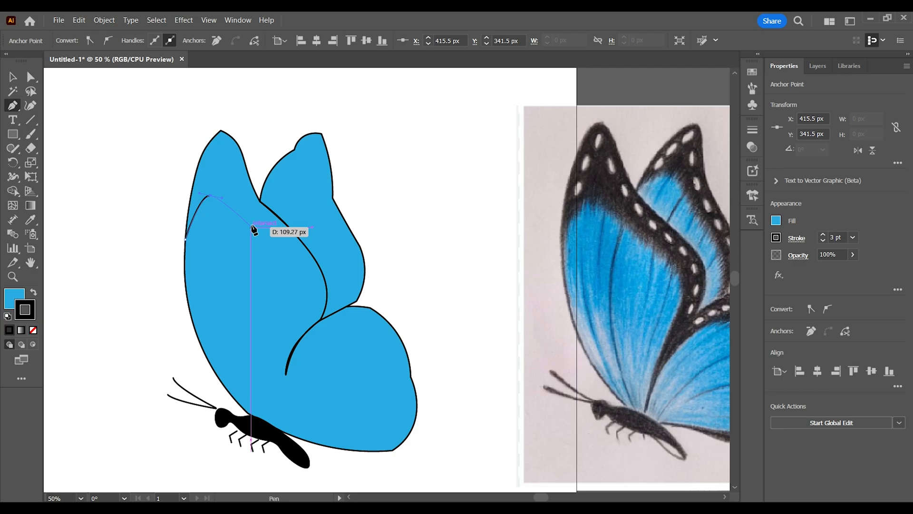
click(252, 226)
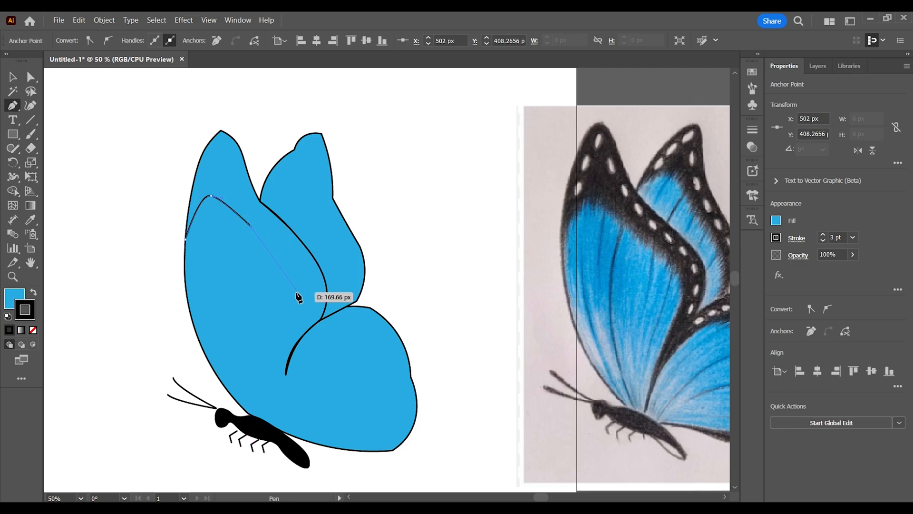
- Extend the front wing's inner border line around to the lower end of the fold and finish the path
drag(301, 291, 305, 307)
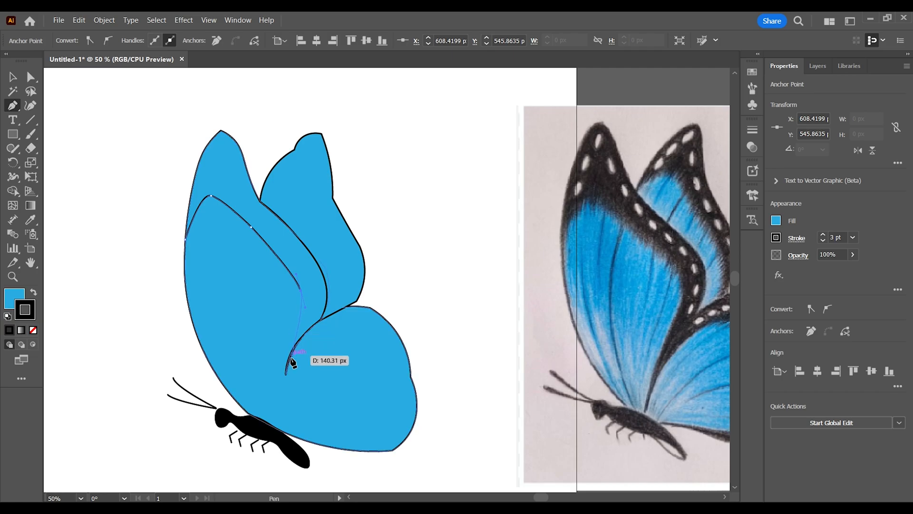
click(284, 374)
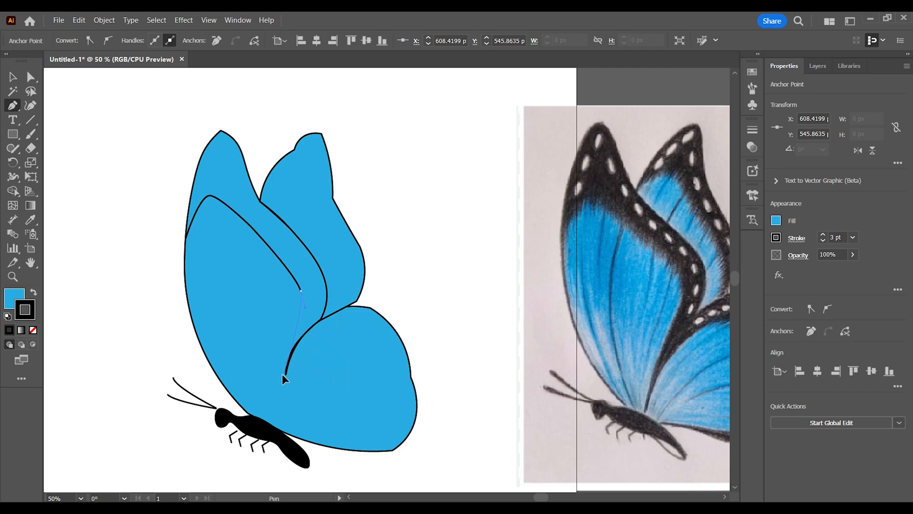
key(ctrl)
drag(287, 375, 288, 376)
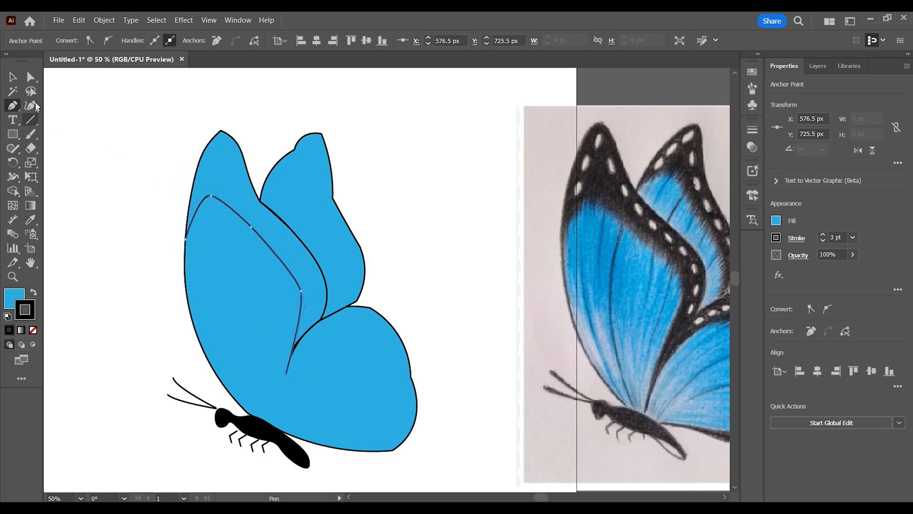
click(13, 77)
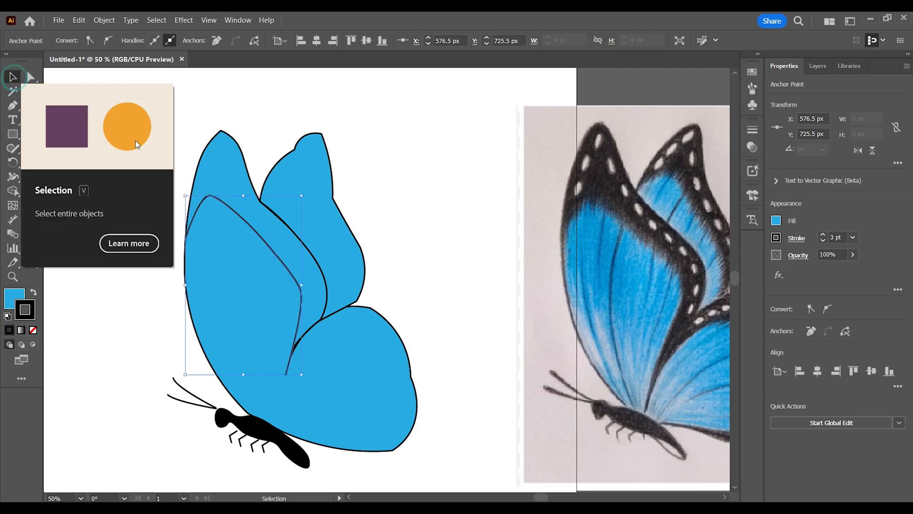
click(208, 112)
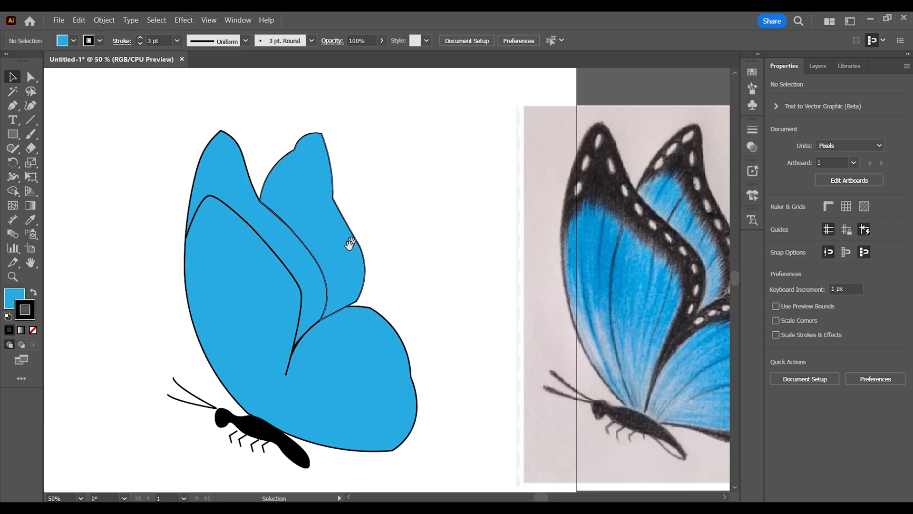
- Continue the inner border line with the Pen tool from the fold's lower end, curving up to the top of the lower wing
drag(348, 244, 292, 237)
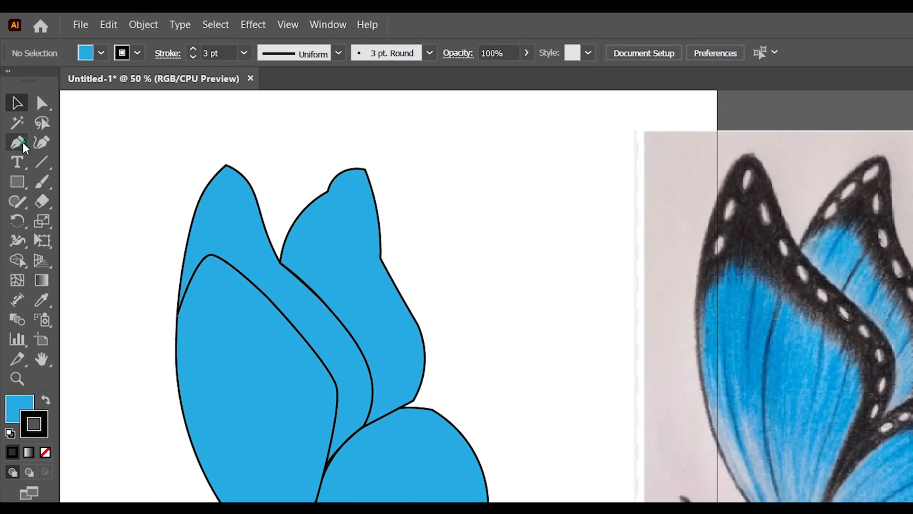
click(13, 106)
click(92, 160)
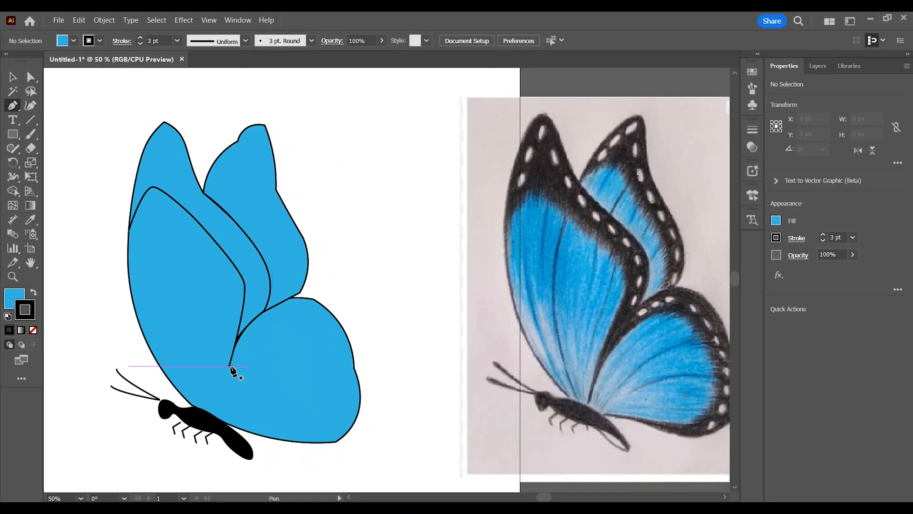
click(231, 366)
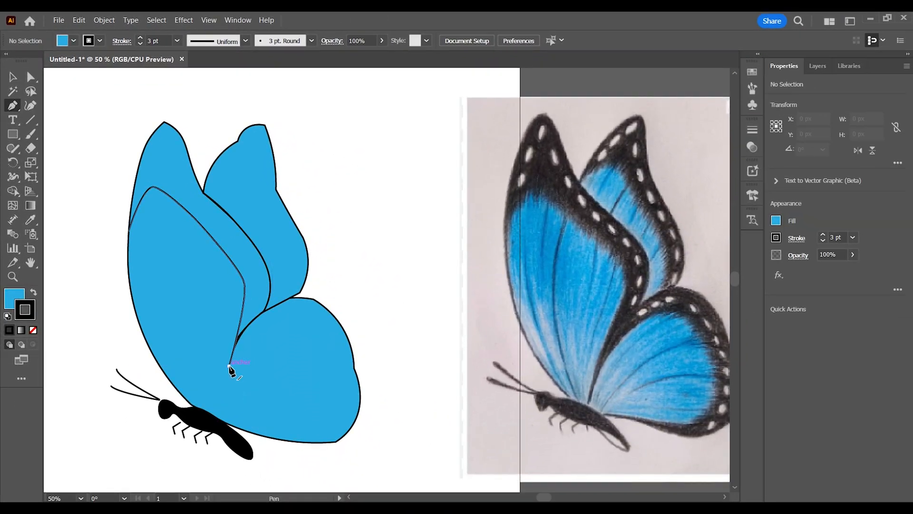
ctrl+click(279, 320)
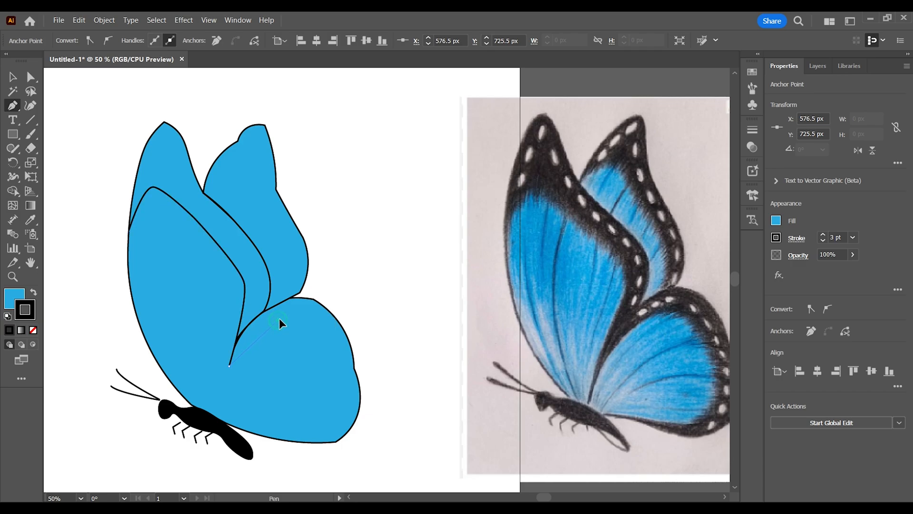
drag(293, 327, 292, 324)
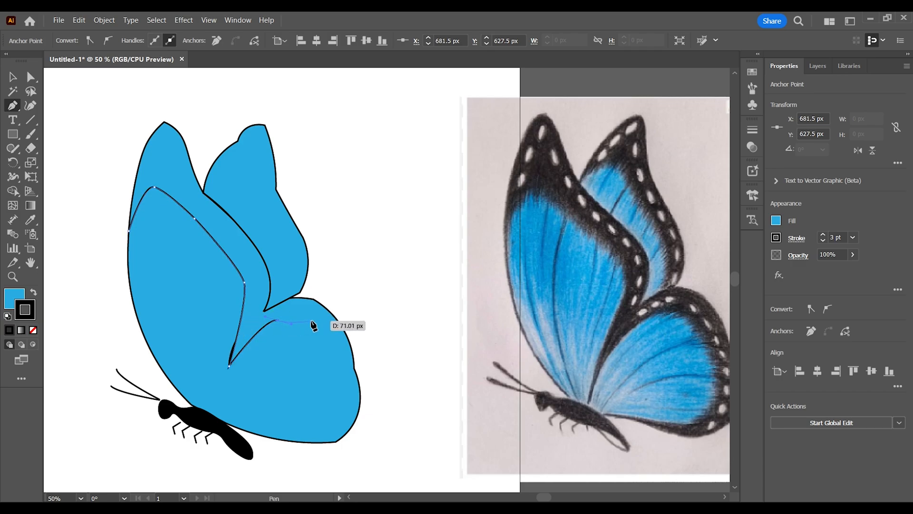
- Extend the lower wing's inner border line down along its outer edge and curve it back to the wing's bottom outline
ctrl+click(315, 335)
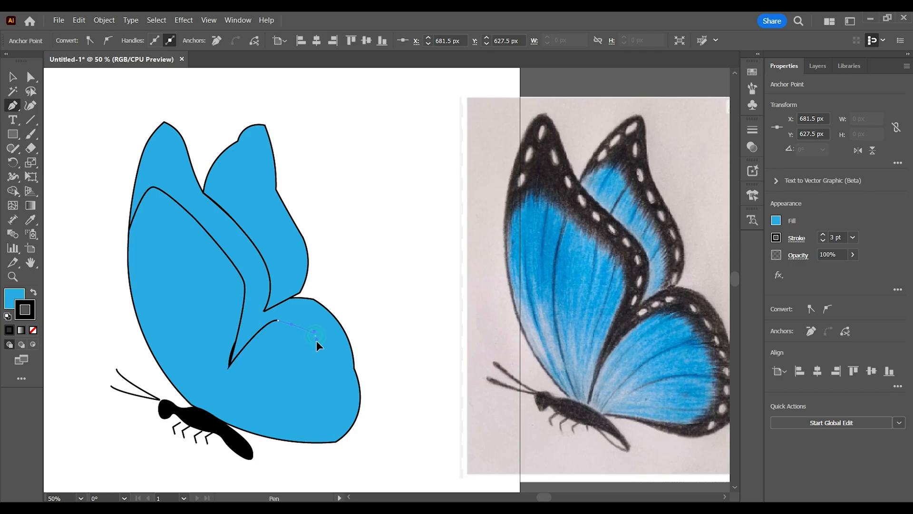
drag(323, 347, 324, 348)
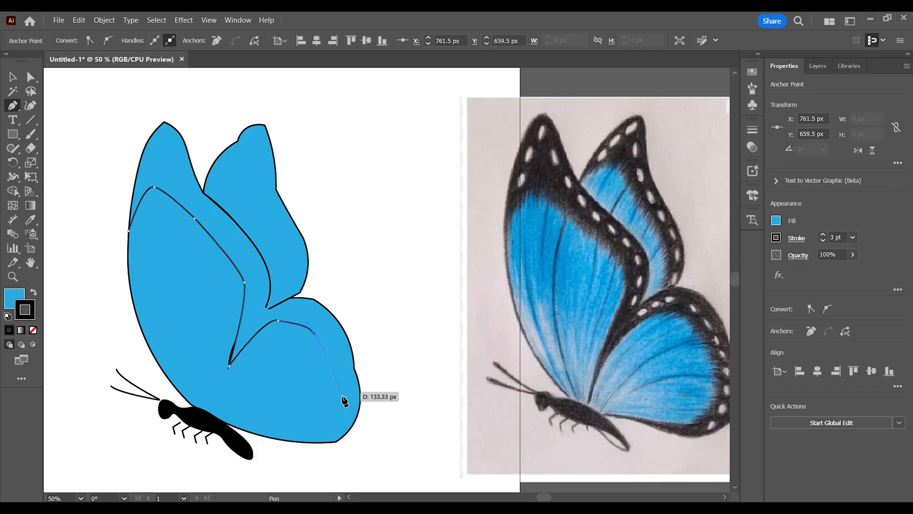
drag(342, 399, 337, 415)
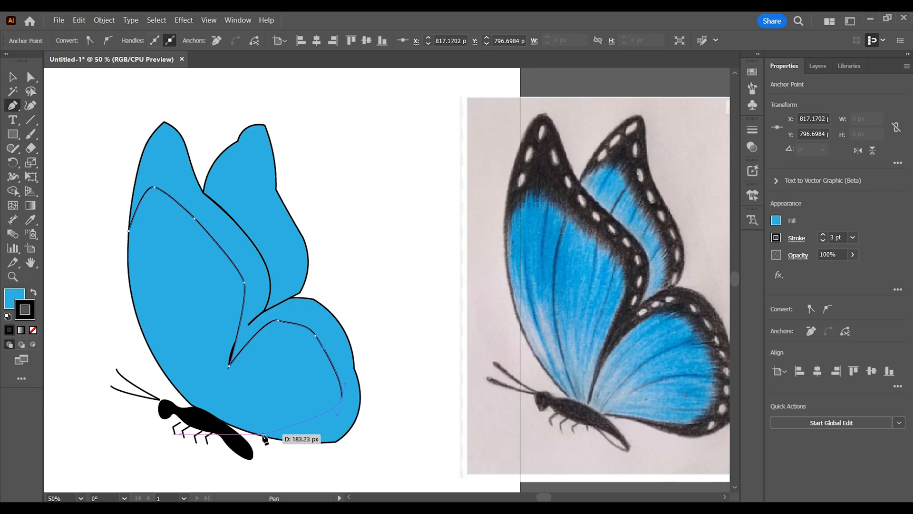
drag(263, 435, 304, 432)
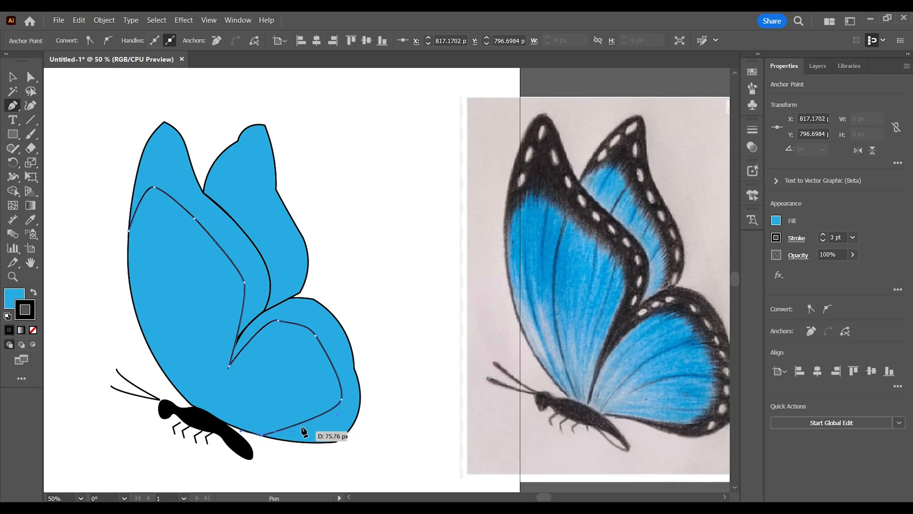
- Select the wing outlines with the inner border line and turn them into a Live Paint group with the Live Paint Bucket
drag(146, 128, 421, 370)
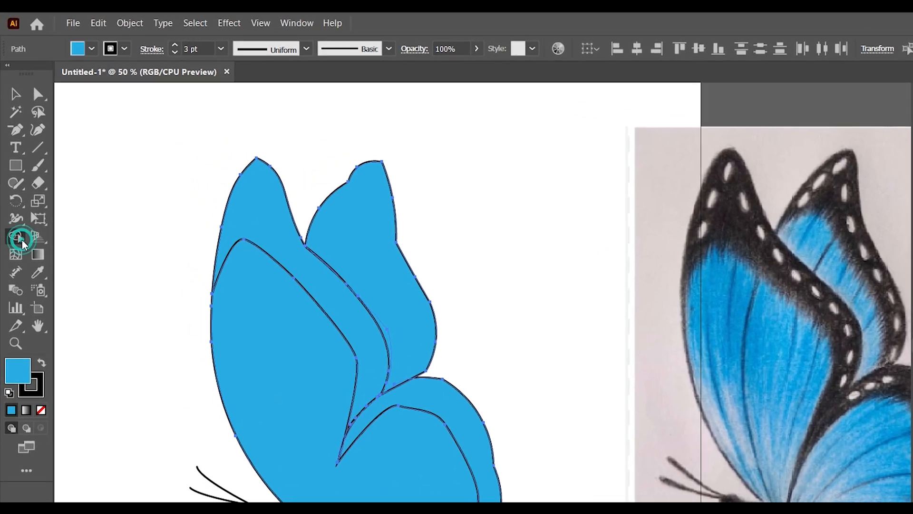
click(17, 190)
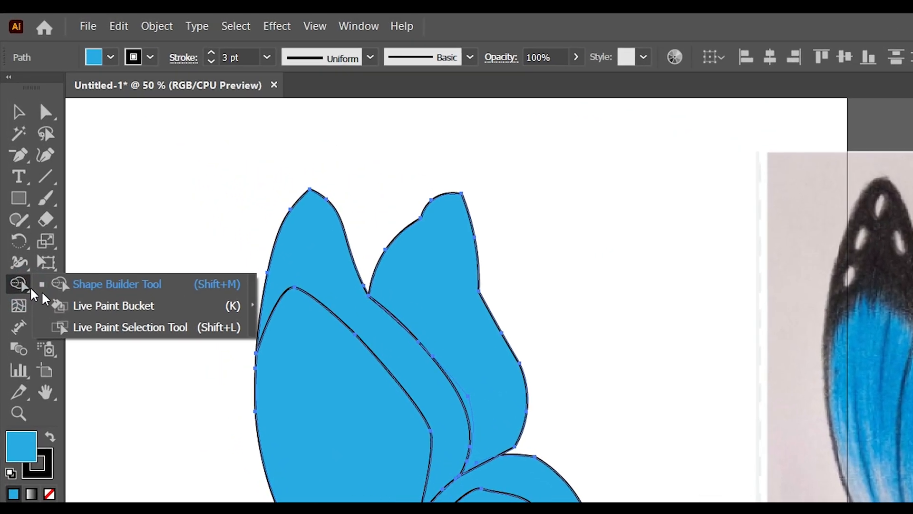
click(64, 205)
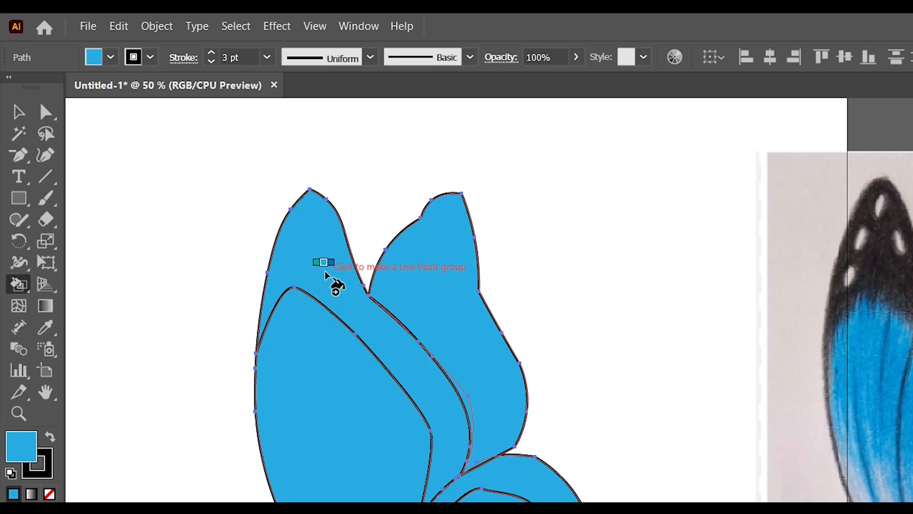
click(336, 285)
- Fill the border areas of the front and lower wings with black using the Live Paint Bucket, and deselect the artwork
click(110, 57)
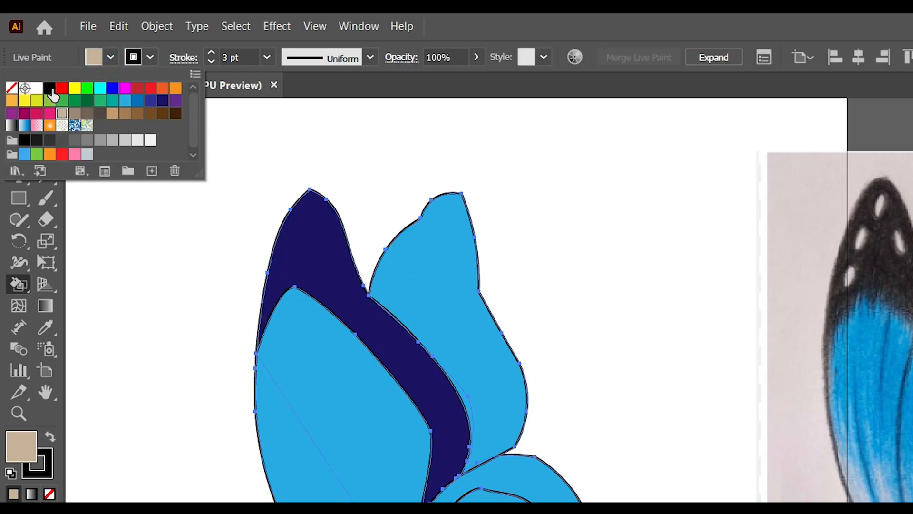
click(49, 88)
click(315, 263)
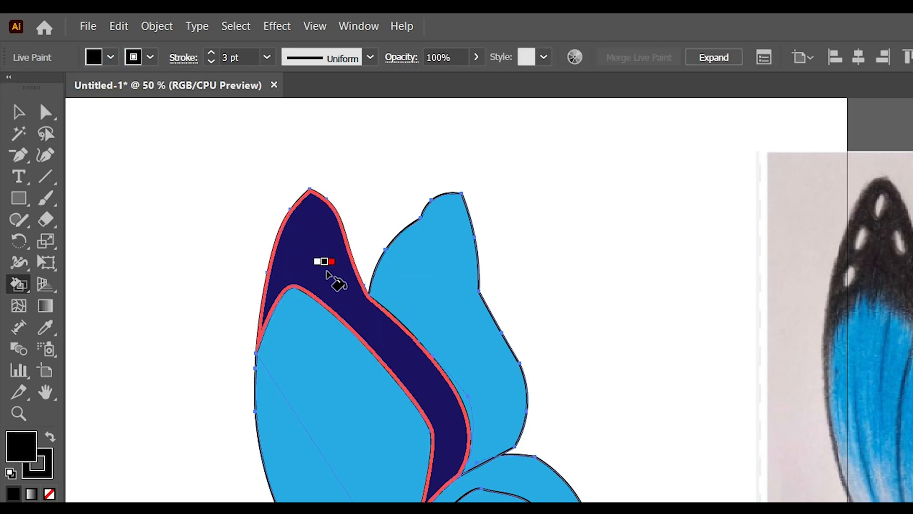
click(326, 275)
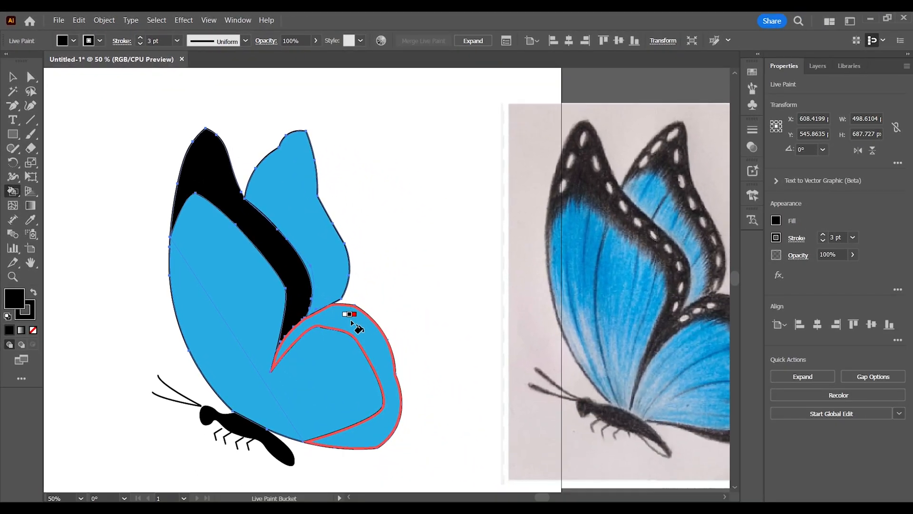
click(352, 323)
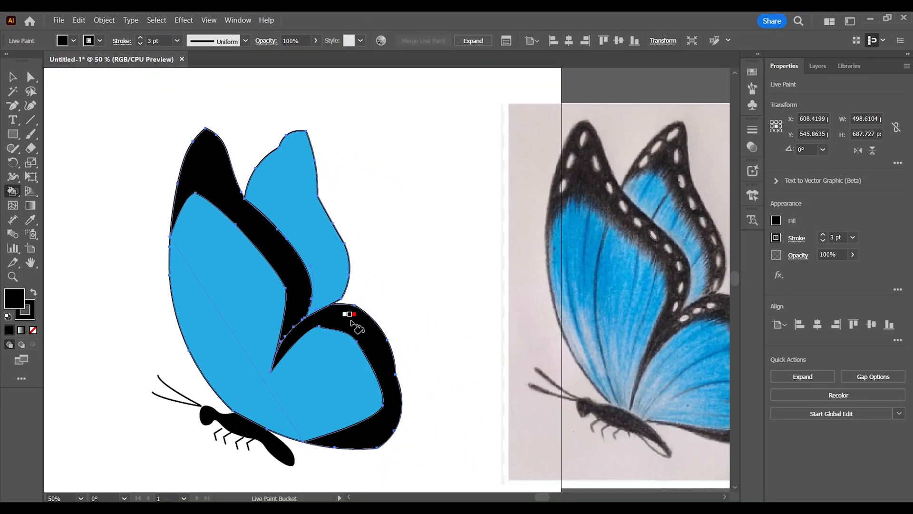
click(12, 76)
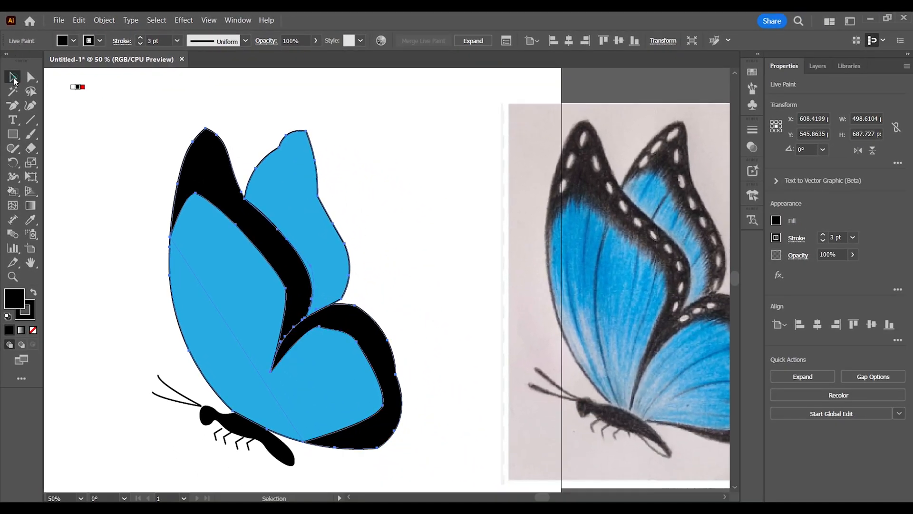
click(73, 130)
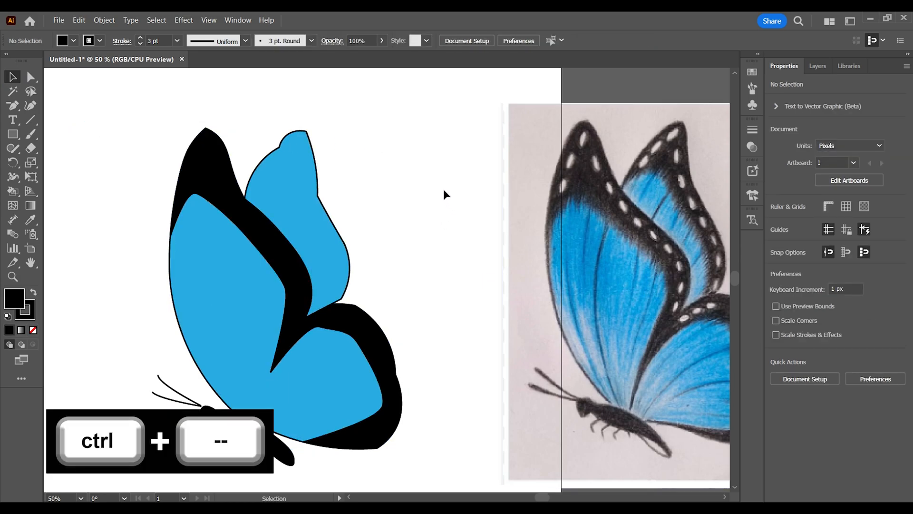
- Round off the notch on the back wing's upper inner edge by adjusting its live corner with the Direct Selection tool
key(ctrl+minus)
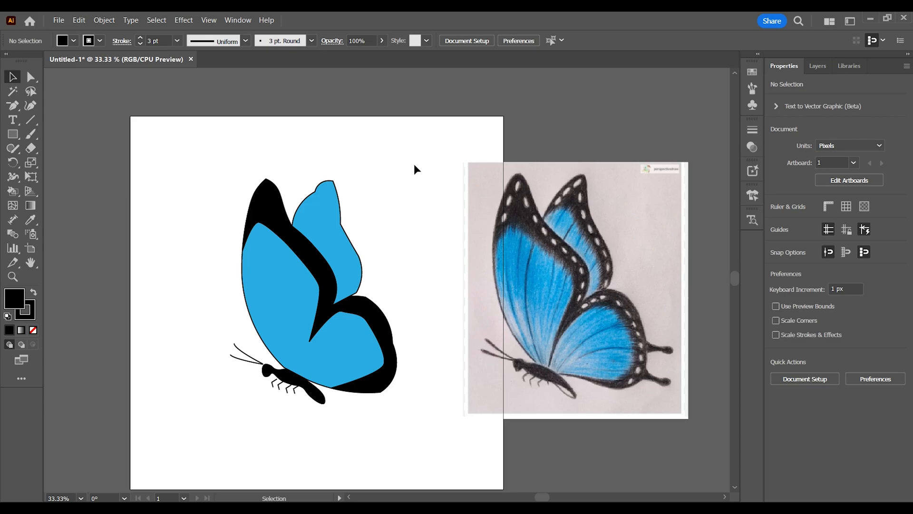
key(z)
key(ctrl+plus)
key(ctrl+plus)
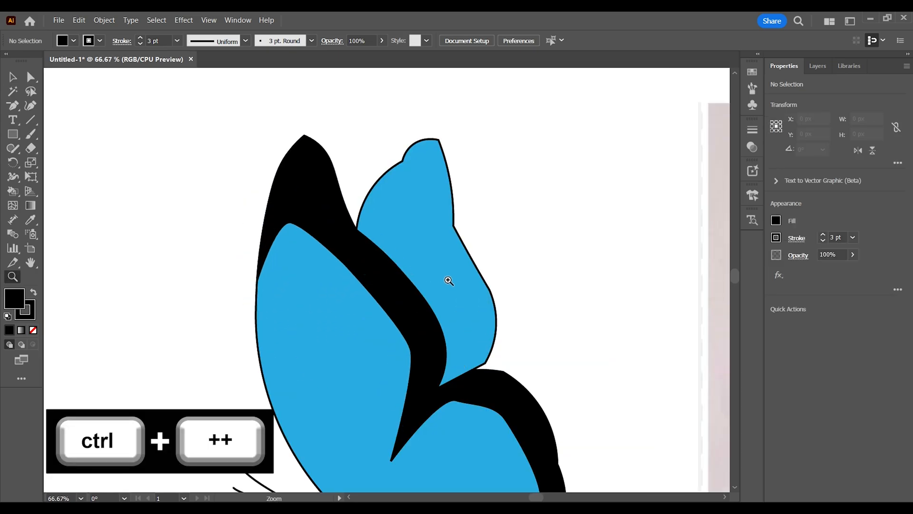
drag(322, 279, 361, 271)
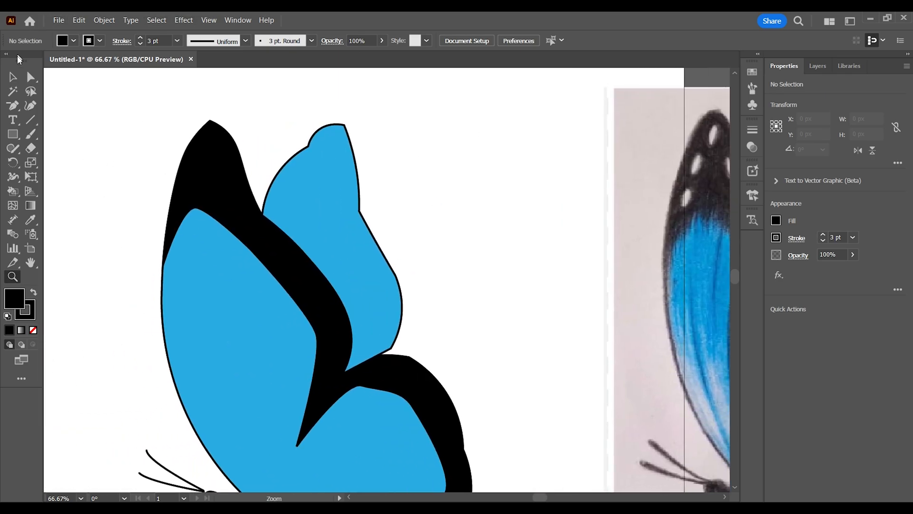
click(14, 76)
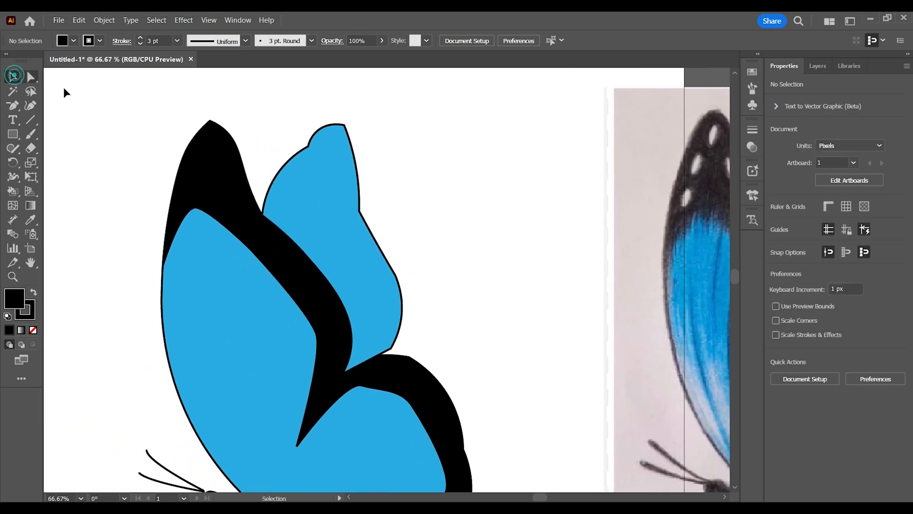
click(302, 150)
click(31, 77)
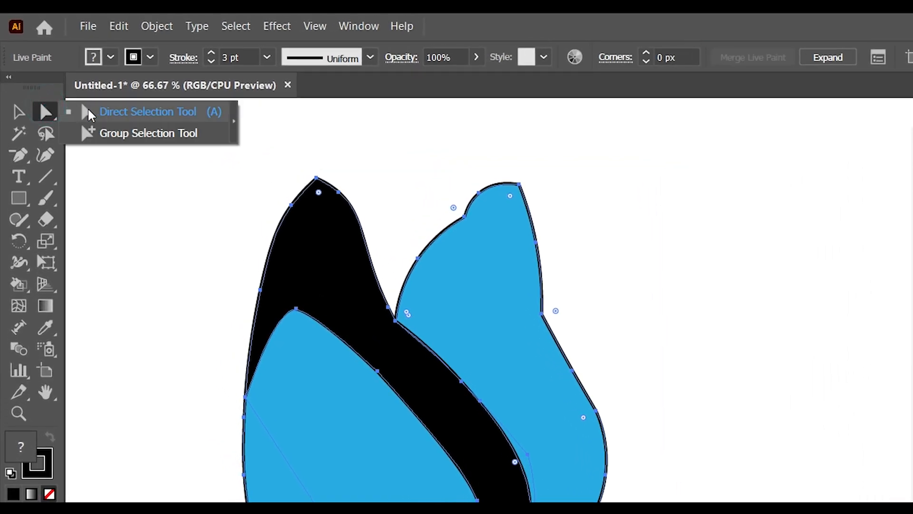
click(94, 104)
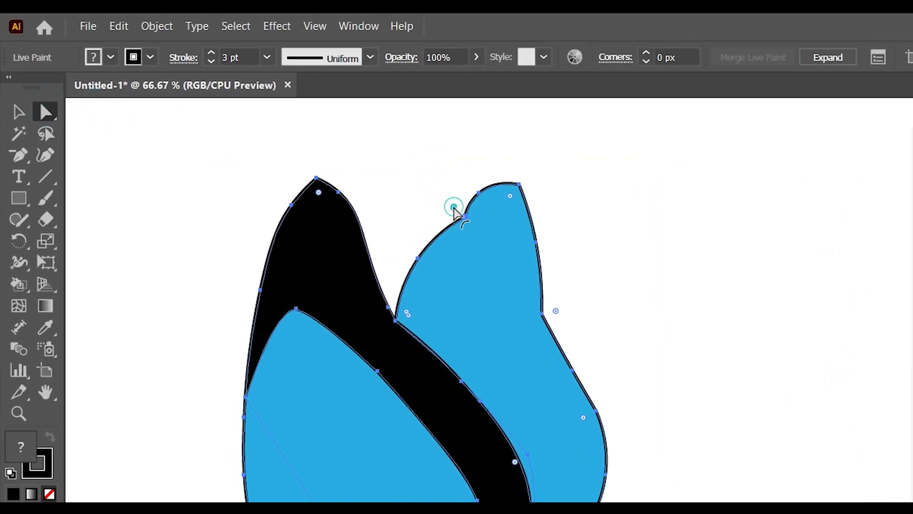
drag(454, 211, 354, 241)
key(ctrl+z)
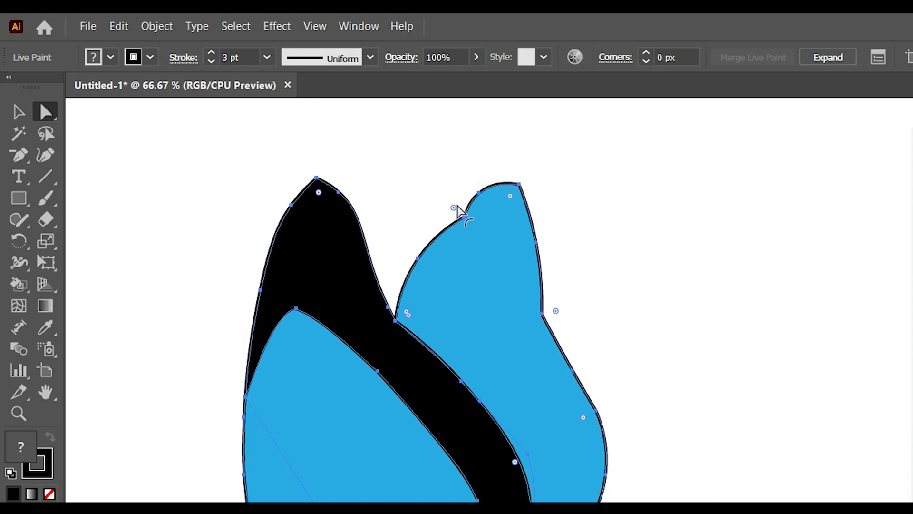
drag(454, 211, 3, 263)
click(713, 295)
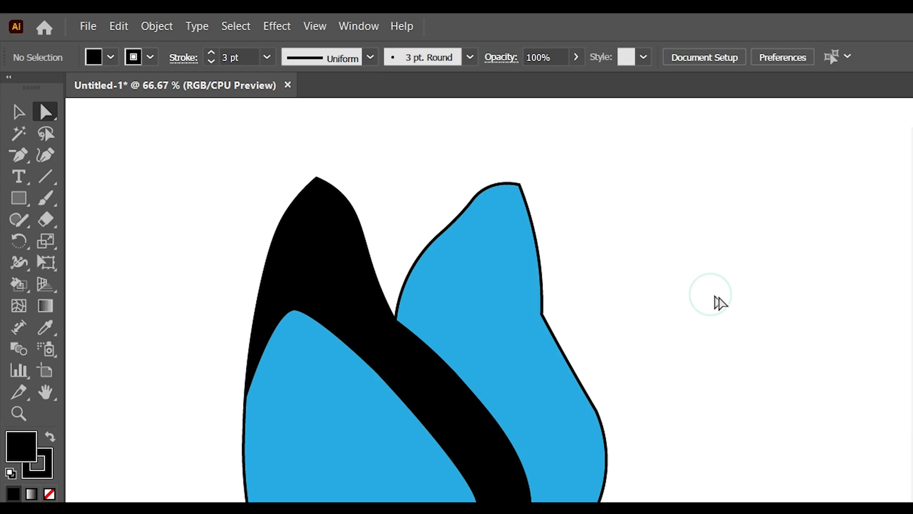
- Examine the back wing's outline and compare the whole butterfly with the reference image
click(606, 480)
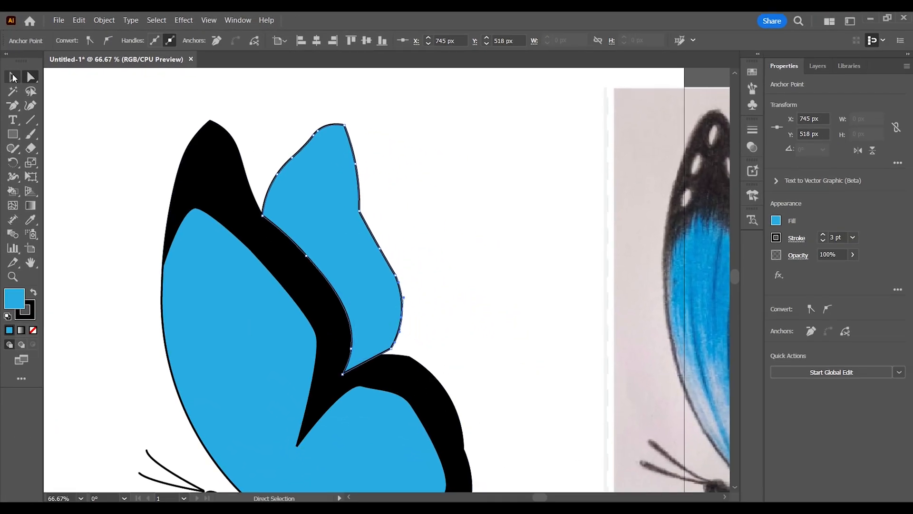
click(13, 77)
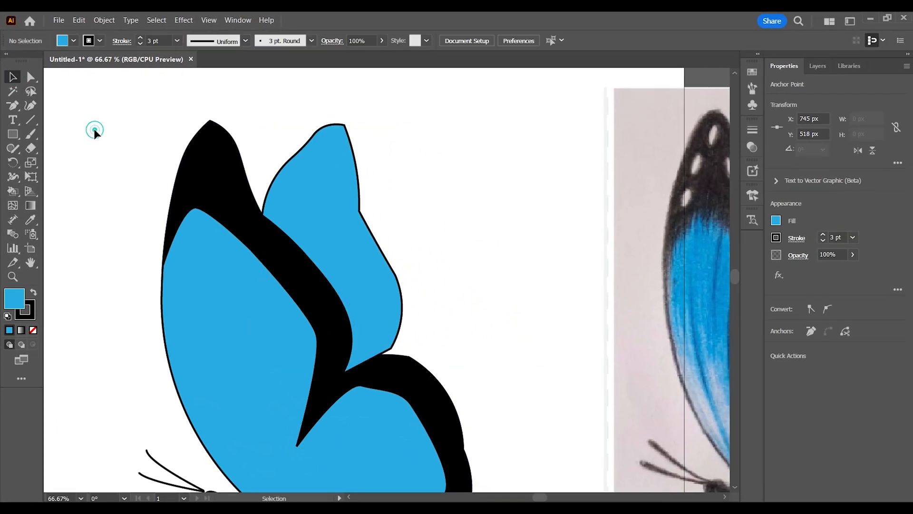
click(508, 212)
key(ctrl+minus)
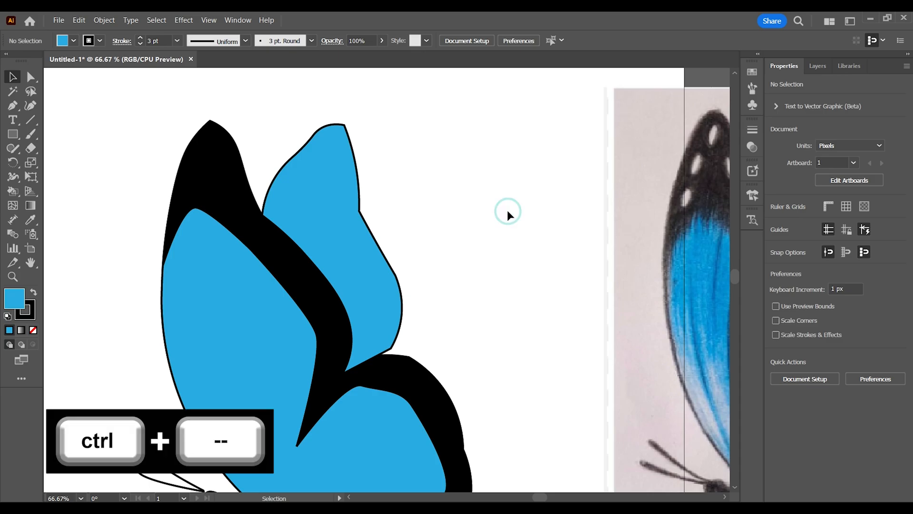
key(ctrl+minus)
key(ctrl+minus)
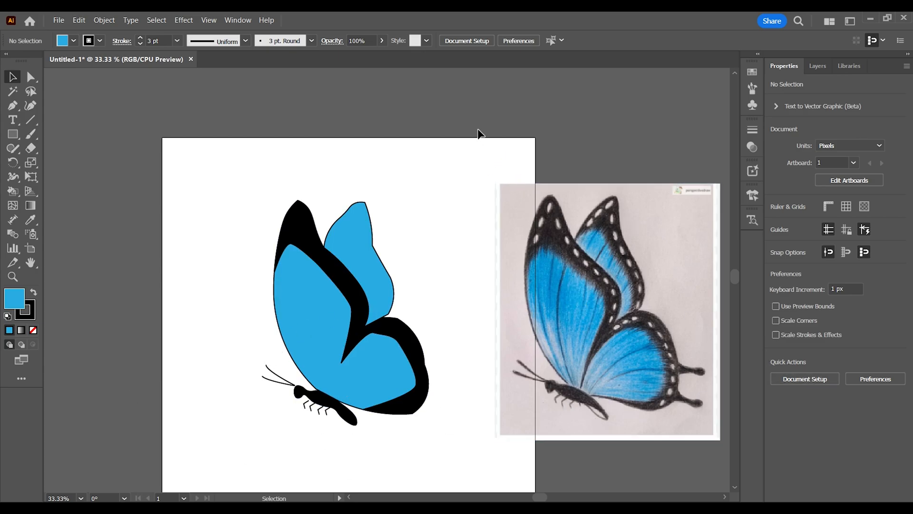
drag(479, 311, 432, 265)
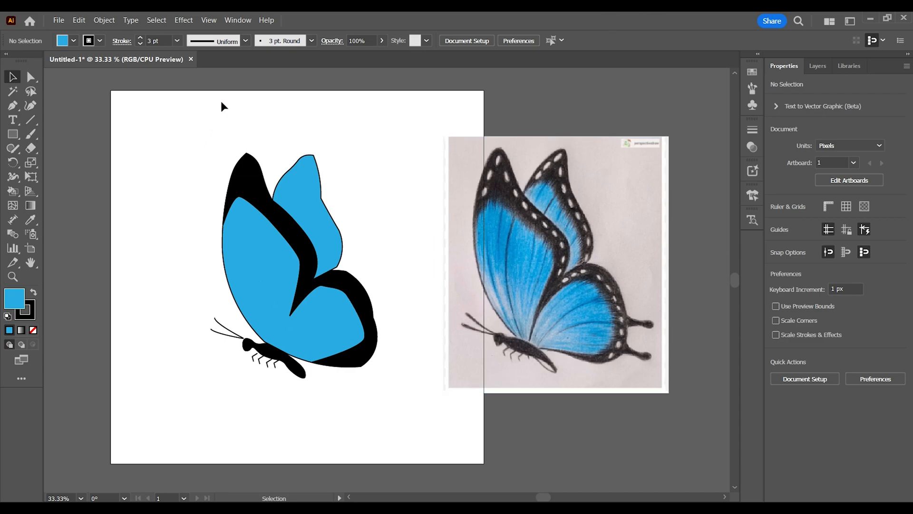
key(z)
click(302, 208)
click(401, 340)
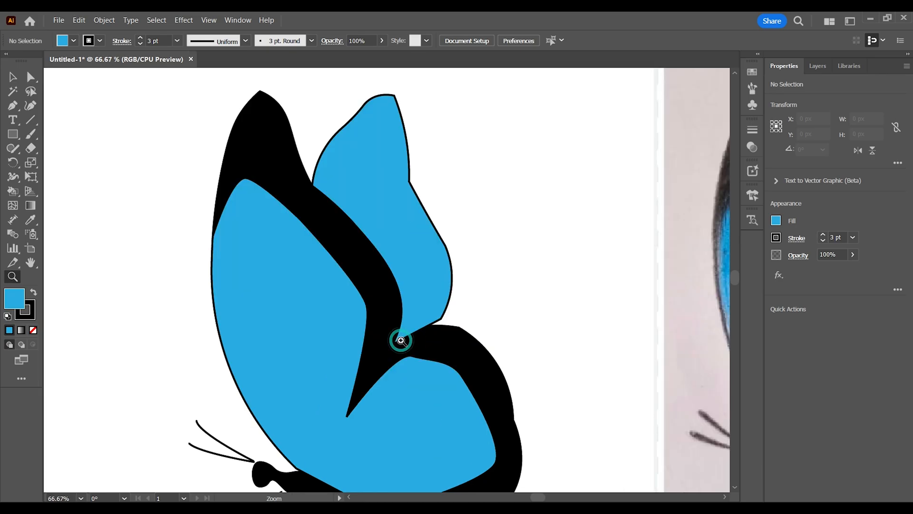
click(13, 77)
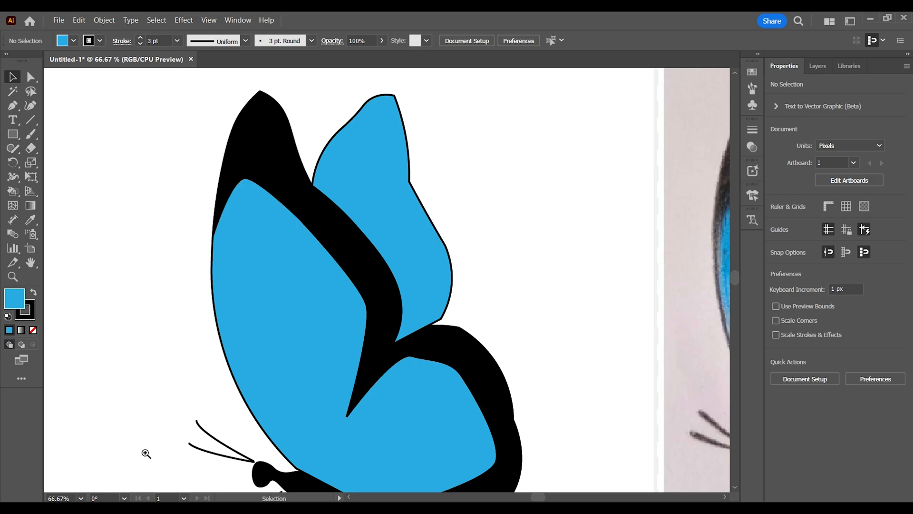
- Move the antennae slightly down and inward so their joined base meets the top of the butterfly's head
key(z)
click(246, 464)
click(444, 295)
click(444, 295)
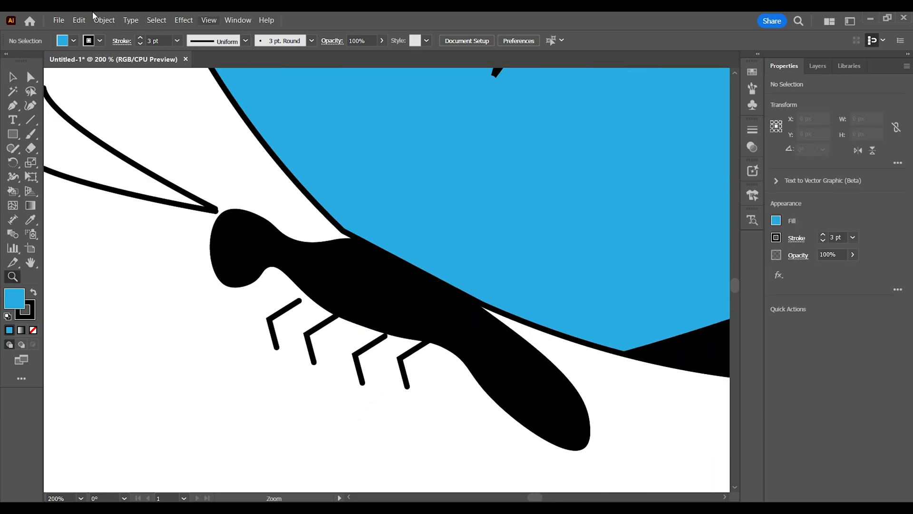
click(12, 75)
click(193, 209)
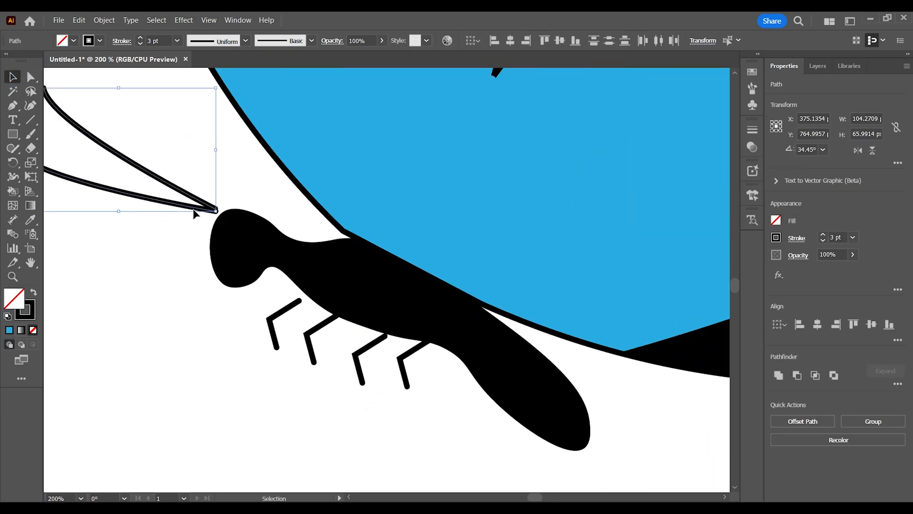
drag(210, 209, 214, 219)
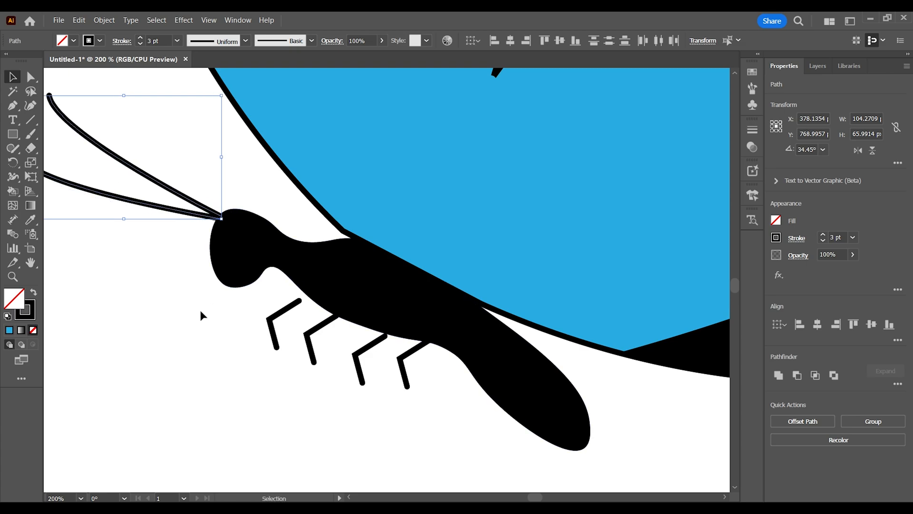
click(199, 312)
drag(217, 162, 209, 220)
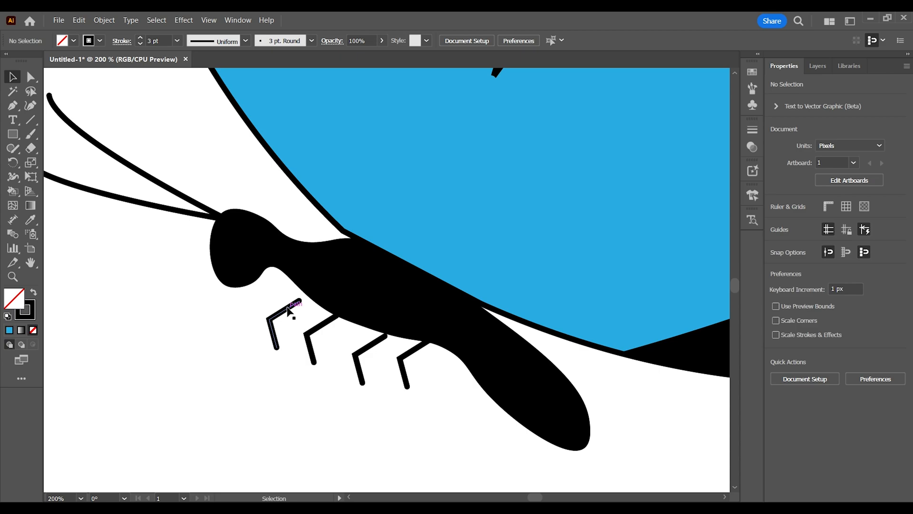
- Move the first and third legs up against the body, and group the antennae together with the four legs
drag(288, 311, 300, 300)
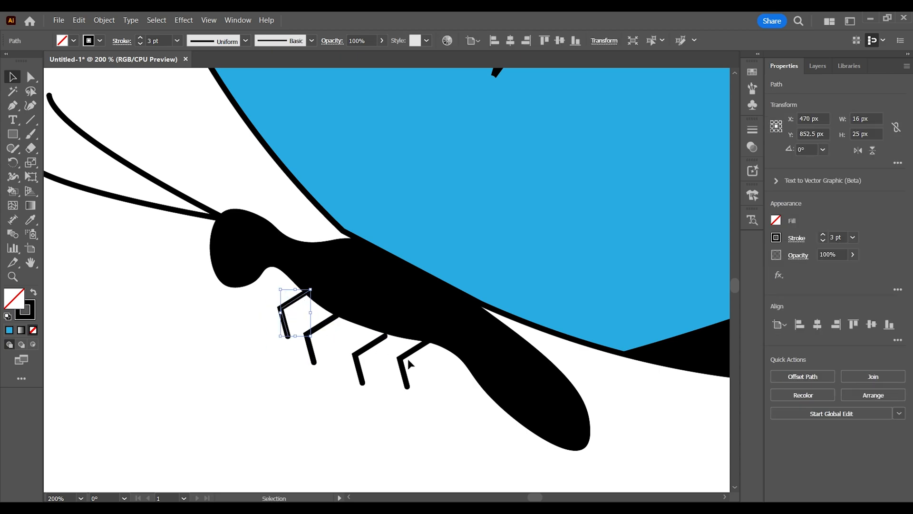
drag(378, 344, 385, 337)
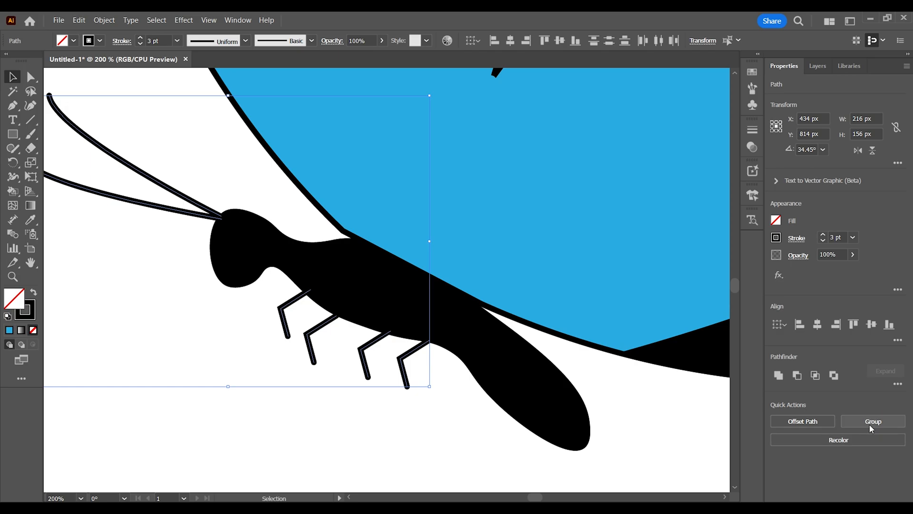
click(871, 422)
click(369, 444)
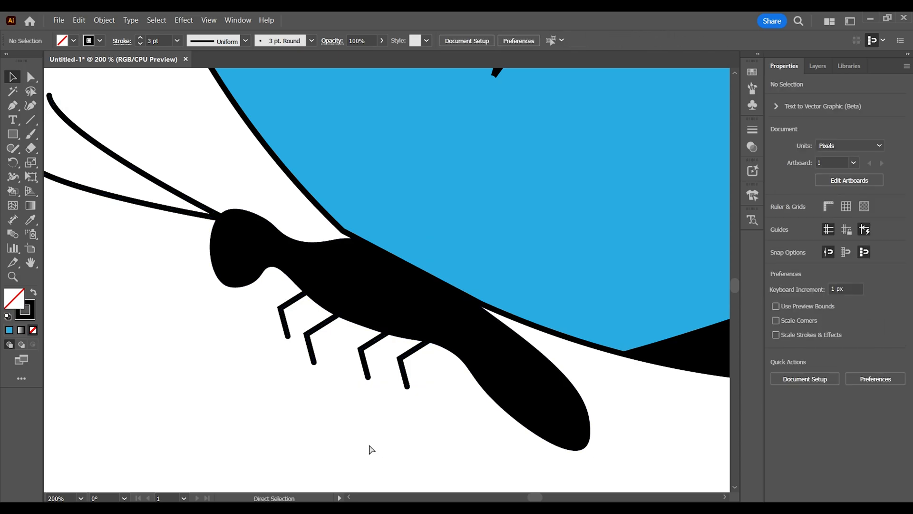
- Draw an upright ellipse about 138 × 318 px in the empty space beside the front wing
key(ctrl+minus)
key(ctrl+minus)
key(ctrl+minus)
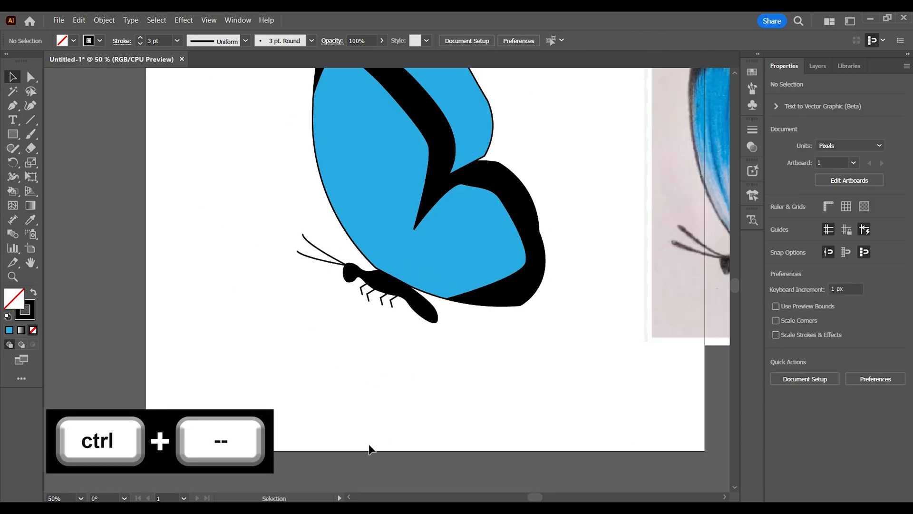
drag(462, 262, 423, 353)
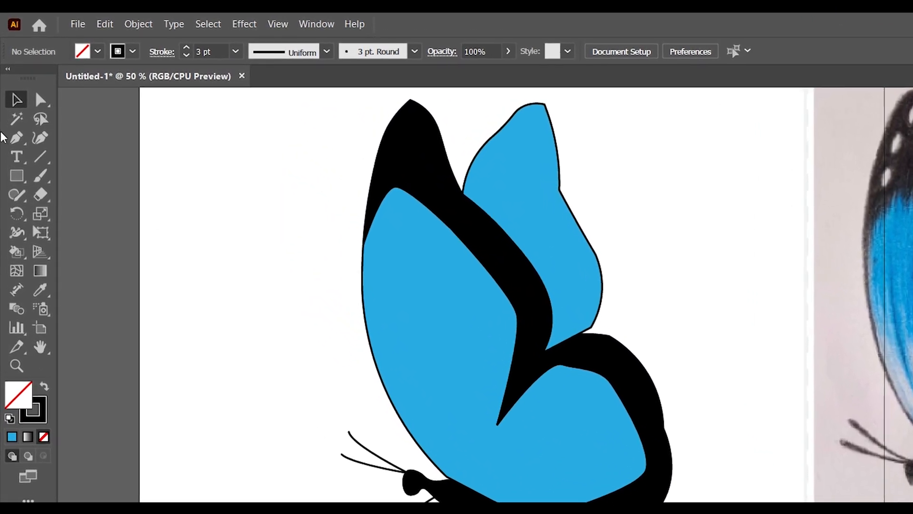
drag(21, 193, 129, 232)
drag(209, 266, 304, 486)
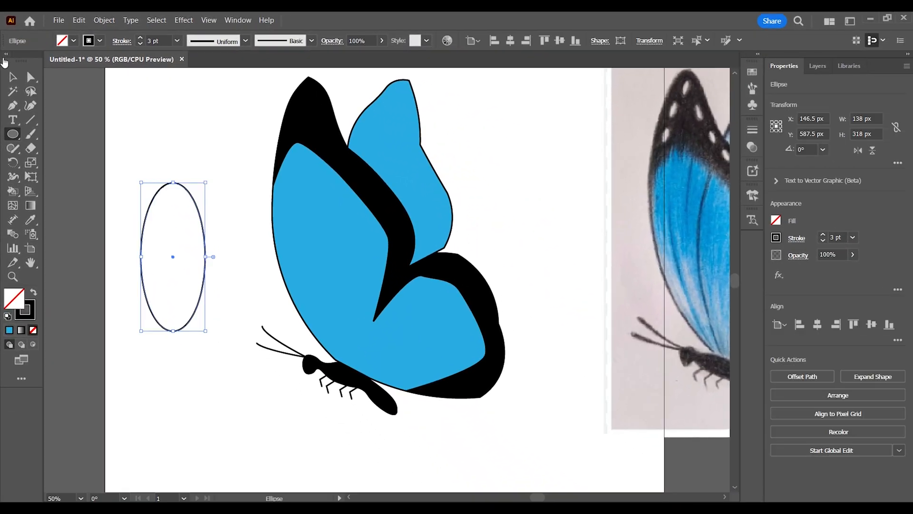
- Tilt the ellipse by about 20°, place it inside the front wing's blue area and scale it down to about 153 × 272 px
click(16, 75)
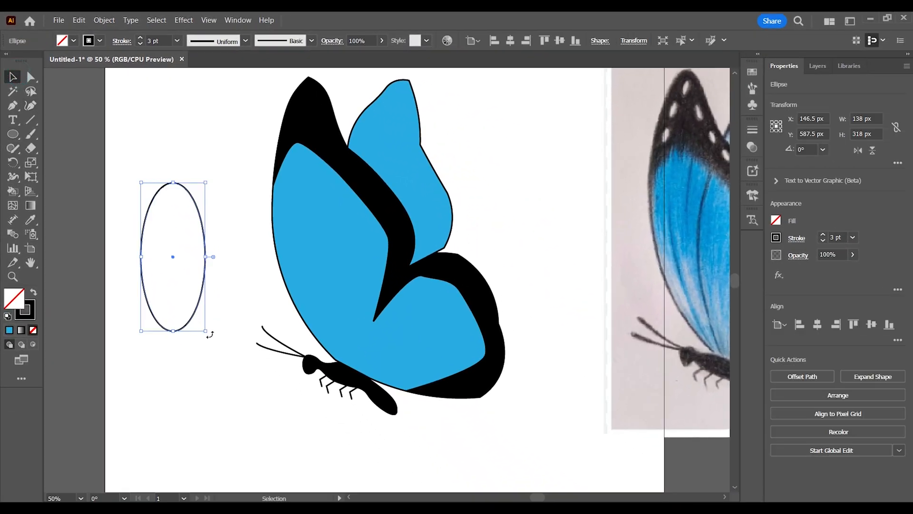
drag(210, 335, 249, 297)
drag(178, 257, 331, 241)
drag(399, 285, 380, 300)
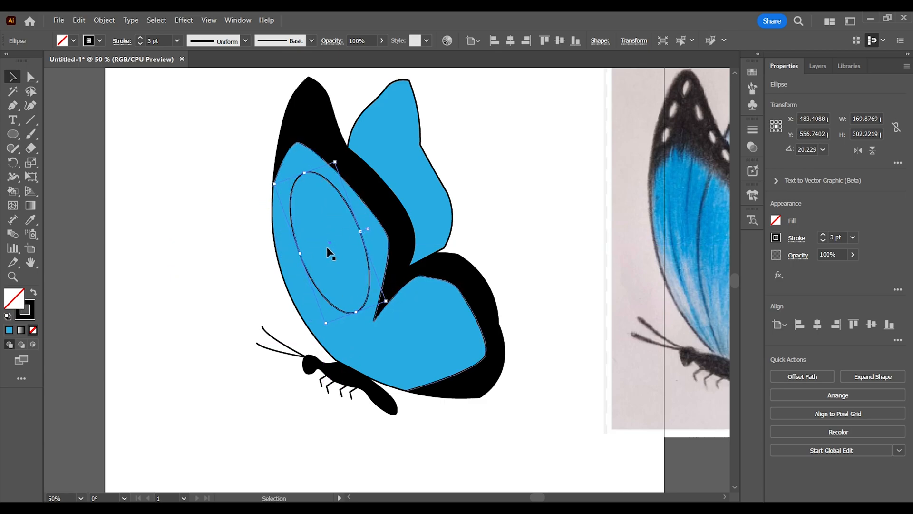
drag(331, 249, 328, 251)
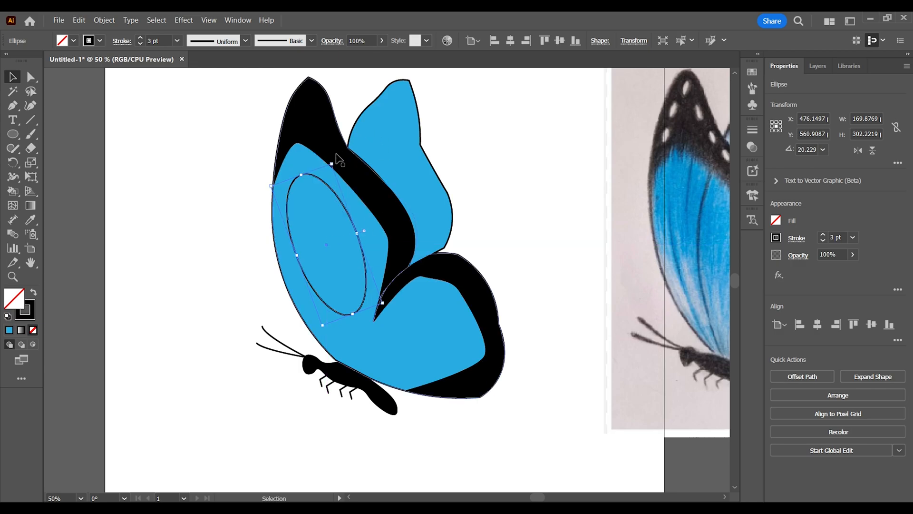
drag(331, 164, 331, 171)
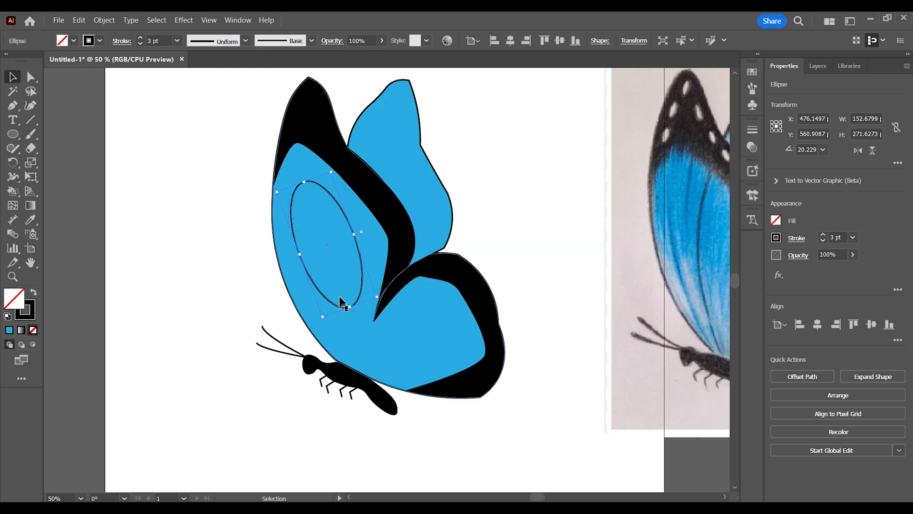
- Give the front wing's ellipse a yellow fill with no stroke, and deselect it
click(72, 40)
click(58, 63)
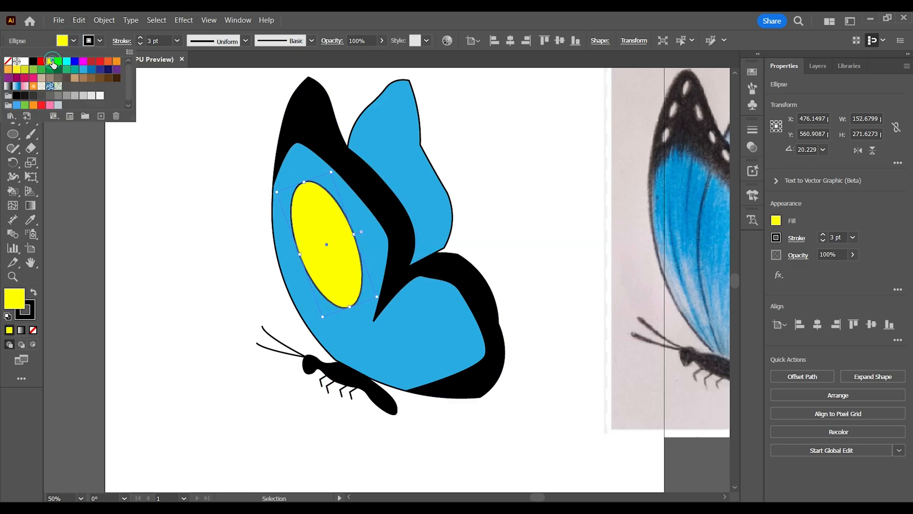
click(131, 192)
click(99, 41)
click(8, 62)
click(184, 210)
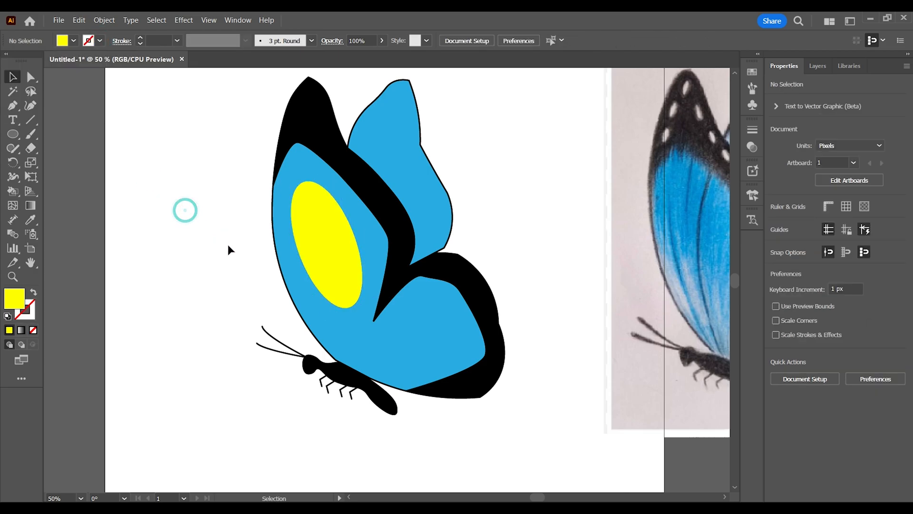
- Duplicate the yellow ellipse into the lower wing, scaling it down and rotating it to lie nearly horizontal in the blue area
click(337, 257)
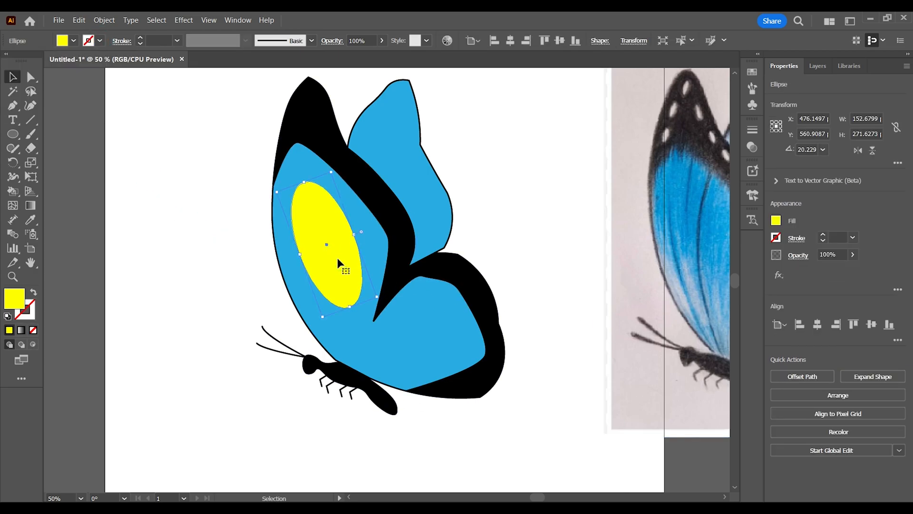
drag(333, 257, 420, 331)
drag(407, 236, 404, 276)
drag(404, 315, 418, 337)
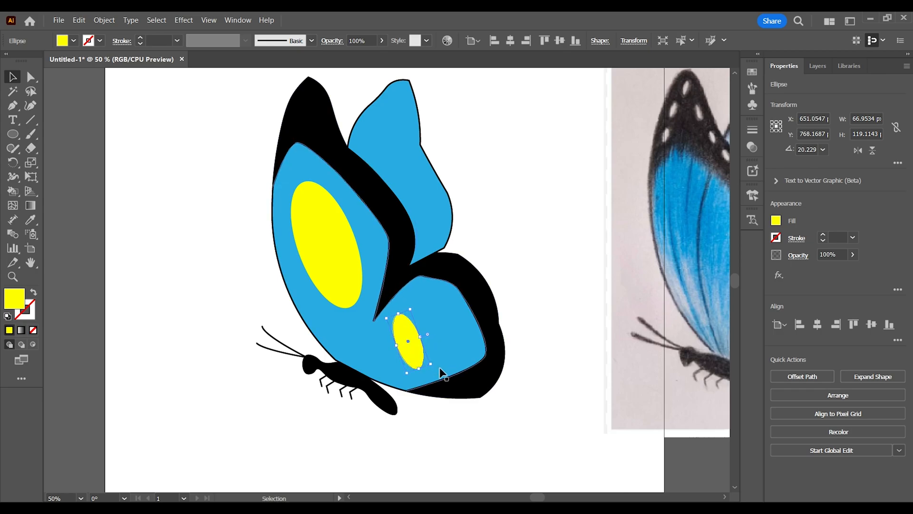
drag(436, 369, 452, 307)
click(558, 250)
drag(404, 342, 411, 340)
click(539, 203)
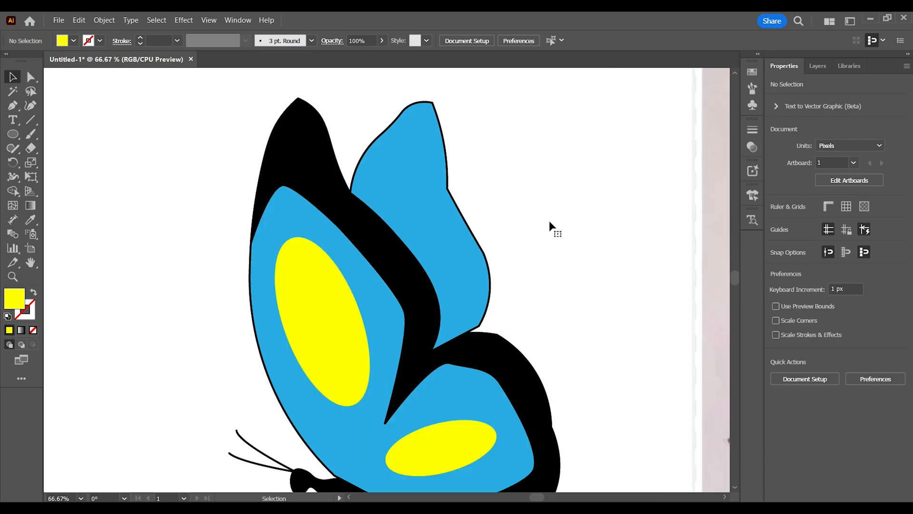
- Round off the front wing's pointed black tip by adjusting its live corner with the Direct Selection tool
key(minus)
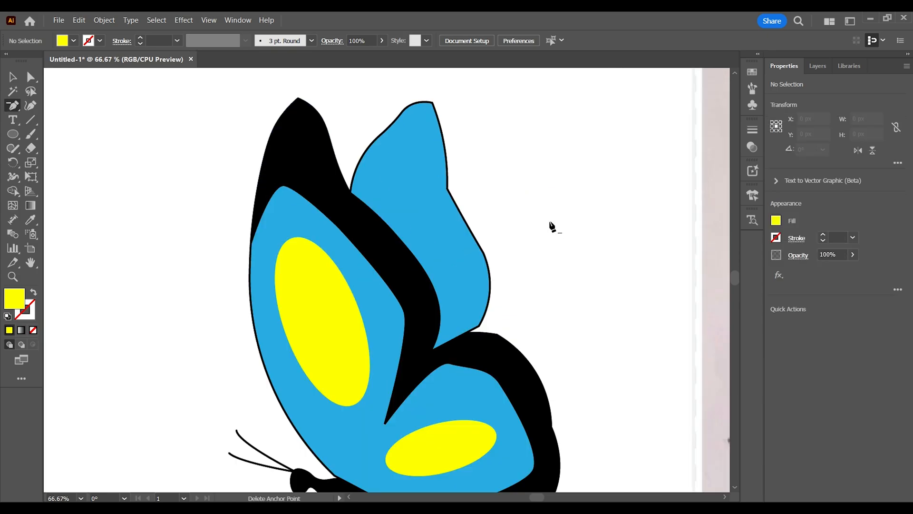
key(ctrl+minus)
drag(303, 176, 293, 180)
key(z)
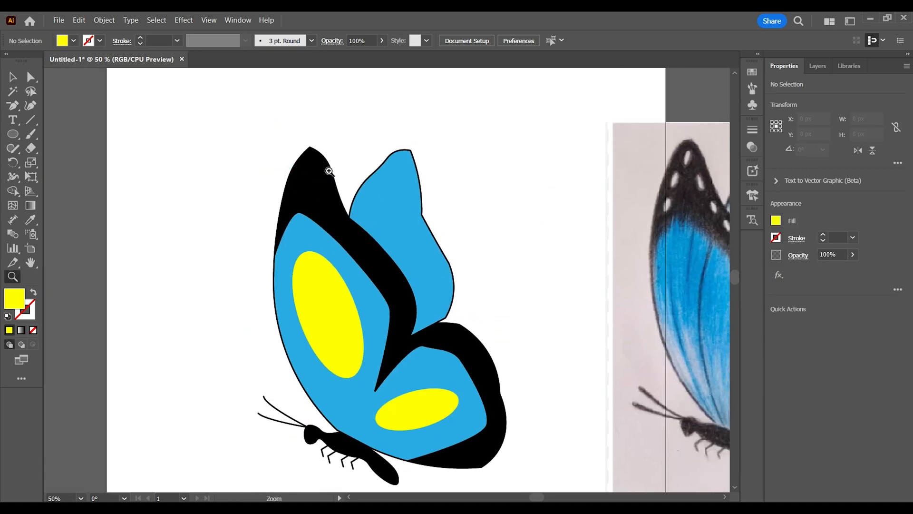
click(329, 167)
click(390, 301)
click(389, 303)
click(333, 242)
click(27, 77)
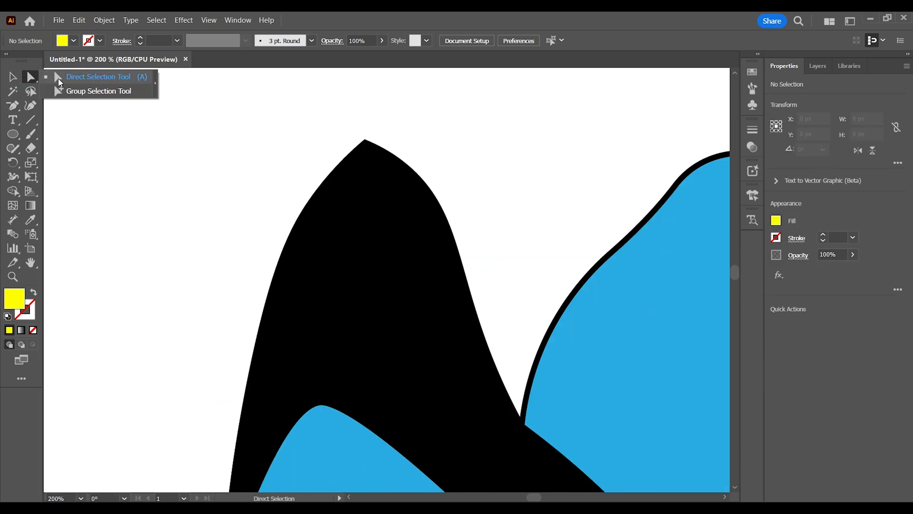
click(342, 175)
drag(367, 152, 368, 168)
- Smooth the corners along the front wing's rear edge, down to the notch above the lower wing, using their live corners
drag(457, 452, 191, 309)
drag(441, 173, 559, 69)
drag(452, 255, 511, 176)
drag(433, 312, 345, 129)
key(ctrl+minus)
key(ctrl+minus)
key(ctrl+minus)
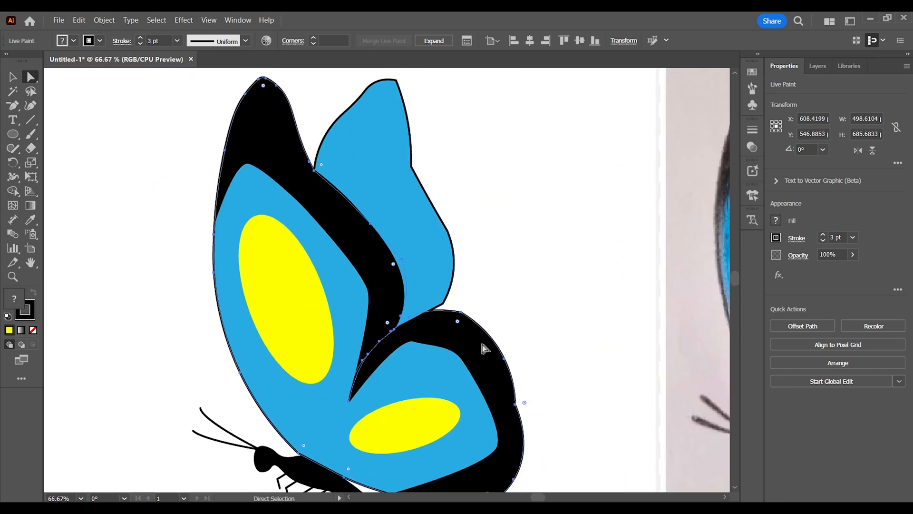
- Round the corners along the lower wing's outer black edge, including its bottom corner, using their live corners
scroll(482, 328, up, 2)
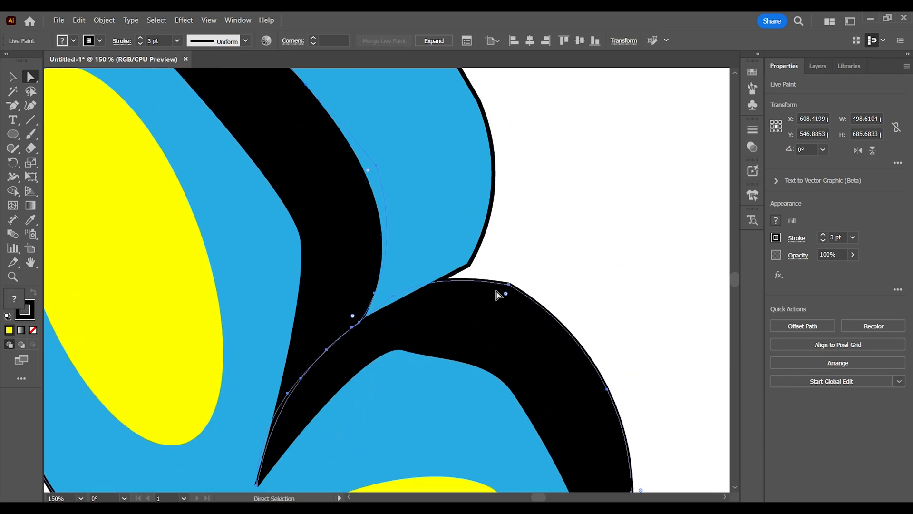
drag(506, 295, 476, 353)
drag(546, 426, 475, 315)
drag(570, 382, 705, 233)
scroll(705, 233, down, 4)
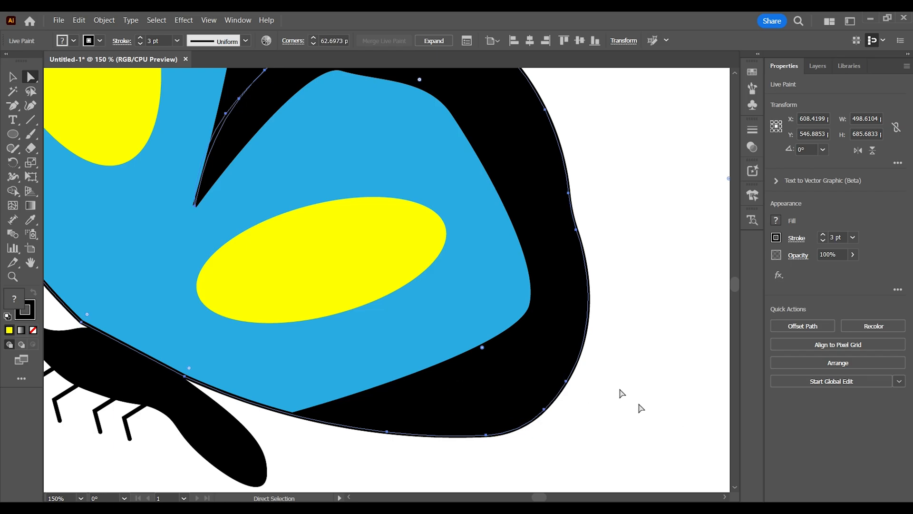
- Reshape the top of the lower wing's inner border line into a smoother arc by adjusting its anchor points and handles
scroll(623, 400, up, 5)
click(438, 242)
drag(438, 245, 399, 246)
drag(599, 176, 628, 145)
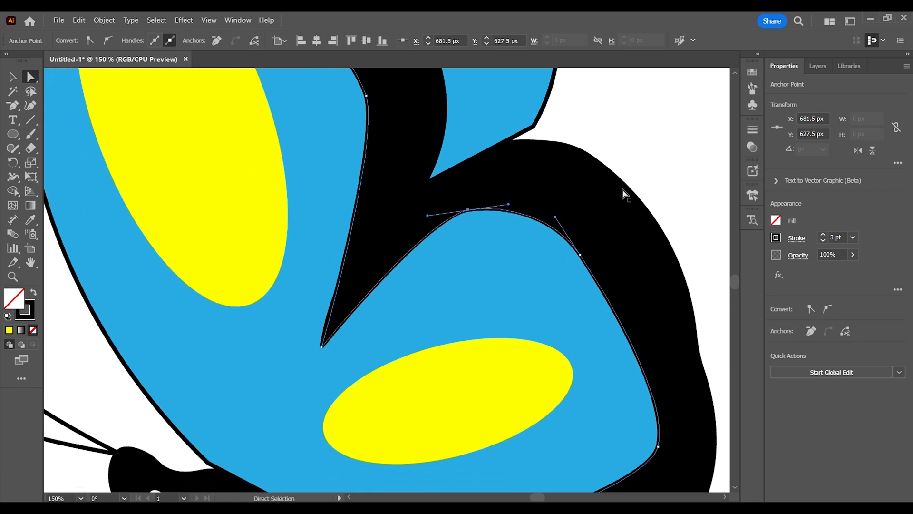
- Move the inner border's upper outer anchor point on the lower wing outward to X 779.5 px, Y 667.5 px, and deselect
drag(586, 256, 594, 256)
mouse_move(538, 216)
mouse_down()
mouse_move(544, 224)
mouse_move(530, 234)
mouse_move(547, 213)
mouse_move(540, 227)
mouse_move(538, 216)
mouse_up()
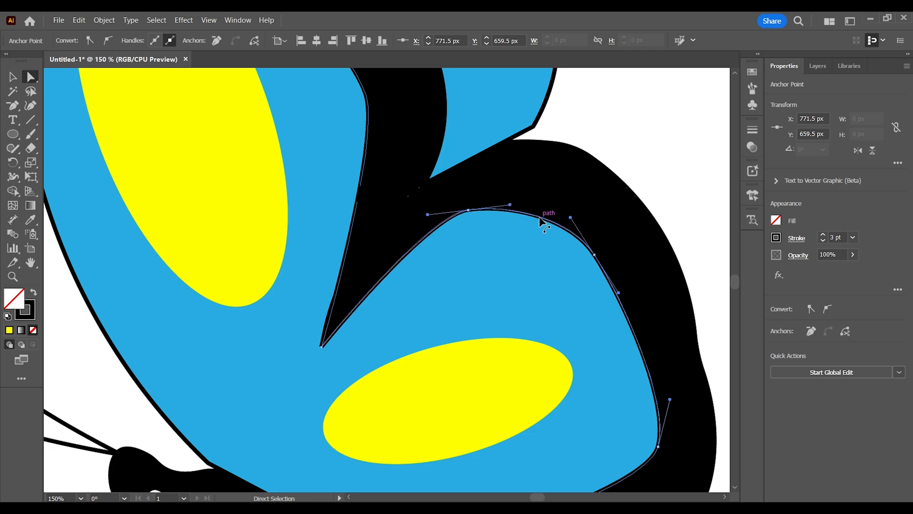
click(641, 212)
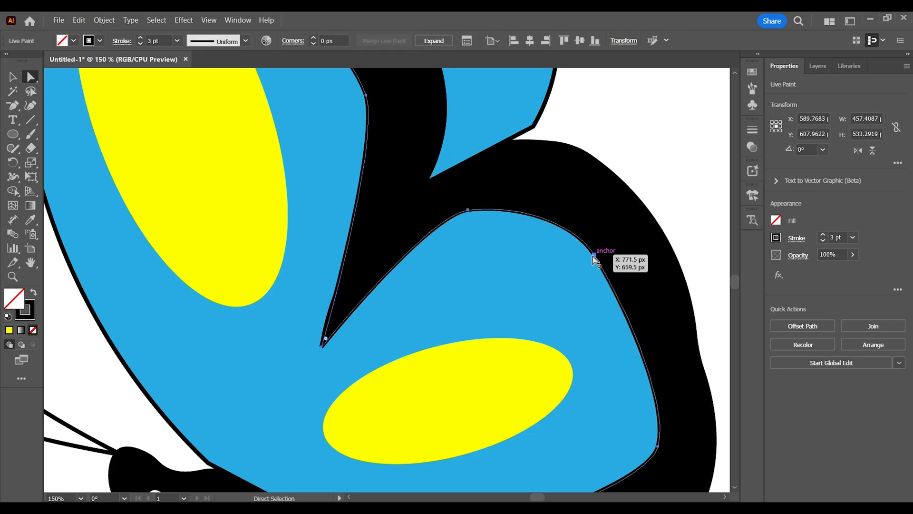
drag(595, 258, 603, 266)
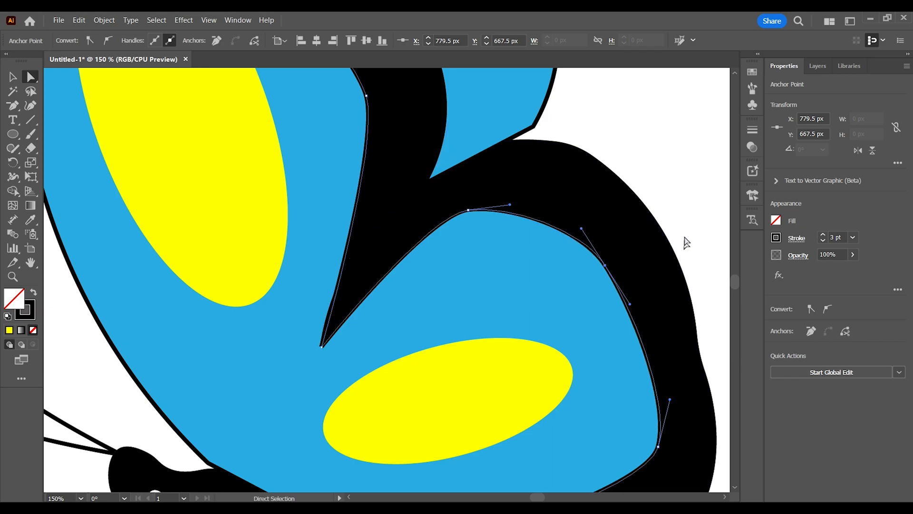
click(691, 204)
- Round the sharp corner at the back wing's tip with a live corner radius of about 32 px, and deselect it
scroll(623, 333, down, 3)
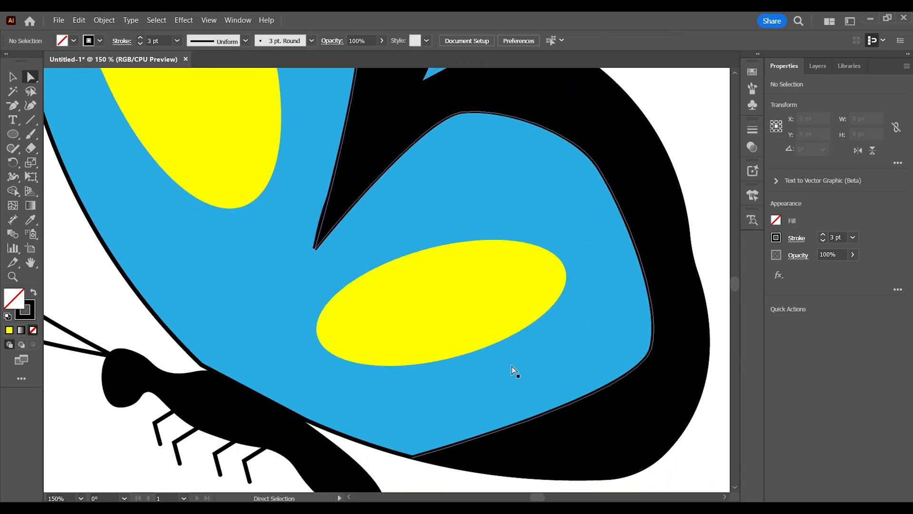
key(ctrl+minus)
key(ctrl+minus)
drag(473, 237, 517, 385)
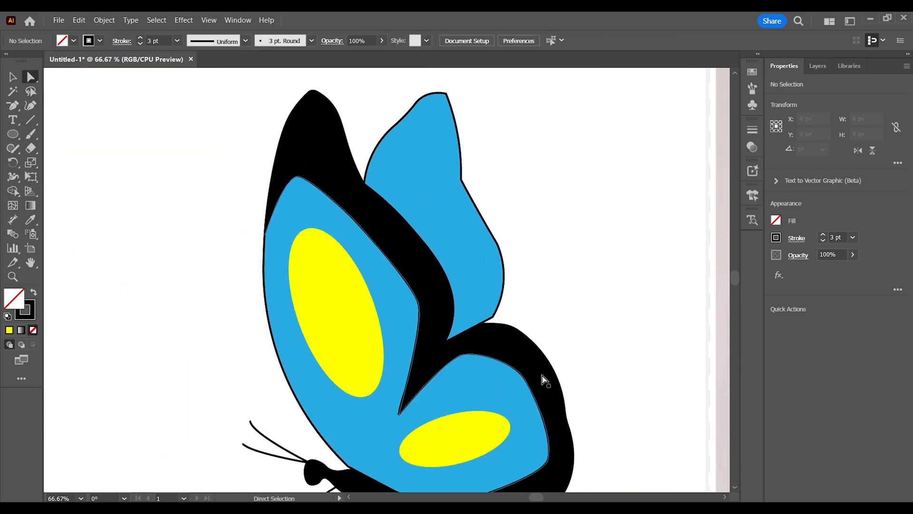
click(404, 128)
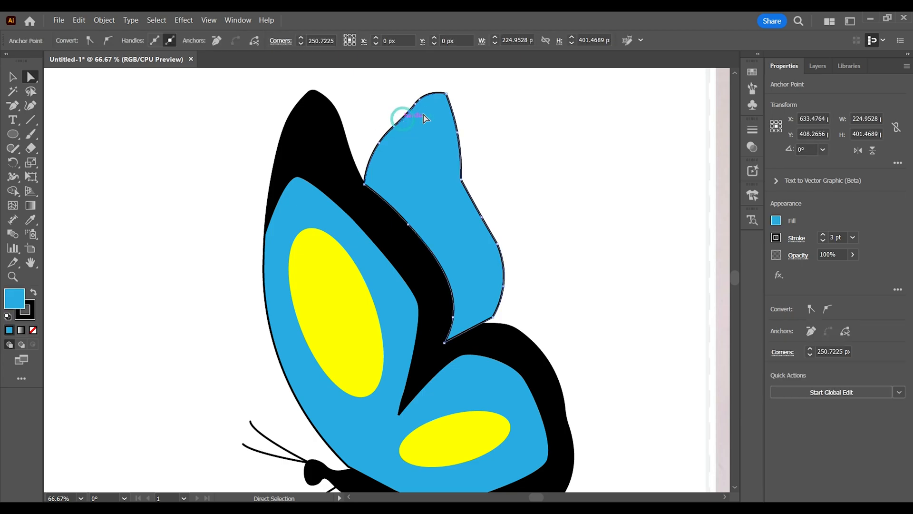
click(446, 94)
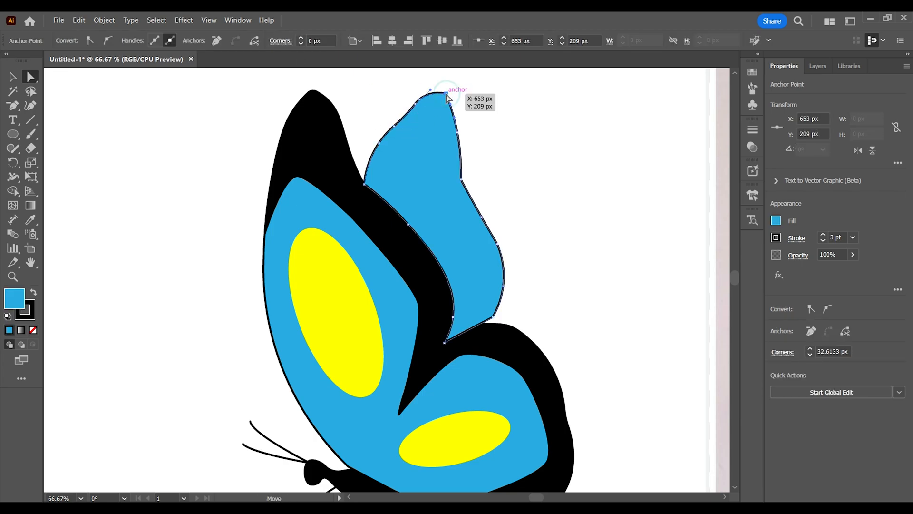
drag(440, 102, 440, 132)
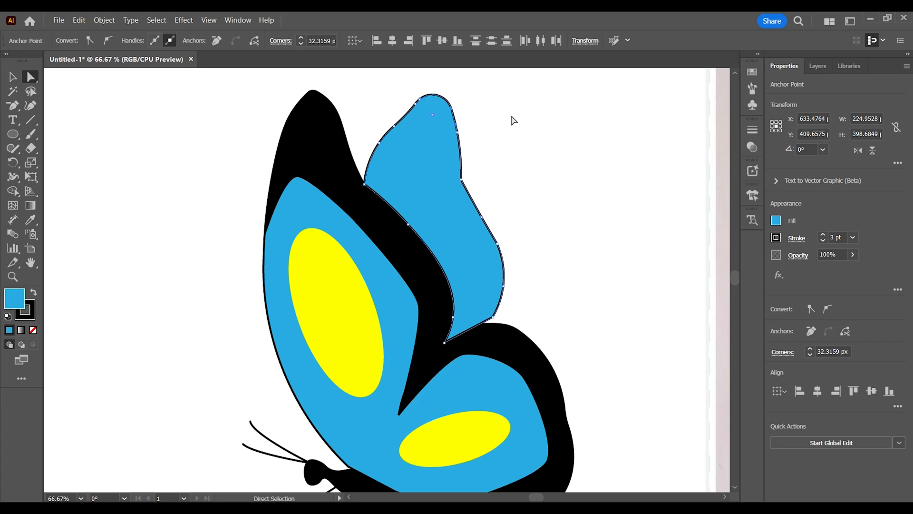
click(588, 214)
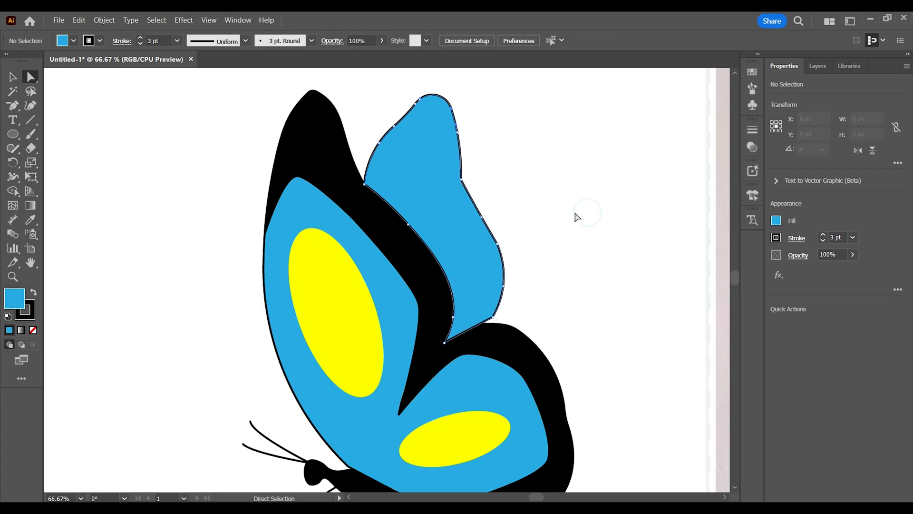
- Delete the reference butterfly picture beside the finished drawing
click(13, 77)
click(129, 166)
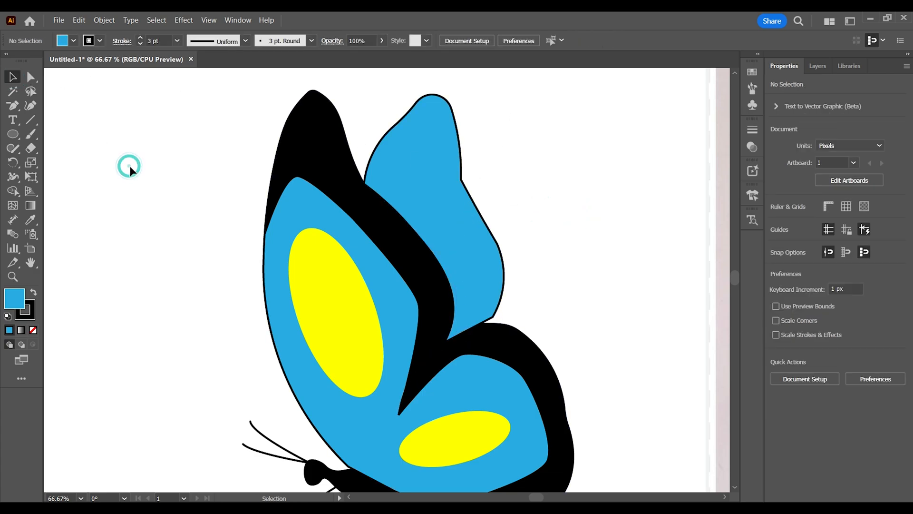
key(ctrl+minus)
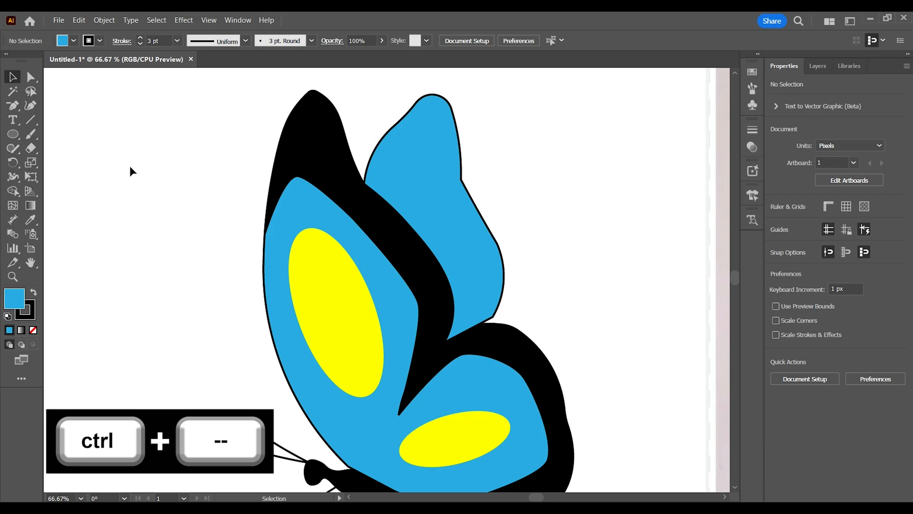
key(ctrl+minus)
key(ctrl+minus)
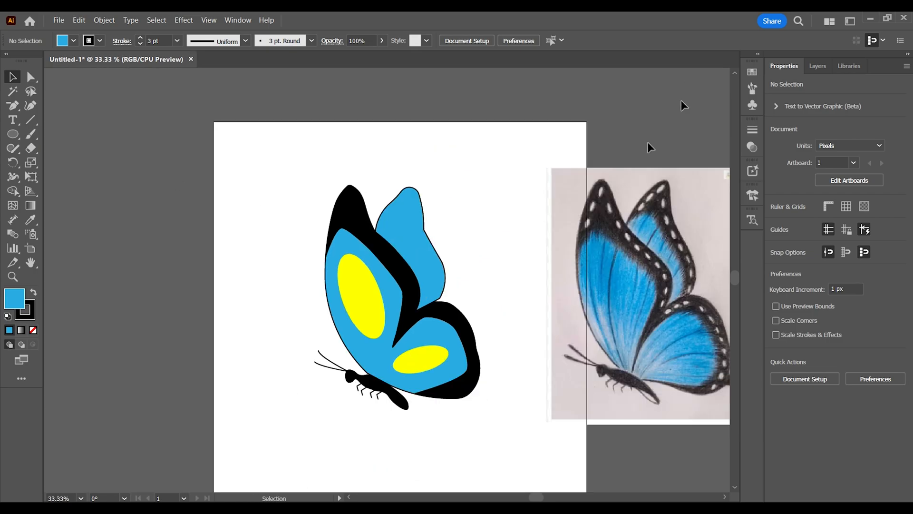
click(614, 250)
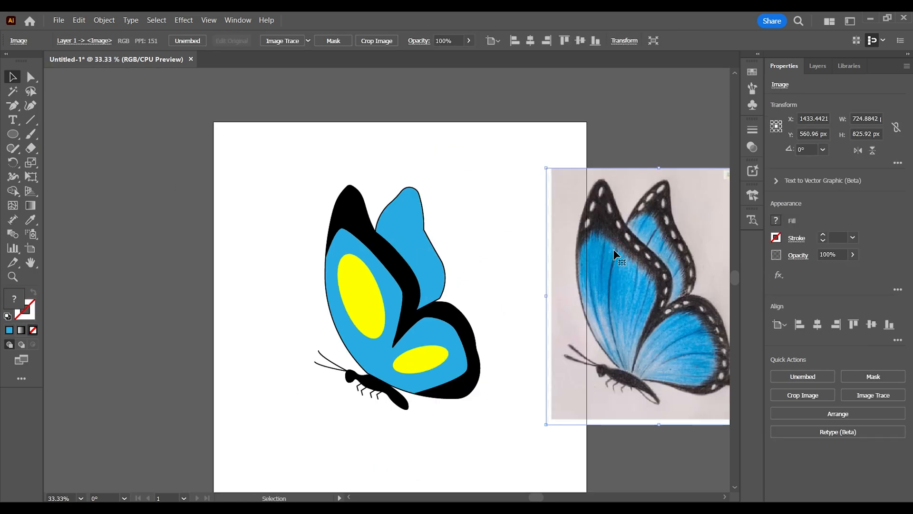
key(Delete)
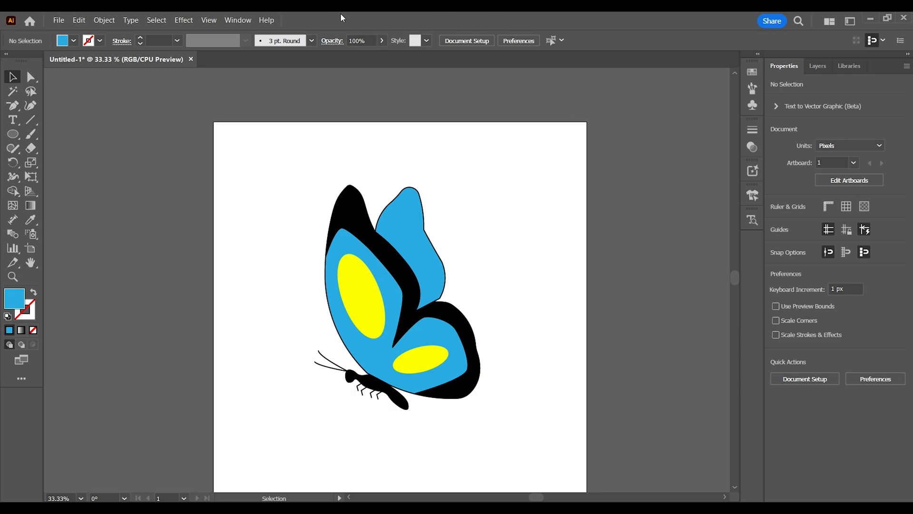
- Expand the wings' Live Paint group with Object, Fill and Stroke included, and deselect it
key(z)
click(405, 334)
click(404, 221)
key(space)
drag(364, 318, 394, 304)
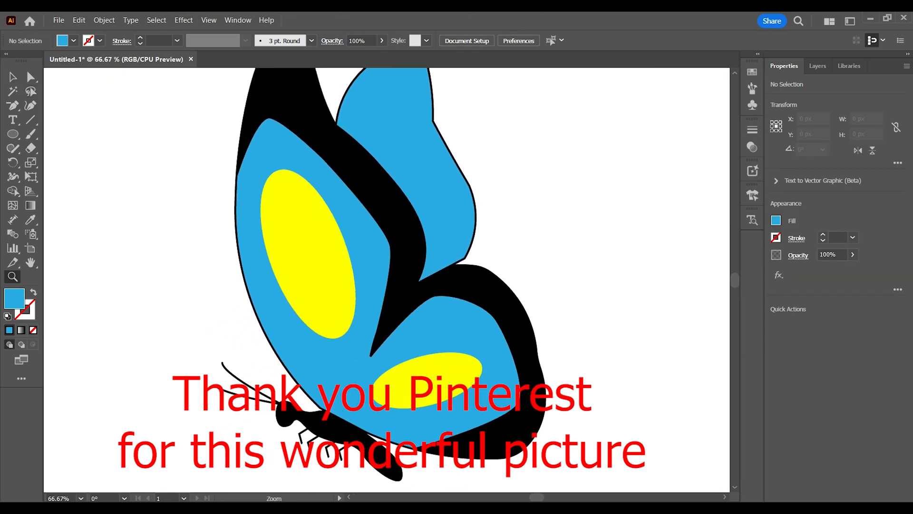
click(13, 74)
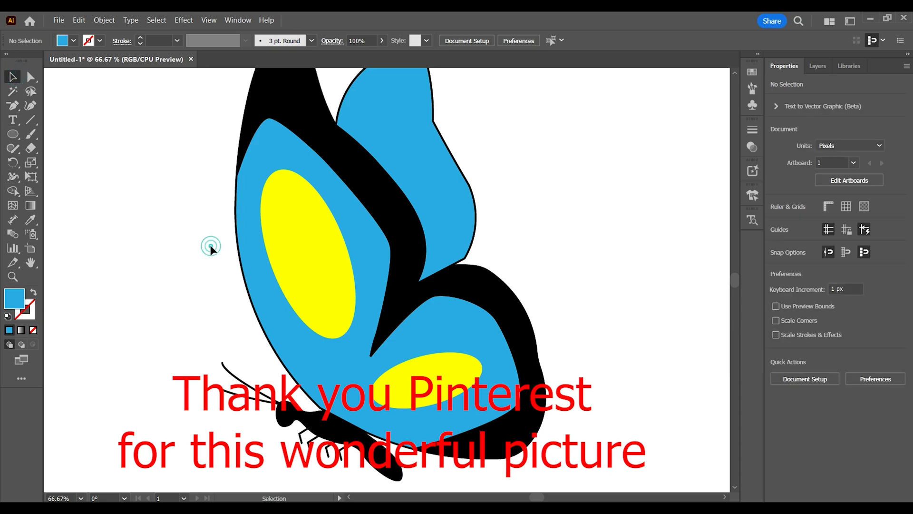
click(285, 151)
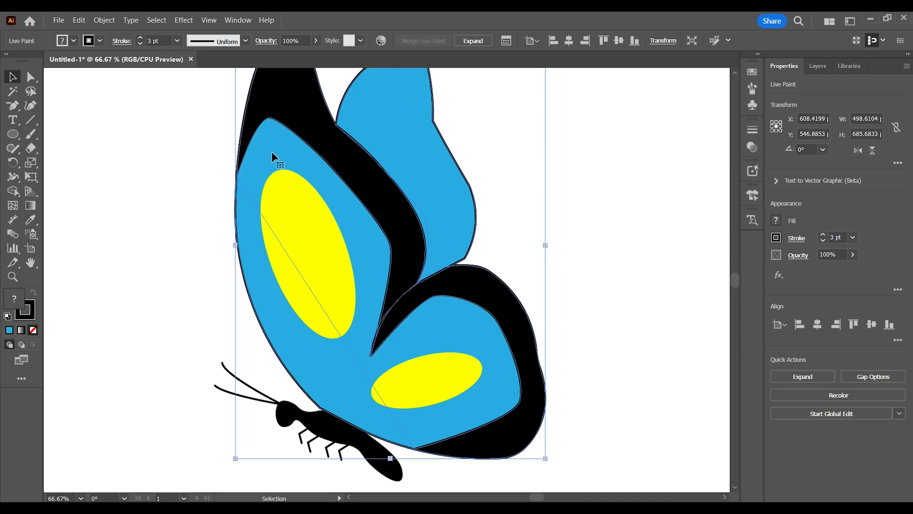
click(779, 376)
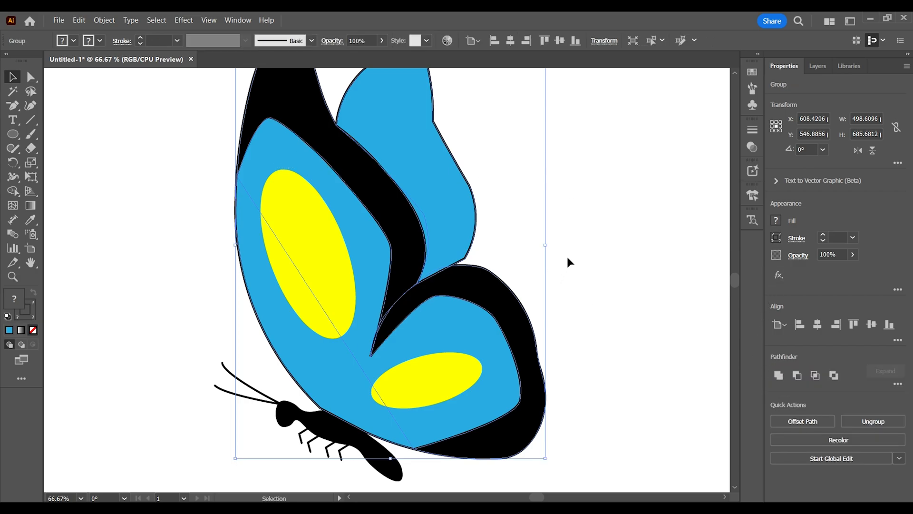
key(ctrl+z)
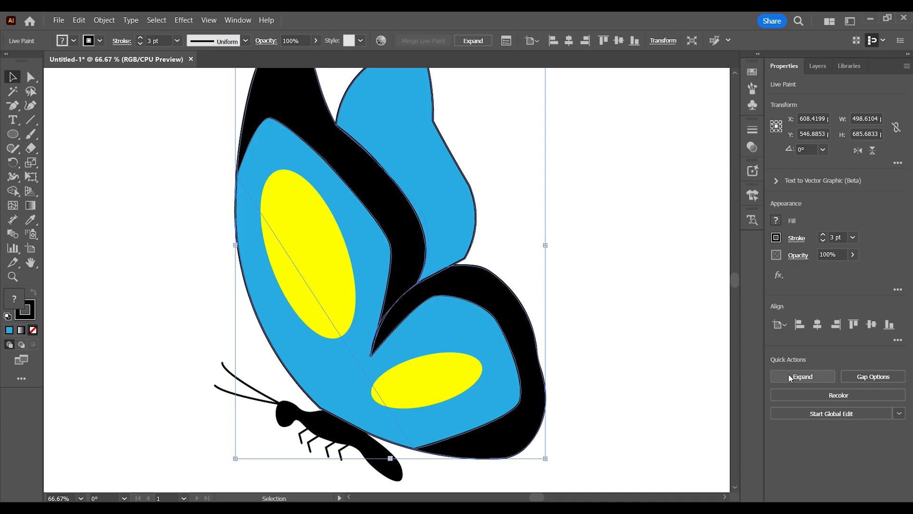
click(105, 21)
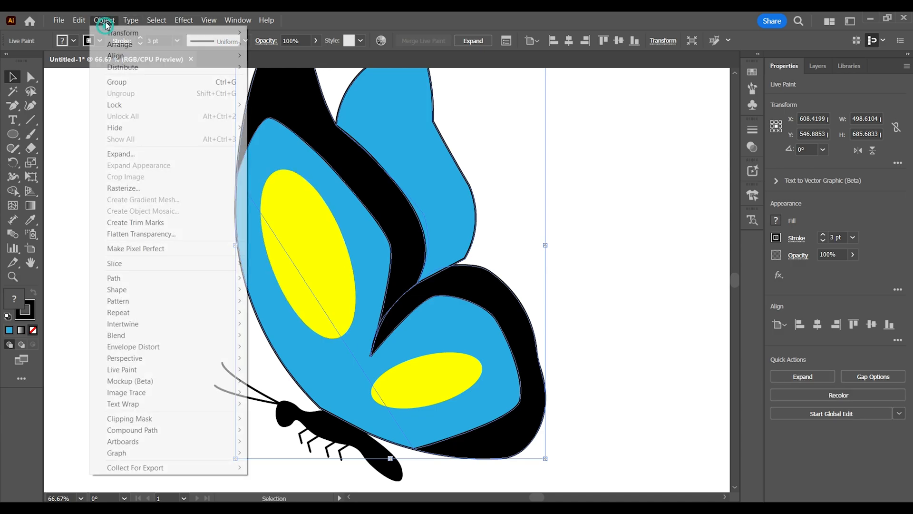
click(141, 159)
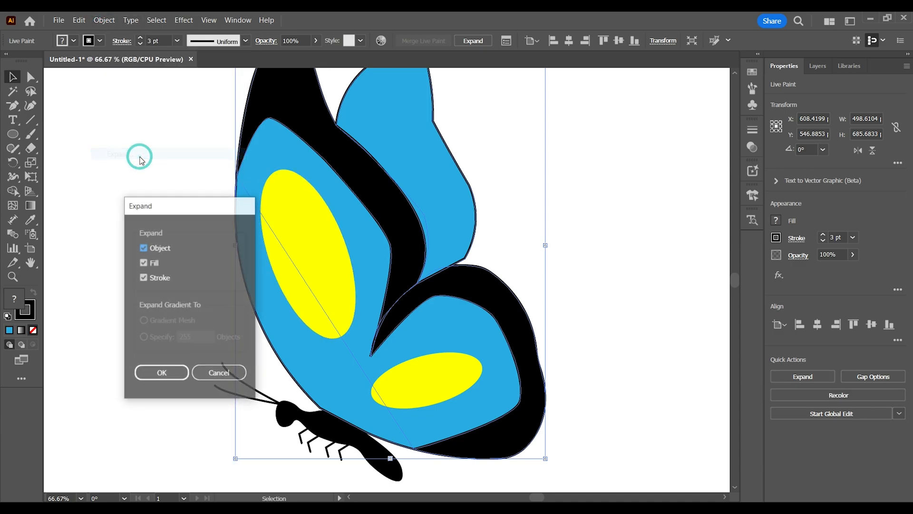
click(169, 373)
click(666, 281)
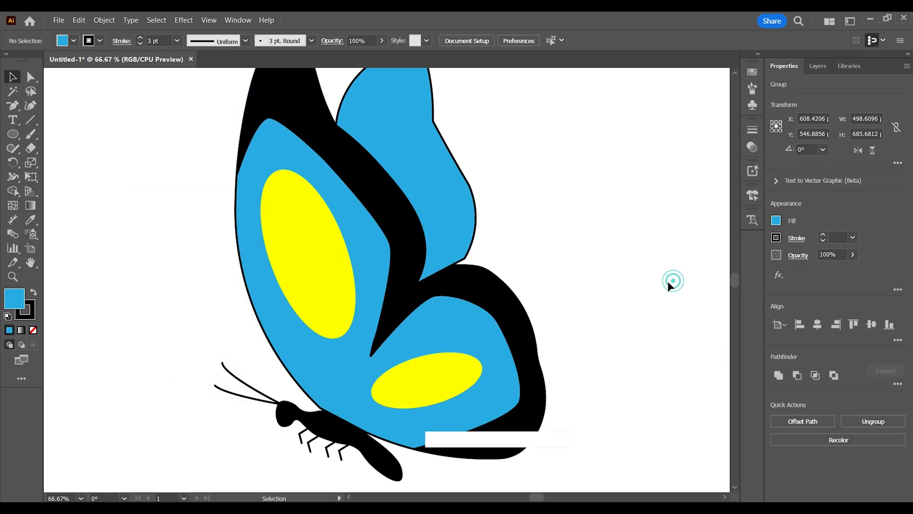
click(324, 273)
click(570, 231)
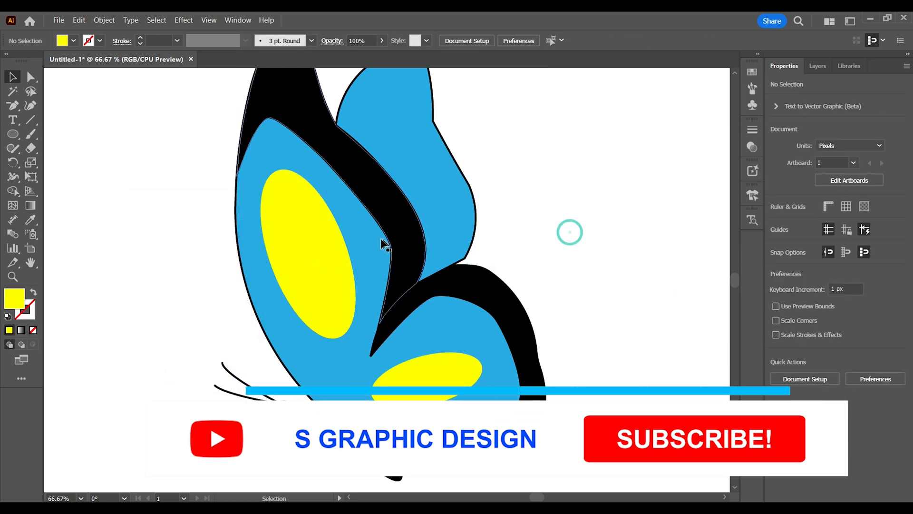
click(382, 238)
click(569, 236)
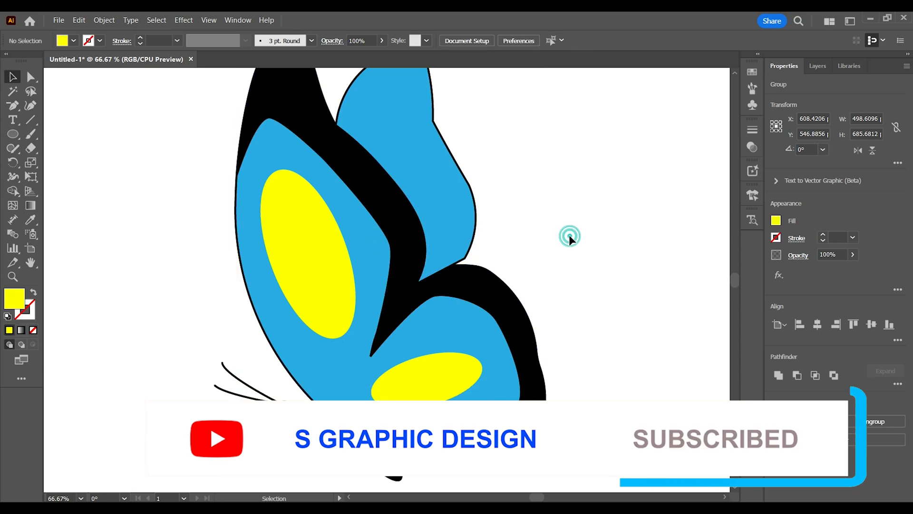
key(ctrl+minus)
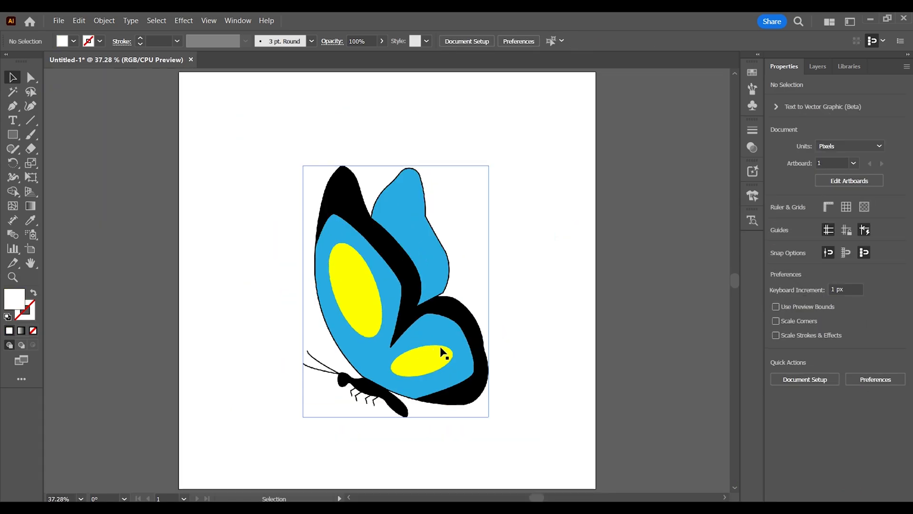
- Apply the Film Grain effect to the butterfly image with Grain 6, Highlight Area 2 and Intensity 7, and deselect it
click(376, 312)
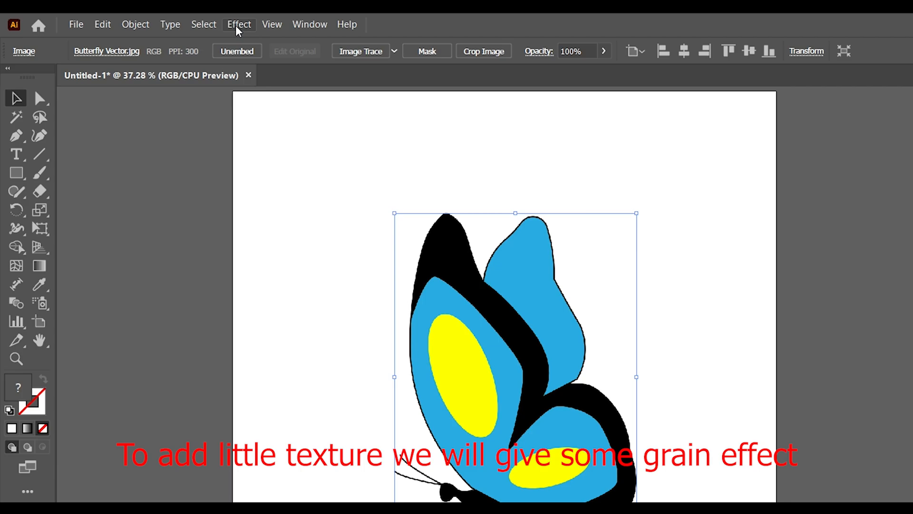
click(183, 21)
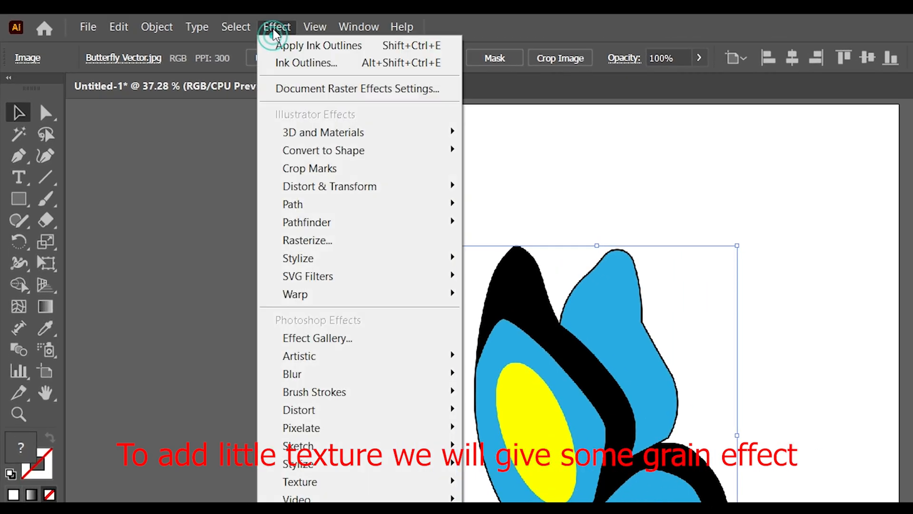
click(325, 339)
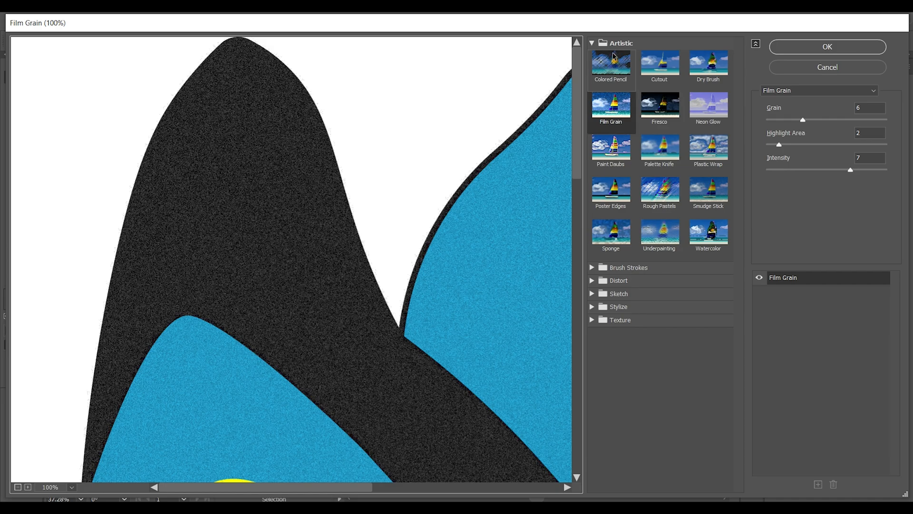
click(605, 116)
click(854, 47)
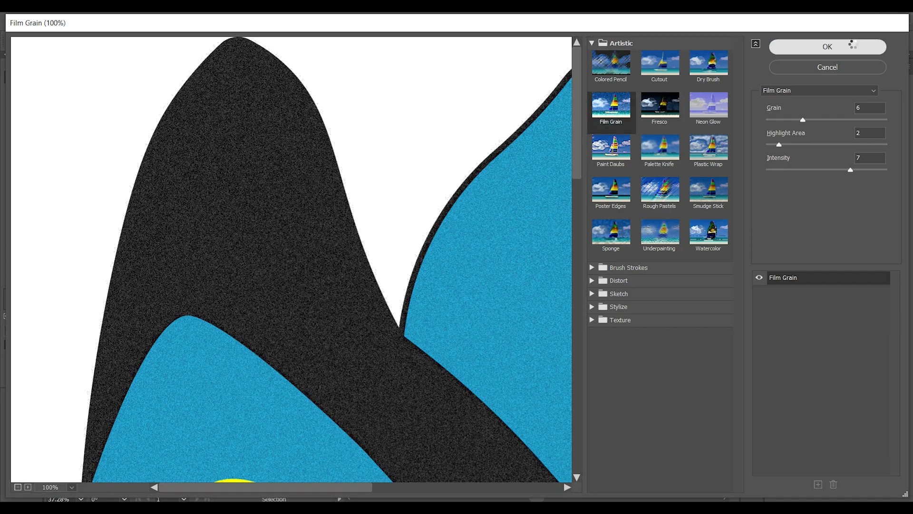
click(358, 446)
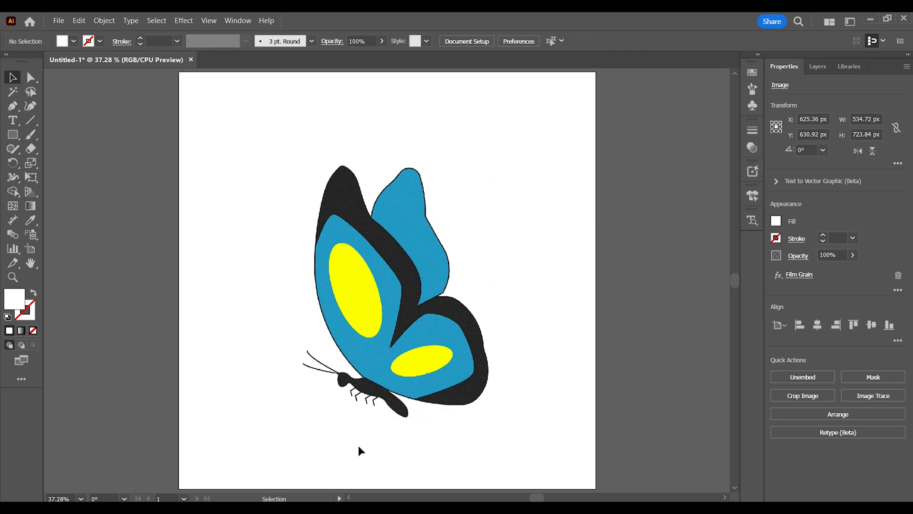
- Examine the grain texture on the butterfly's wings up close and the whole butterfly on the artboard
key(z)
click(372, 300)
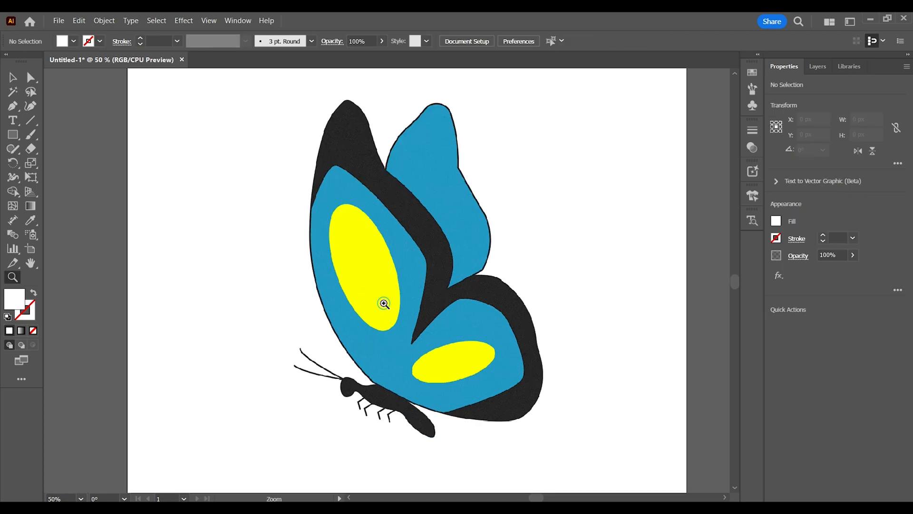
click(383, 303)
drag(448, 283, 413, 344)
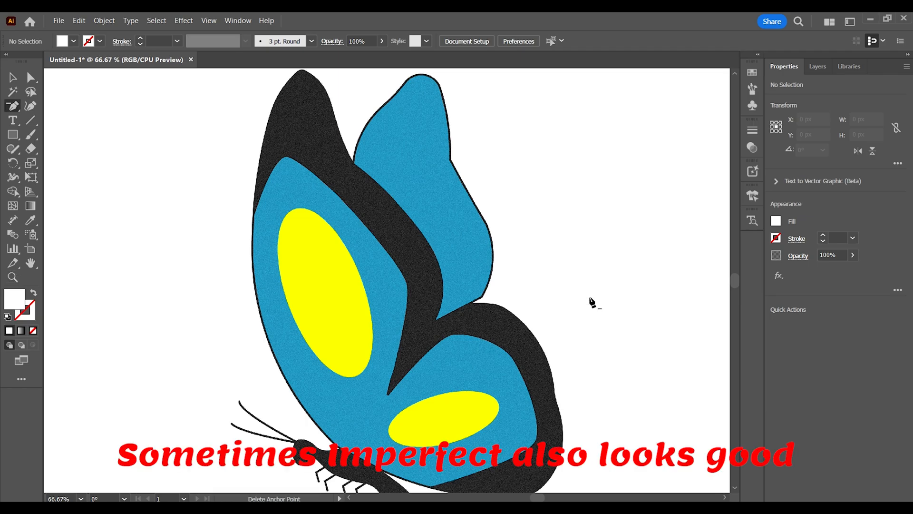
key(ctrl+minus)
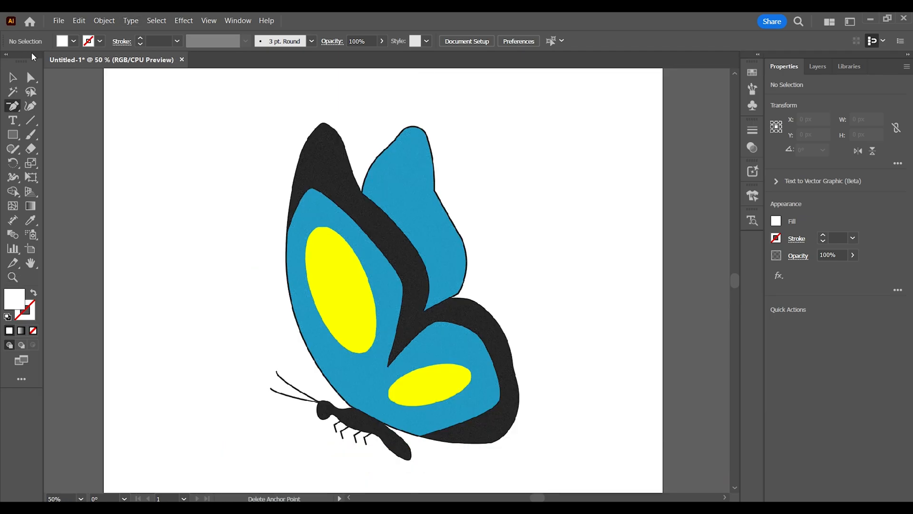
click(13, 77)
drag(186, 212, 444, 220)
click(587, 306)
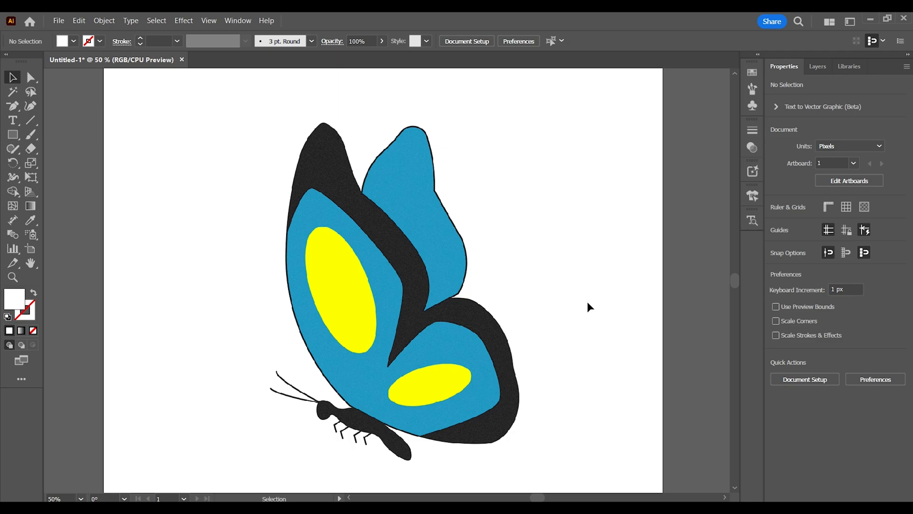